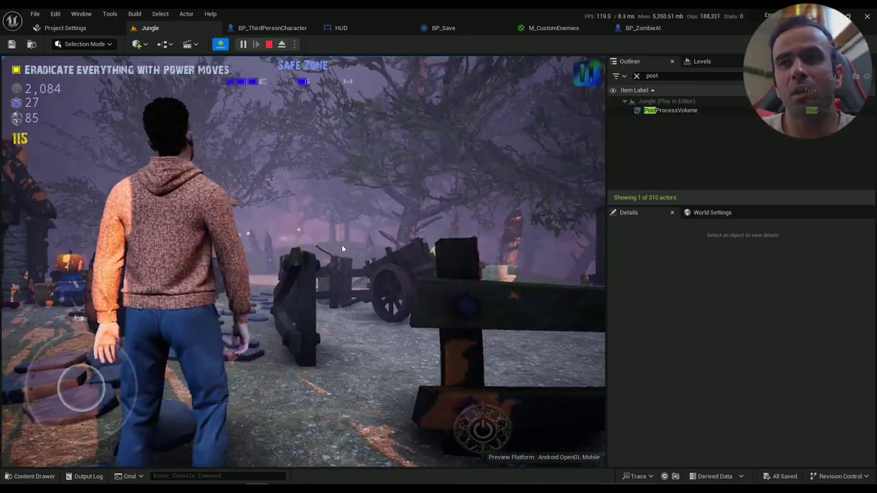
Walk the character through the Jungle level in play mode and examine how enemies and surroundings render.
key(w)
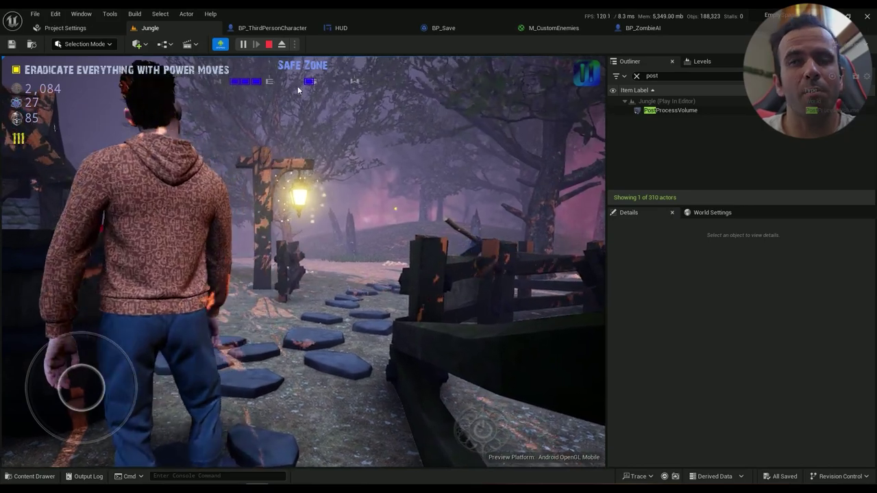
key(w)
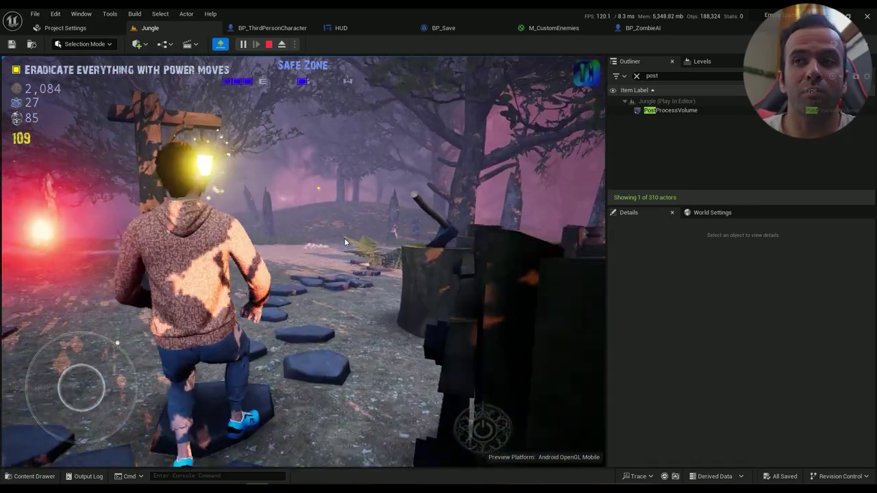
key(w)
drag(344, 238, 351, 292)
key(w)
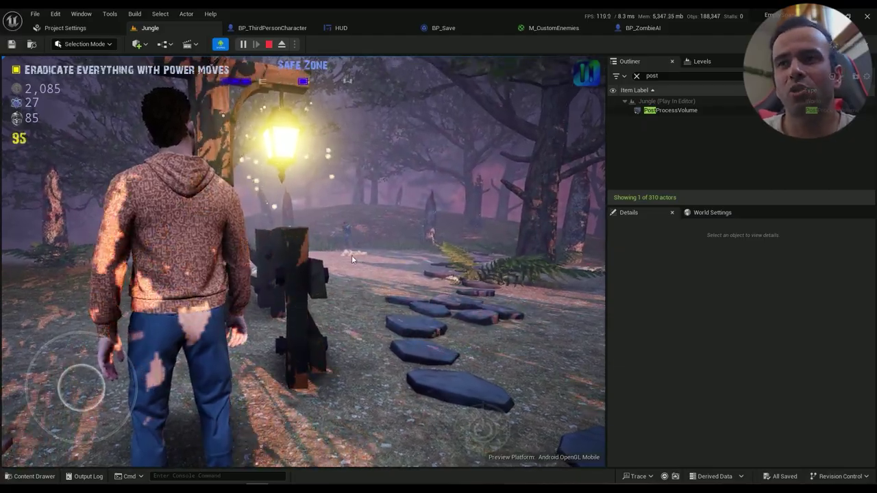
drag(351, 260, 171, 267)
key(w)
drag(385, 288, 231, 245)
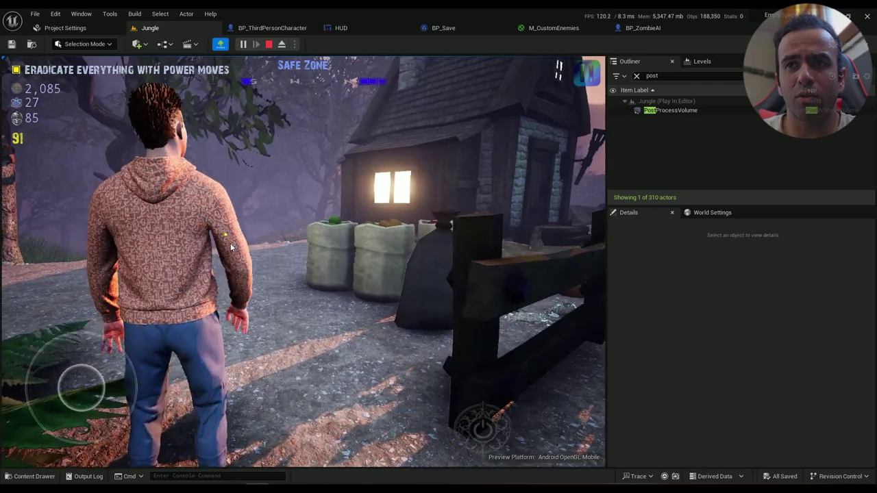
drag(522, 177, 352, 301)
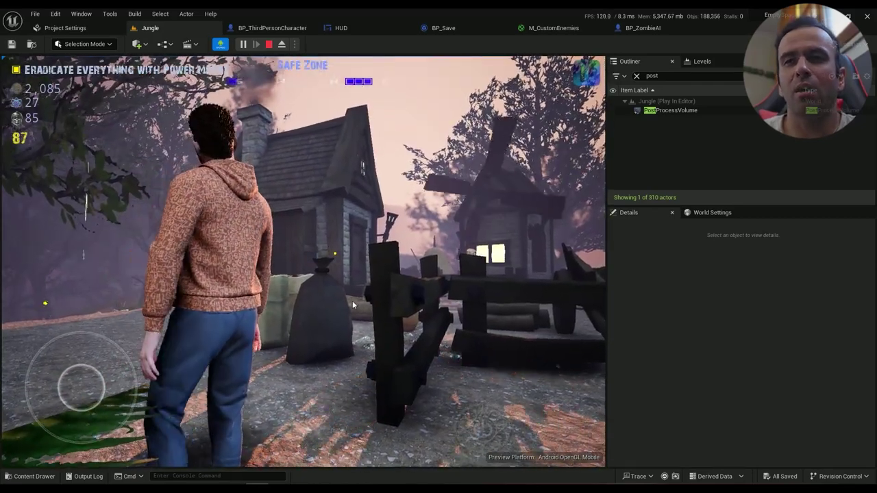
drag(313, 298, 414, 321)
key(w)
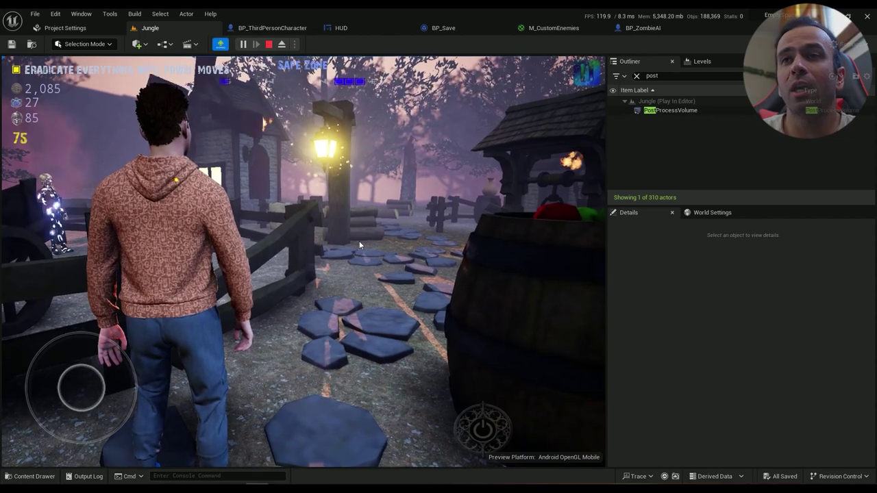
drag(359, 245, 323, 270)
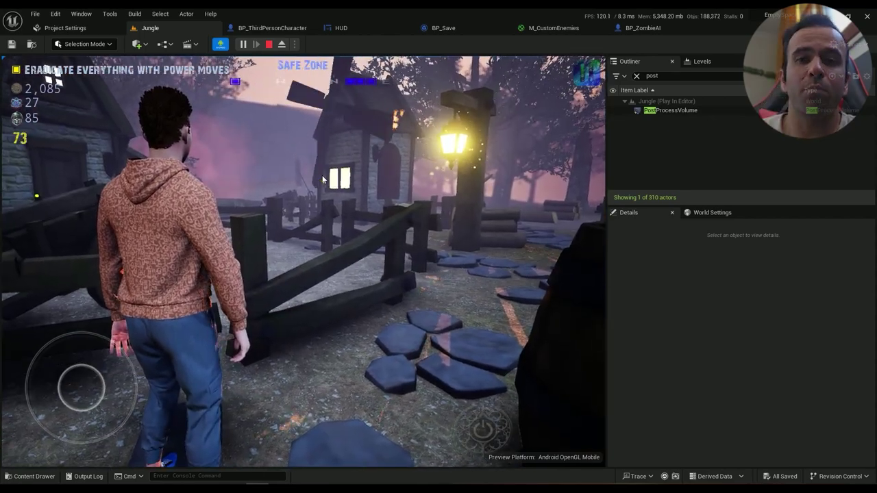
drag(358, 242, 323, 263)
key(w)
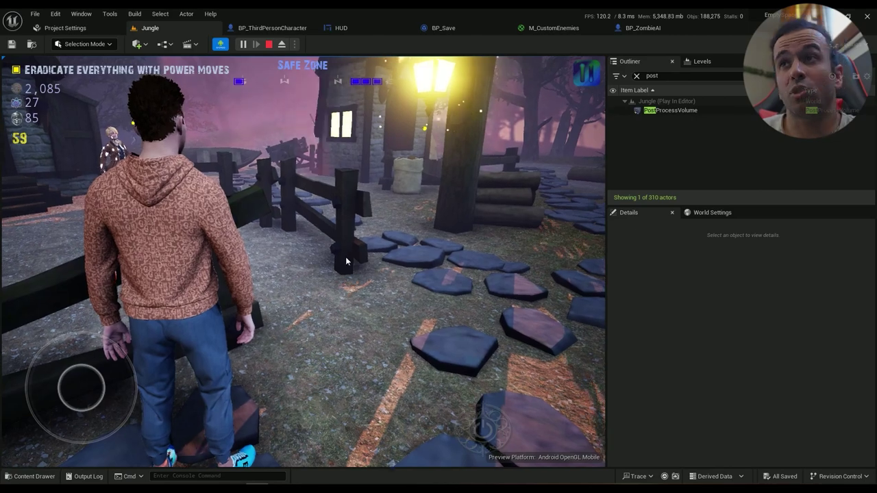
Stop the play session and open the M_CustomEnemies material graph.
key(Escape)
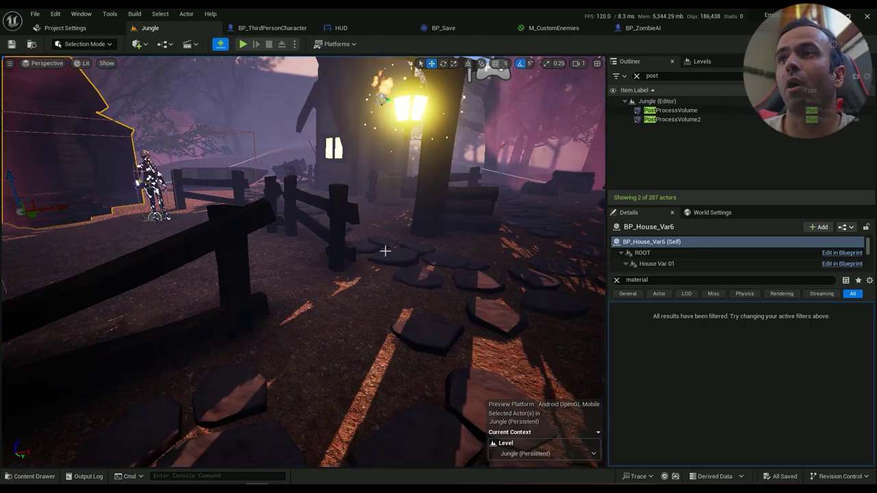
click(554, 28)
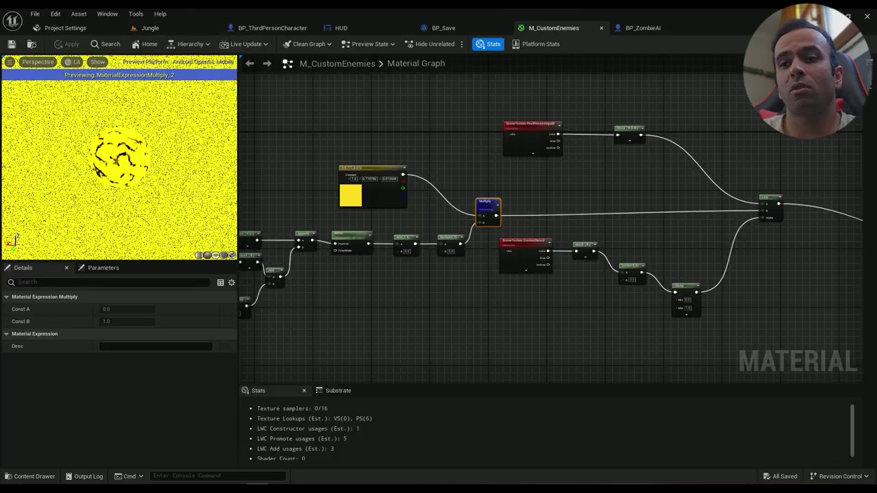
key(ctrl+space)
scroll(604, 425, down, 10)
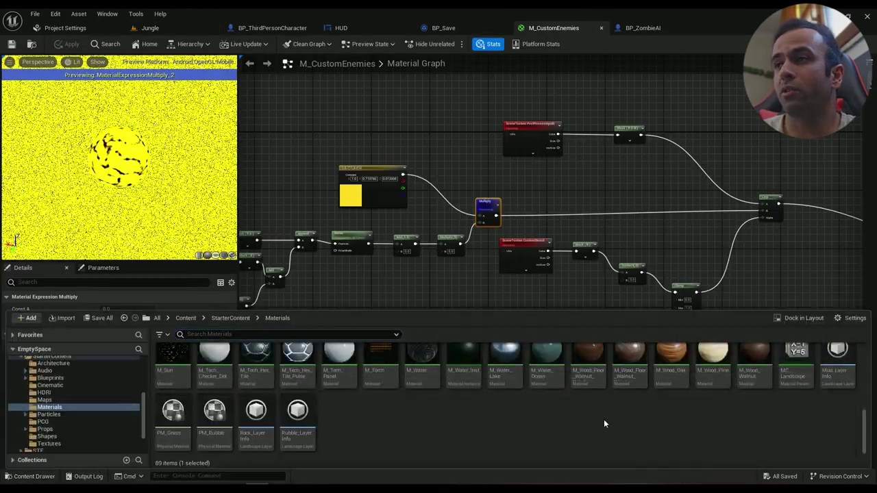
right_click(604, 419)
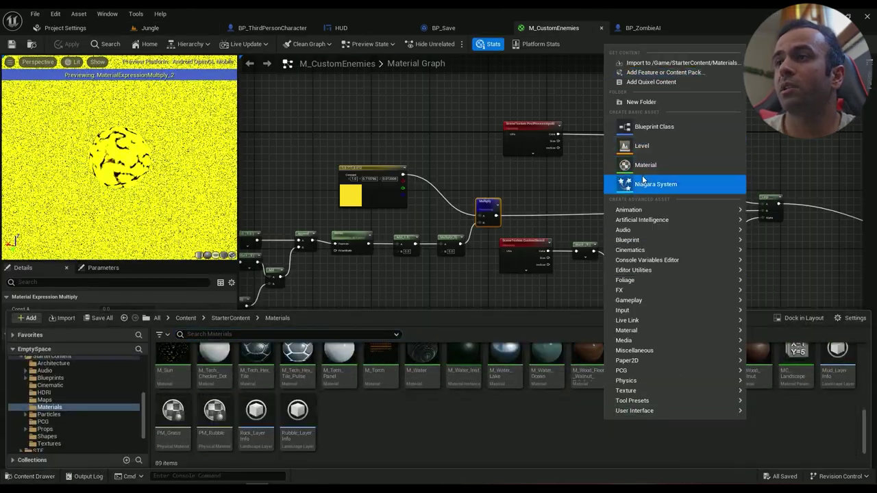
click(580, 20)
Delete the noise node group, the yellow colour constant and the Multiply node that feed the Lerp's B input.
scroll(499, 269, down, 3)
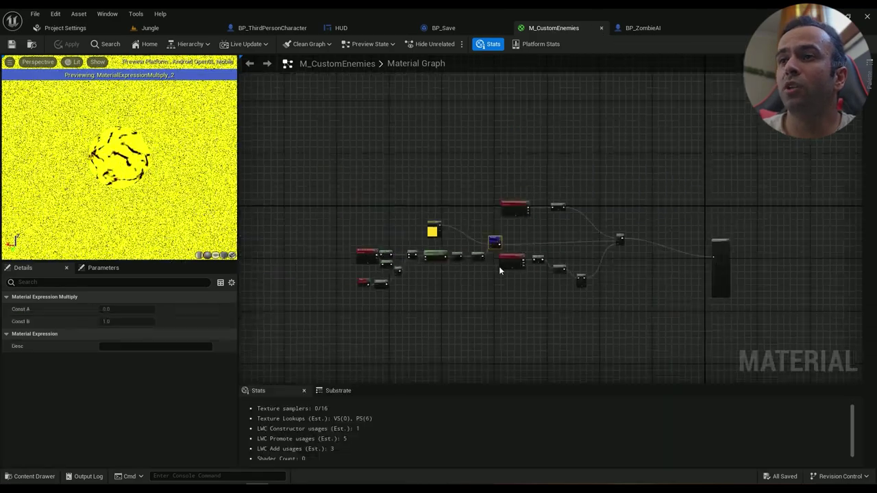
scroll(499, 270, up, 4)
right_drag(386, 182, 606, 105)
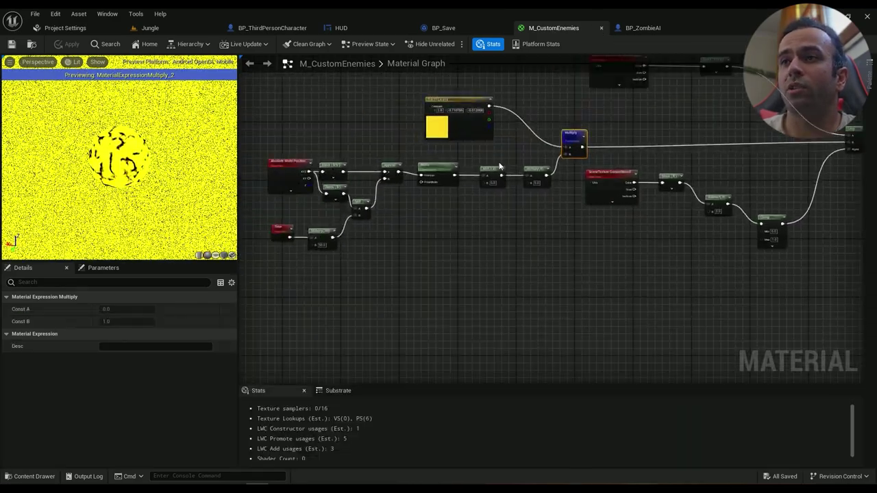
scroll(499, 158, down, 2)
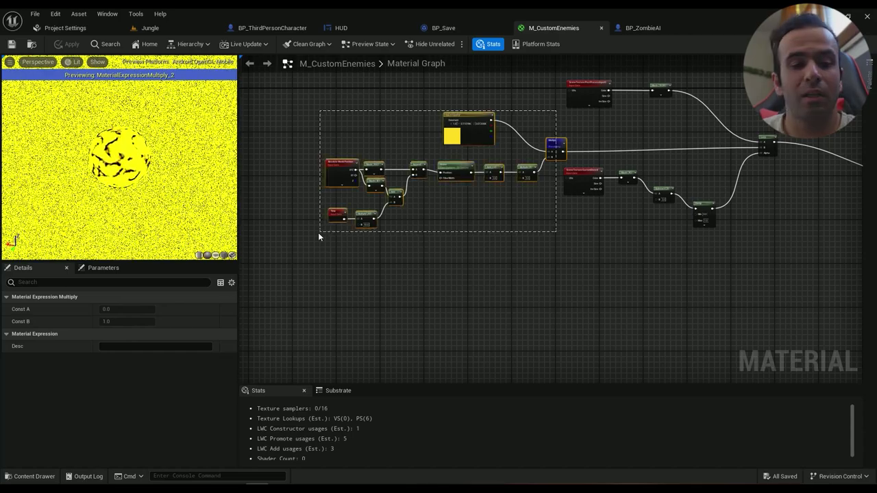
key(Delete)
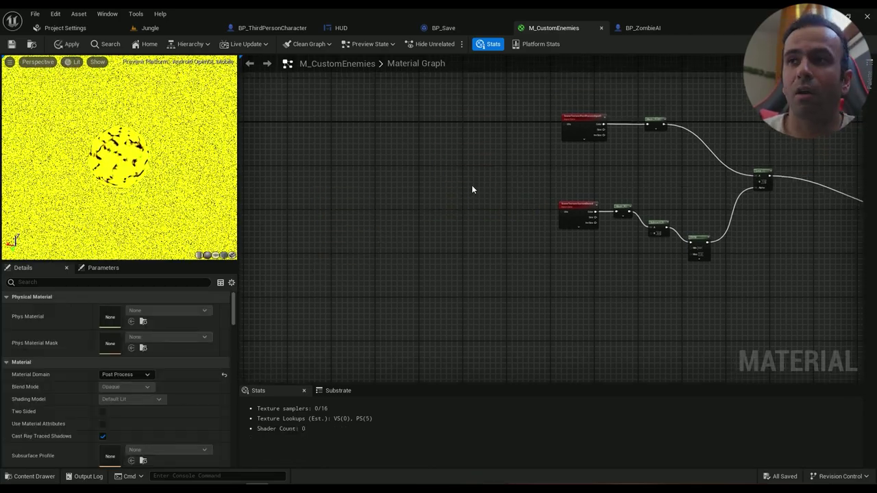
Add a black Constant3Vector node, connect it to the Lerp's B input and save the material.
click(457, 173)
right_drag(497, 189, 435, 194)
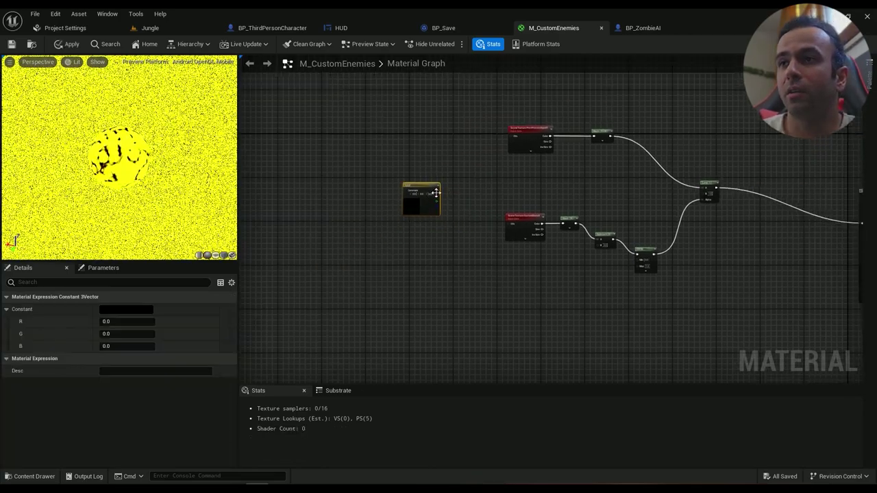
drag(436, 193, 703, 195)
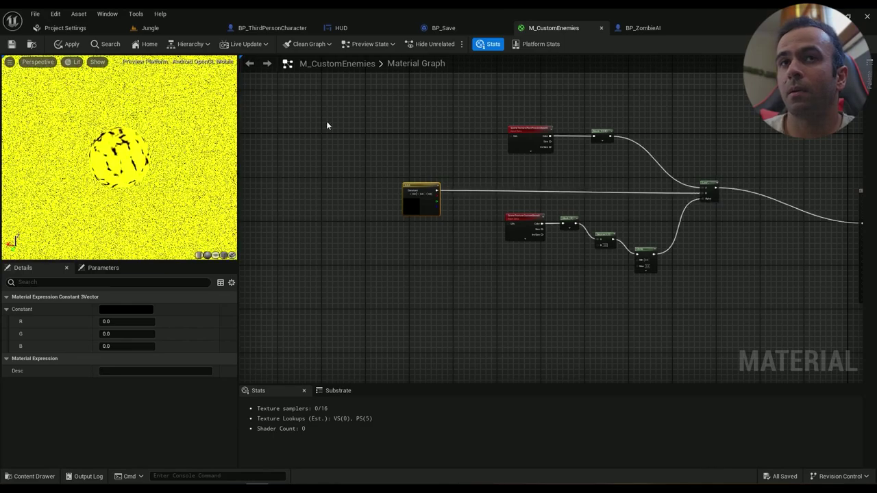
click(11, 44)
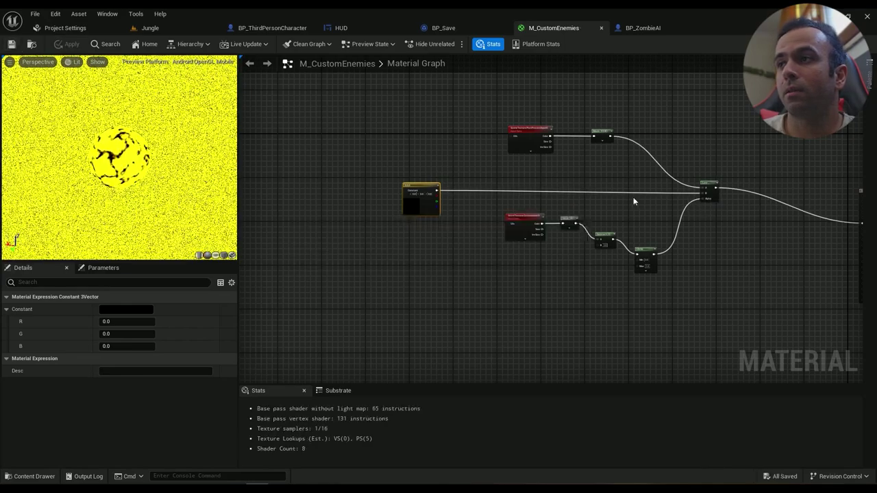
Break the link from the Lerp's output and reconnect it to the material's Emissive Color input.
alt+click(723, 188)
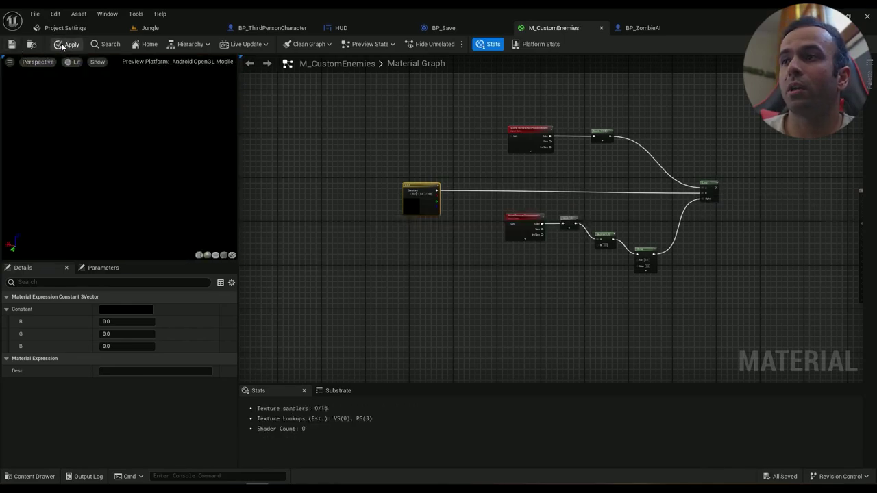
right_drag(672, 261, 521, 254)
drag(563, 184, 710, 216)
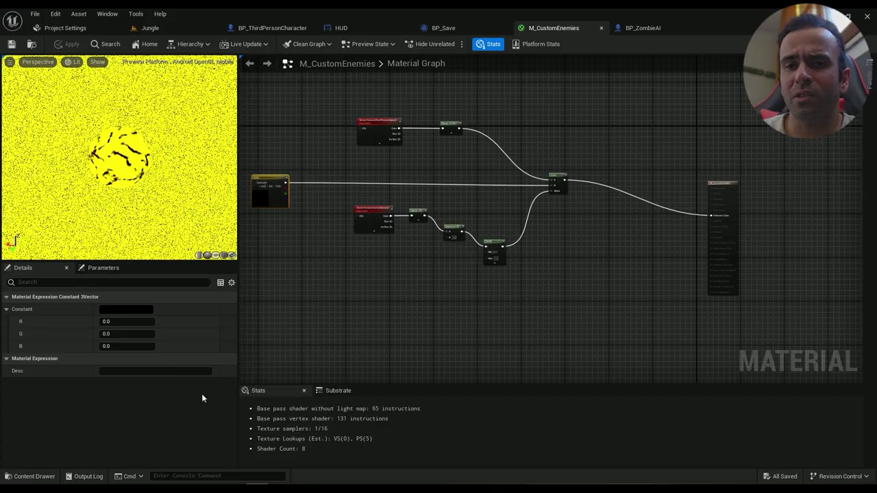
Create a new material named M_ObjectiveIcon in the StarterContent Materials folder and open it.
click(31, 476)
right_click(342, 421)
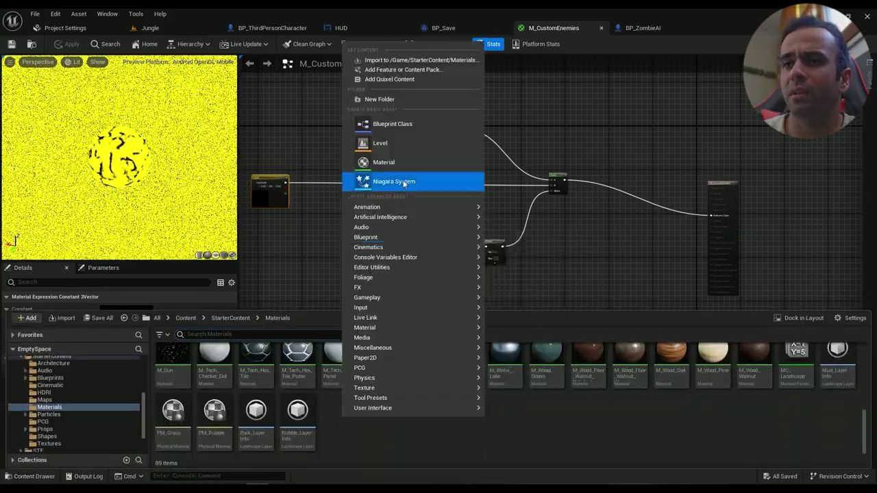
click(387, 180)
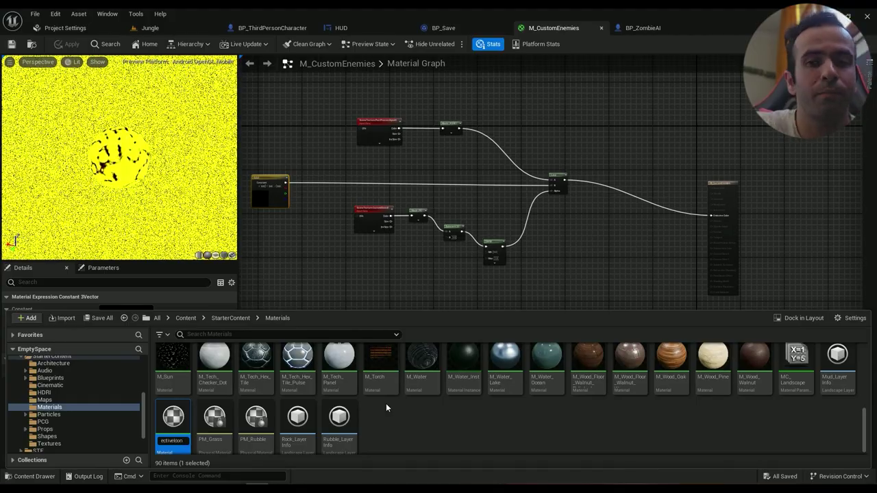
key(Return)
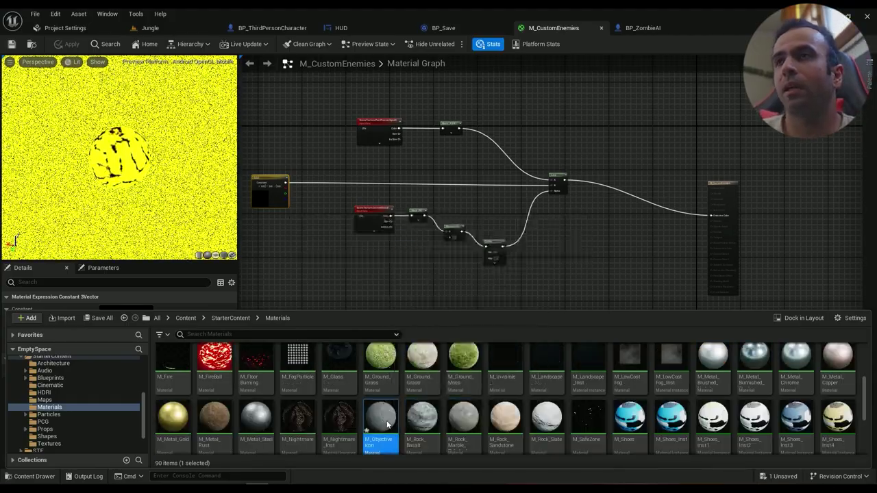
double_click(387, 425)
Copy the SceneTexture:PostProcessInput0 and Mask (R G B) nodes from M_CustomEnemies into the M_ObjectiveIcon graph.
click(554, 27)
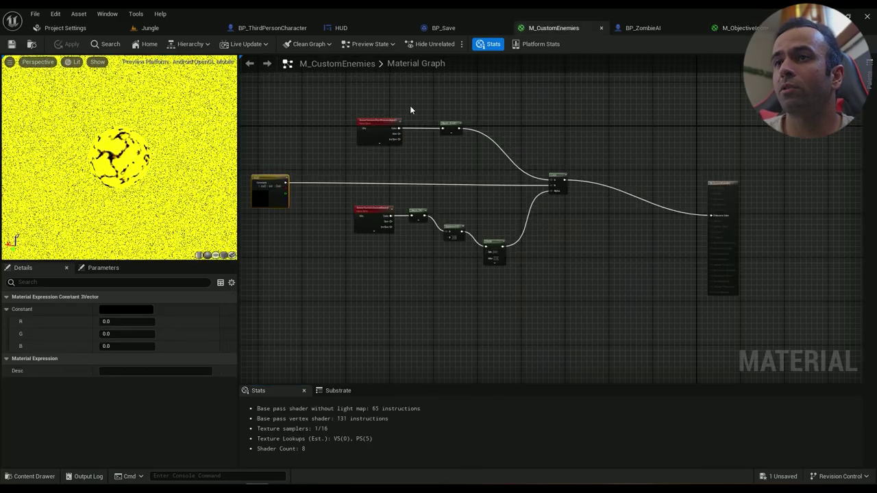
scroll(411, 109, up, 3)
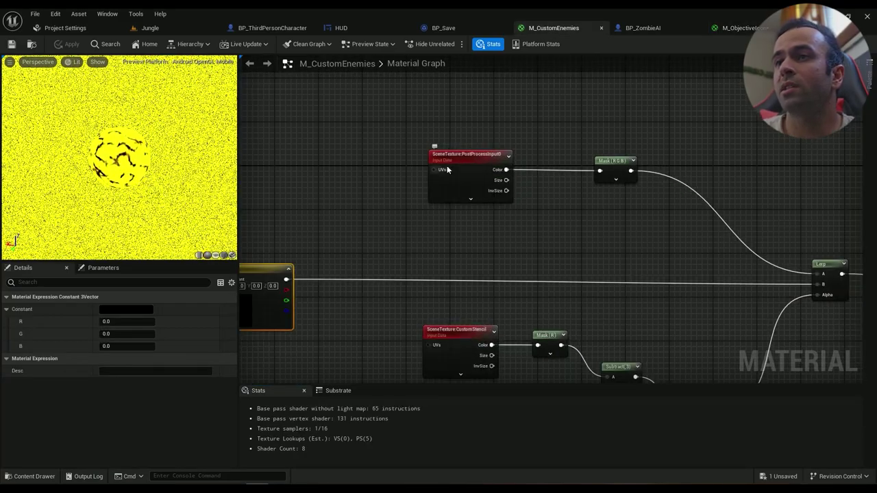
drag(655, 124, 450, 247)
click(745, 29)
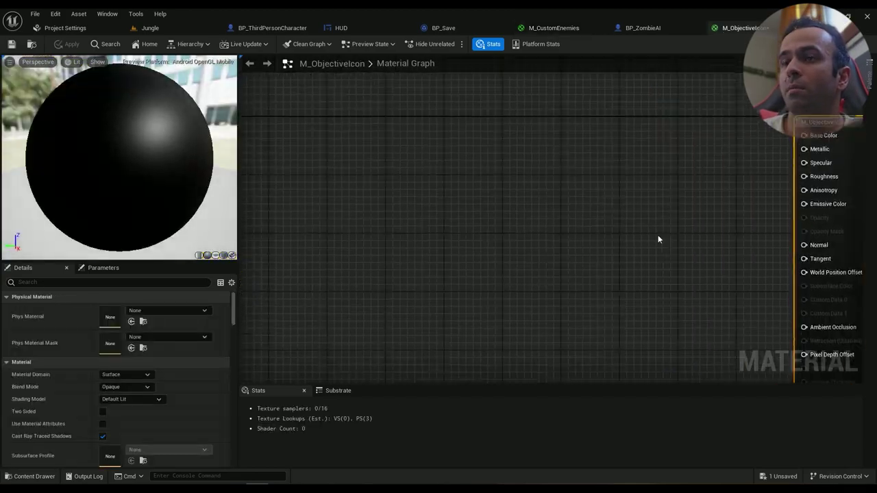
key(ctrl+v)
Add a second SceneTexture node below the pasted nodes and set its Scene Texture Id to PostProcessInput0.
right_click(358, 277)
text(scebne)
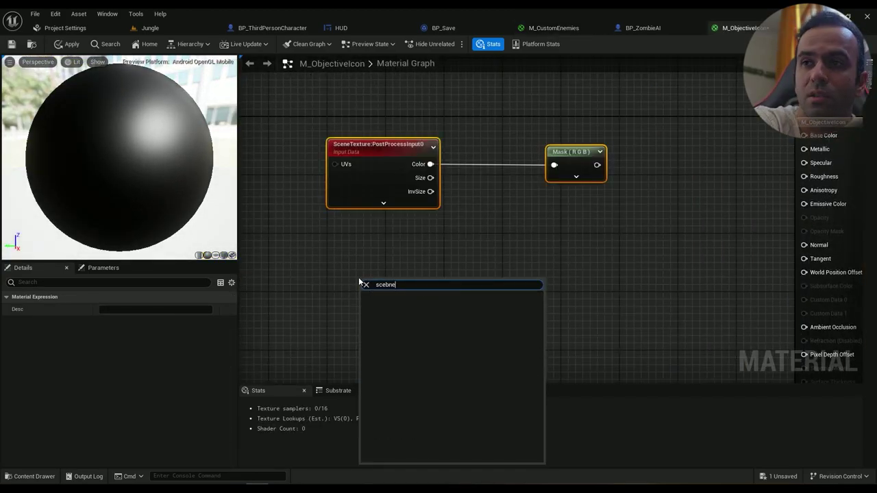
key(BackSpace)
key(BackSpace)
key(BackSpace)
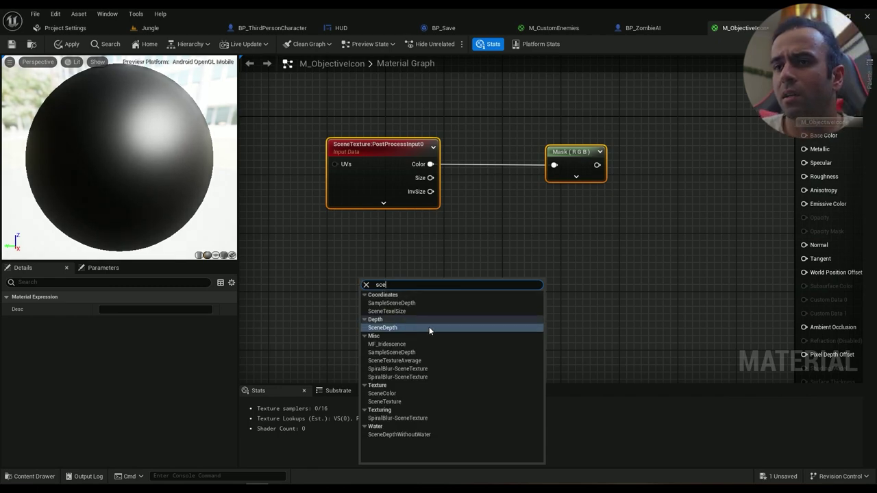
click(386, 402)
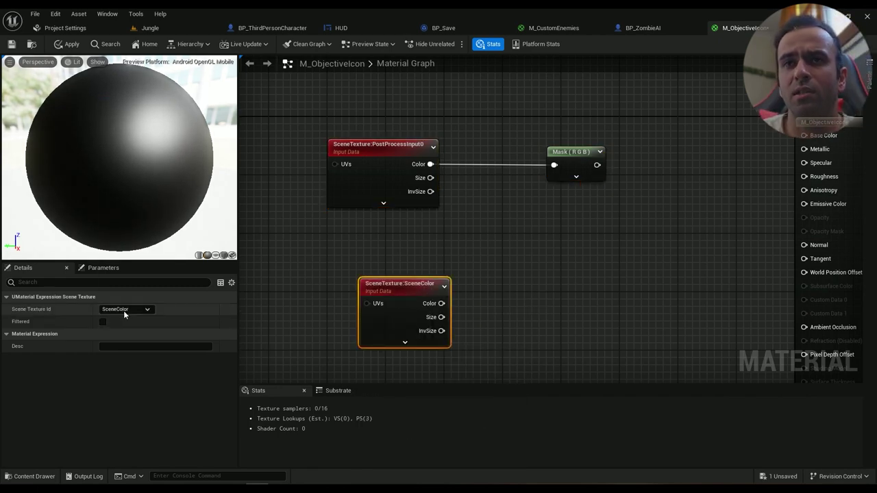
click(124, 309)
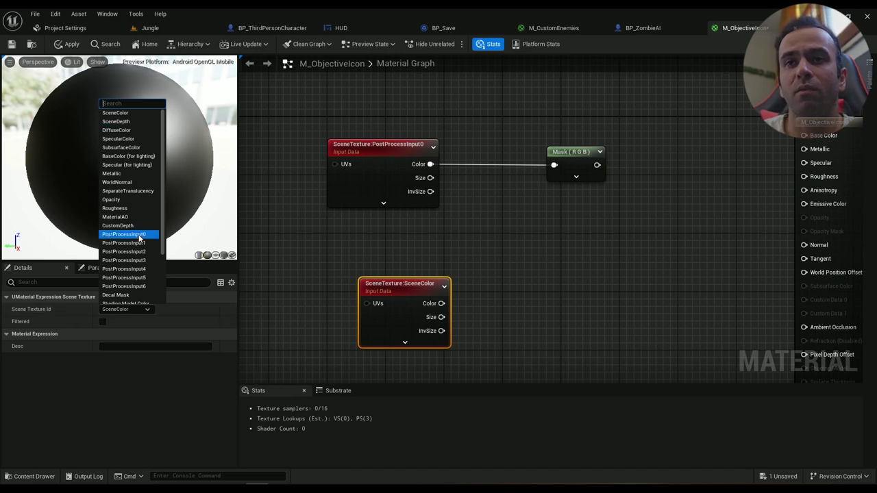
click(124, 235)
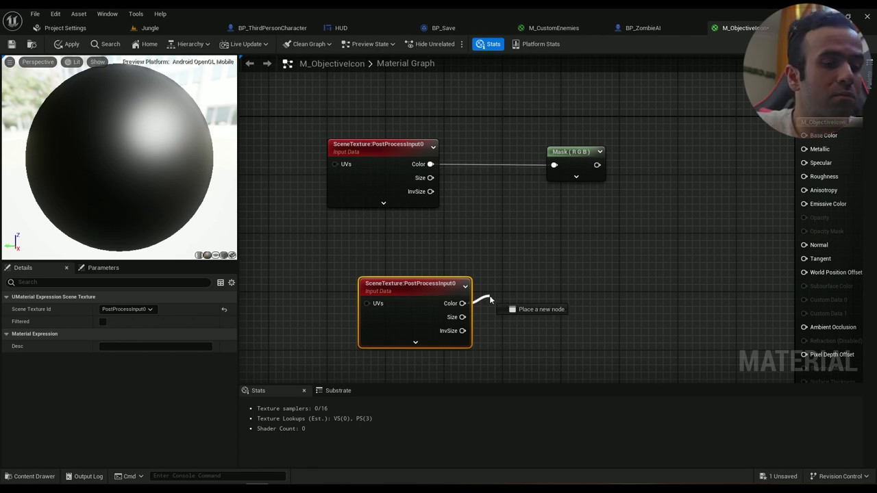
Search for a mask node from the second SceneTexture's Color output, cancel the search and delete that SceneTexture node.
drag(490, 299, 490, 300)
text(mask)
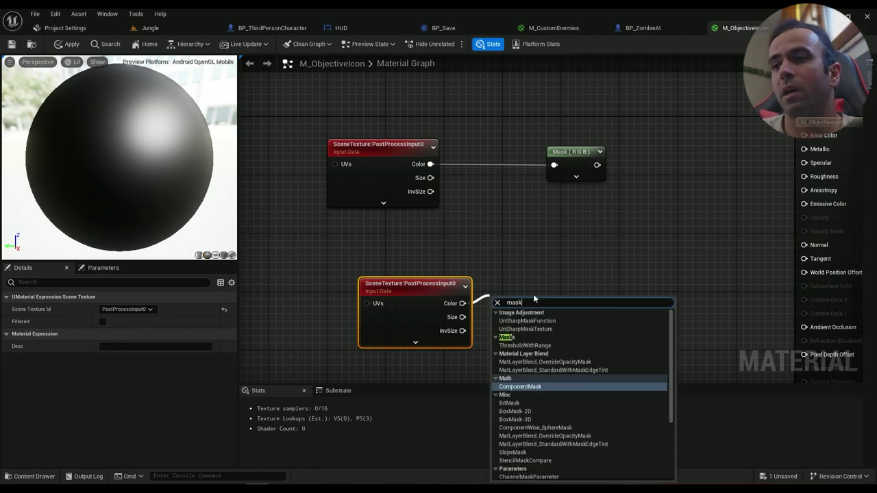
drag(547, 264, 253, 381)
key(Delete)
Select the Mask (R G B) node to check its channels and apply the M_ObjectiveIcon material changes.
right_drag(523, 242, 495, 265)
click(561, 129)
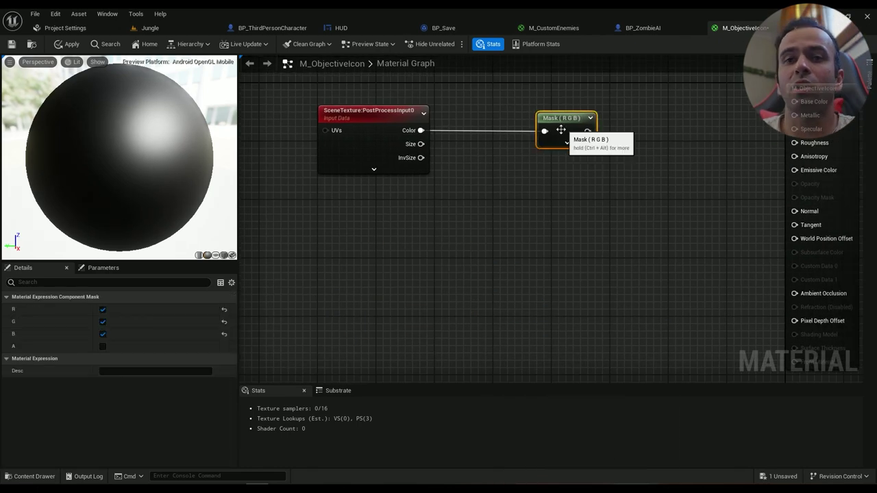
click(67, 44)
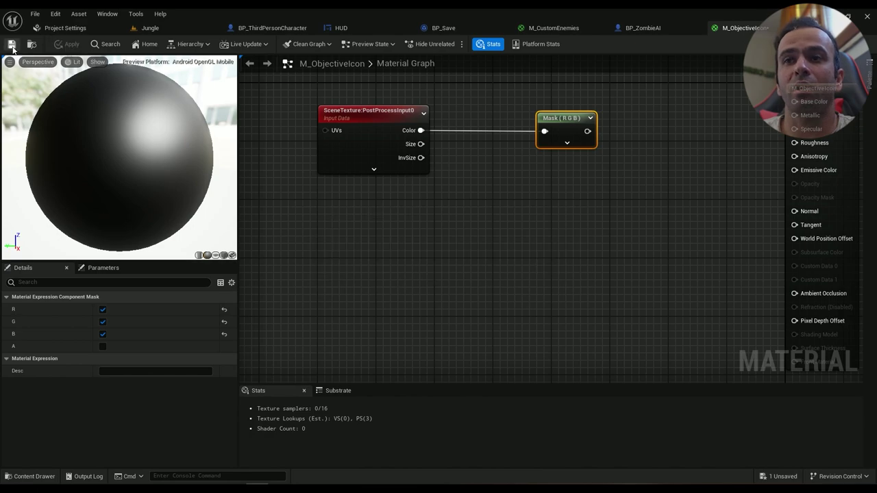
Save M_ObjectiveIcon and copy the SceneTexture:CustomStencil, Mask (R), Subtract and Clamp chain into it from M_CustomEnemies.
click(11, 44)
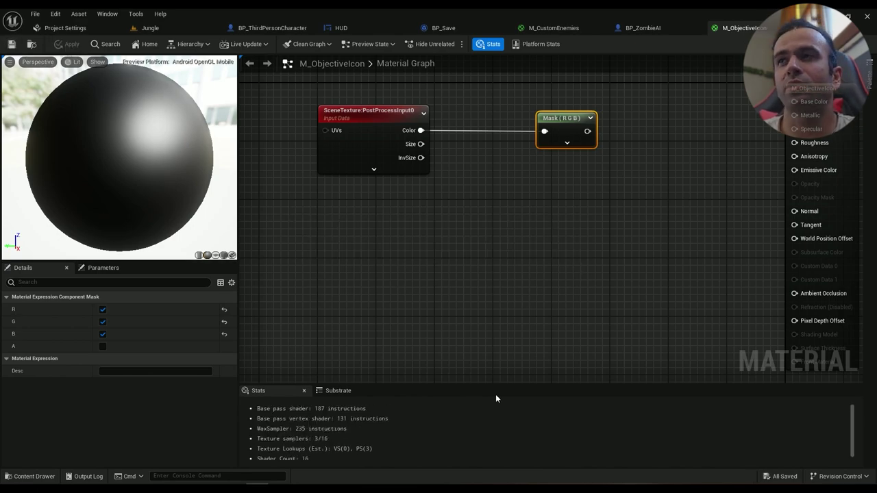
click(550, 28)
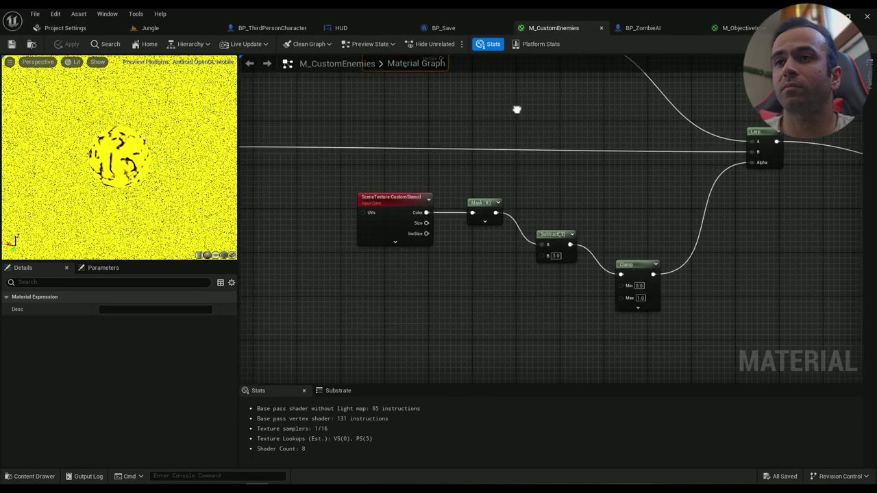
drag(477, 194, 382, 231)
drag(656, 146, 322, 291)
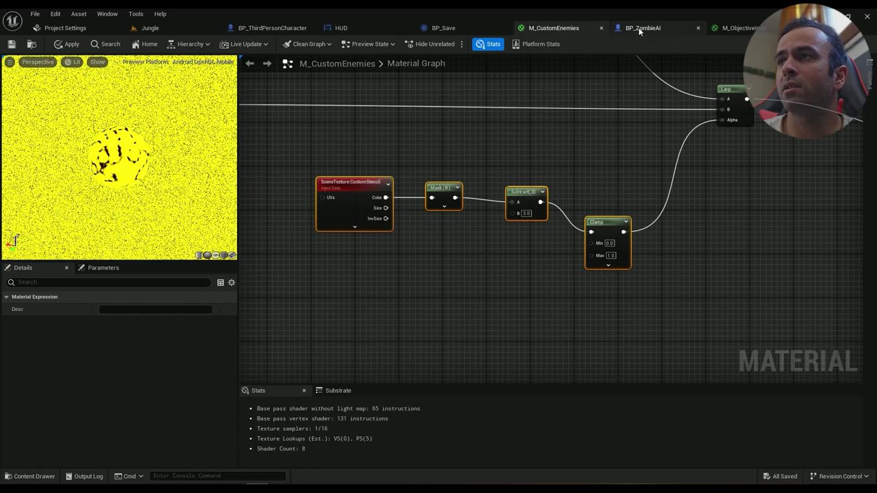
click(728, 28)
right_drag(489, 191, 558, 213)
key(ctrl+v)
right_drag(500, 264, 635, 204)
click(706, 220)
drag(722, 257, 731, 221)
Check the CustomStencil node's Scene Texture Id and the enabled channels of the Mask (R) node.
click(390, 221)
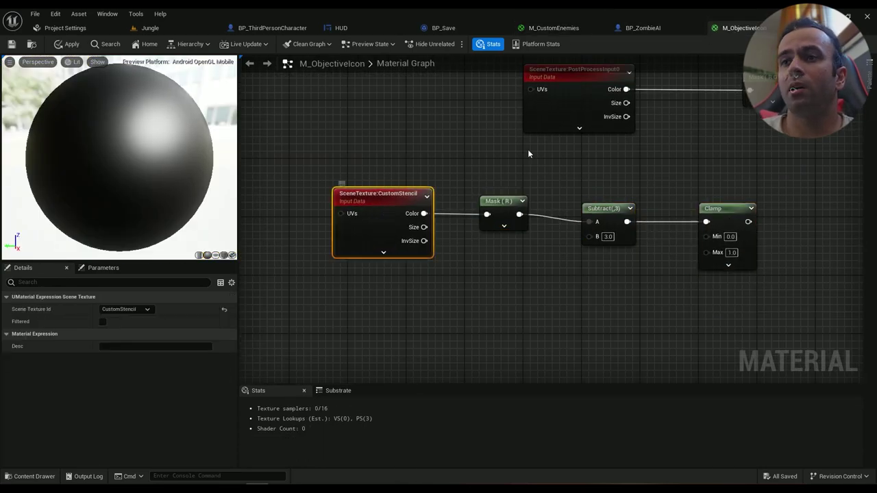
right_drag(397, 209, 376, 267)
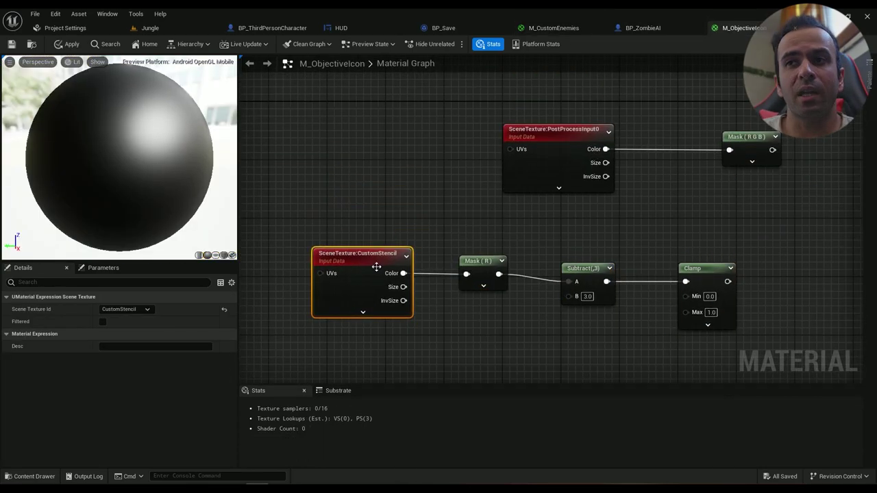
click(135, 309)
right_drag(480, 333, 431, 297)
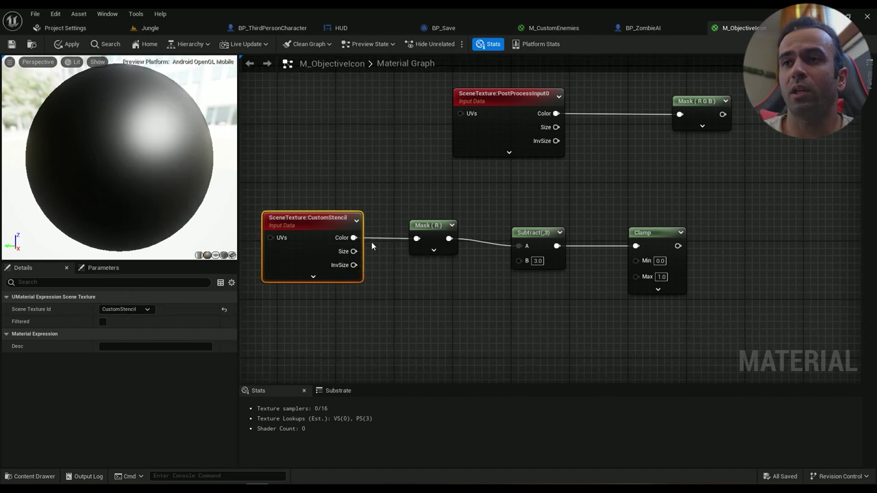
click(430, 236)
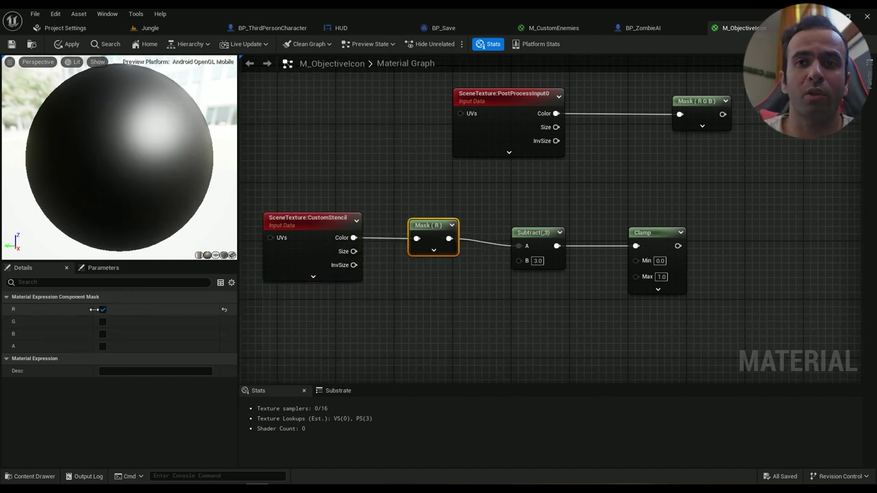
right_drag(510, 294, 481, 283)
Align the Subtract and Clamp nodes in a straight row with the Mask (R) node.
click(513, 237)
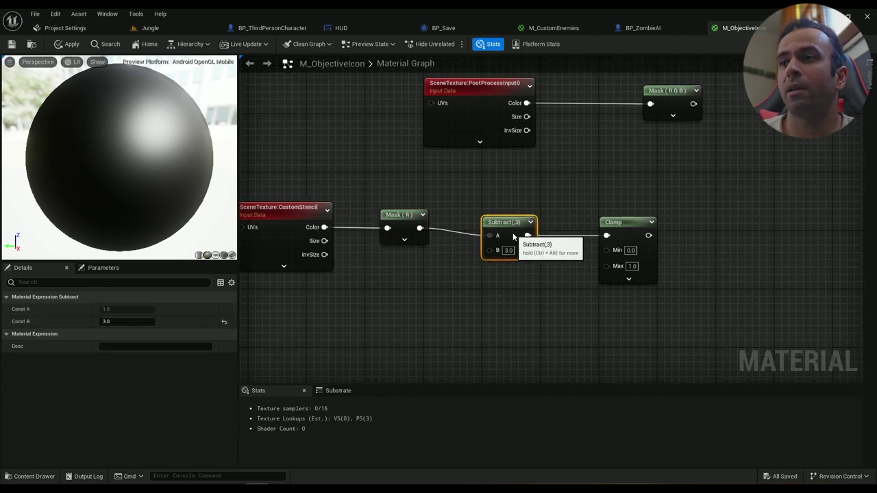
drag(513, 236, 506, 229)
drag(639, 240, 632, 233)
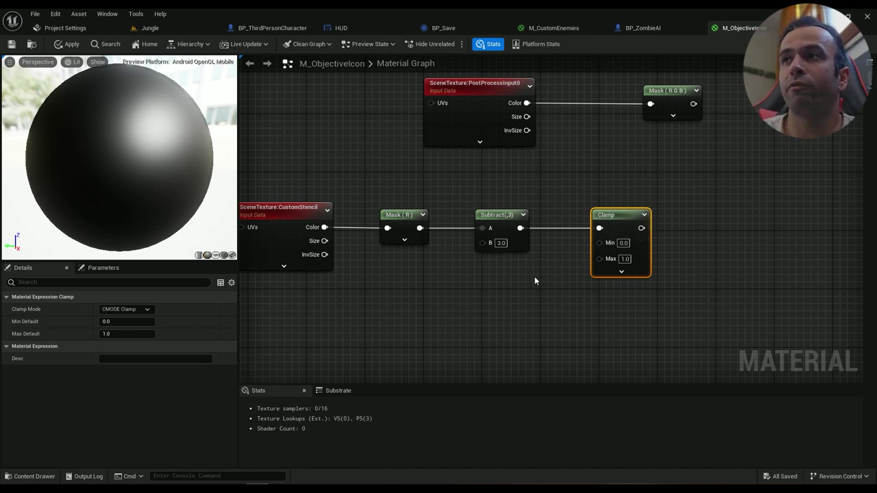
Examine the Render CustomDepth Pass and CustomDepth Stencil Value settings of the Sphere component in BP_ZombieAI.
click(654, 27)
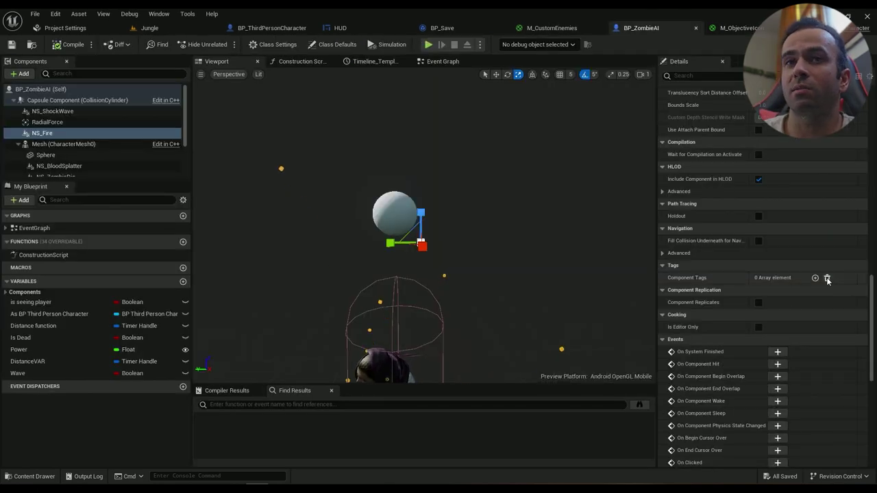
scroll(828, 281, up, 2)
click(123, 155)
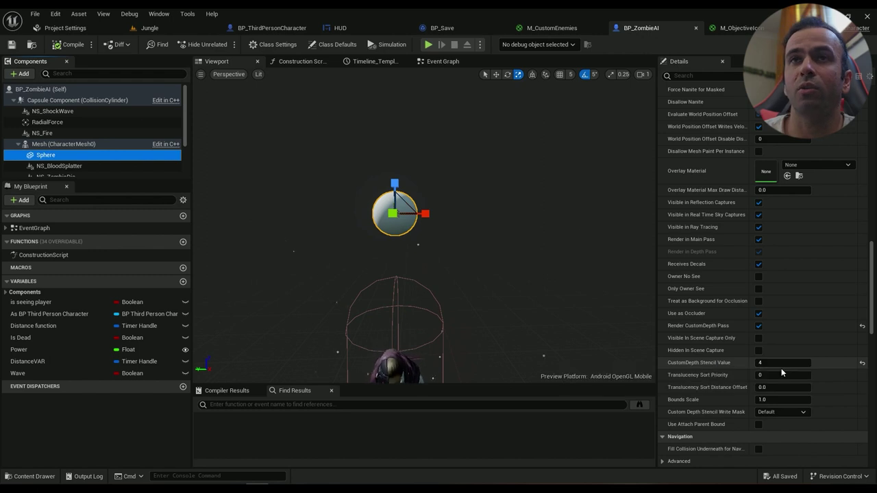
Search the Project Settings for "custom stenc", check the Custom Depth-Stencil Pass option and clear the search.
click(65, 28)
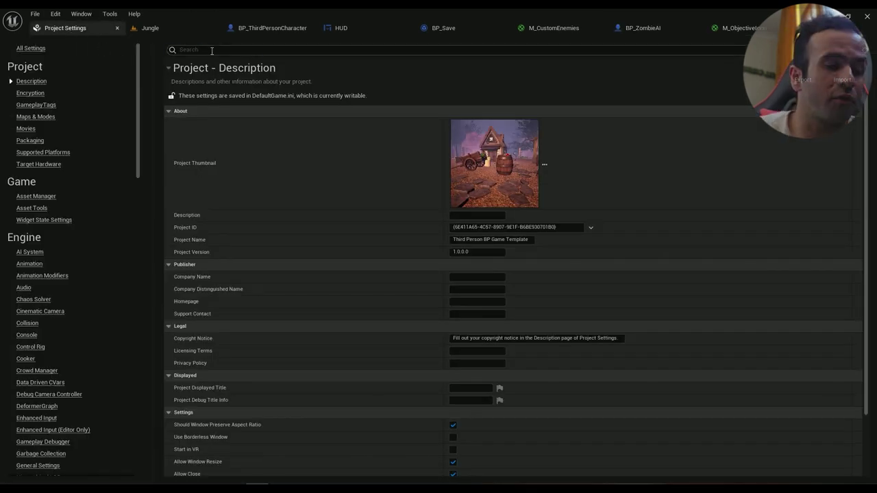
click(53, 15)
click(221, 49)
text(cus)
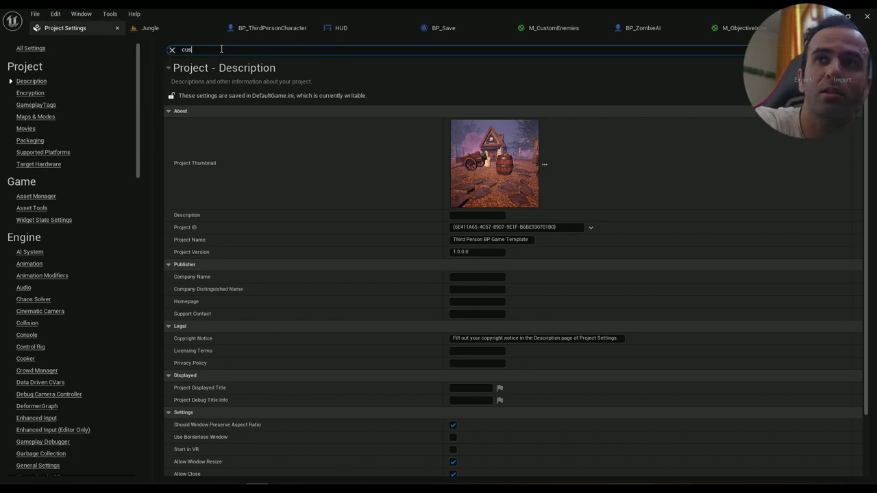
text(tom sten)
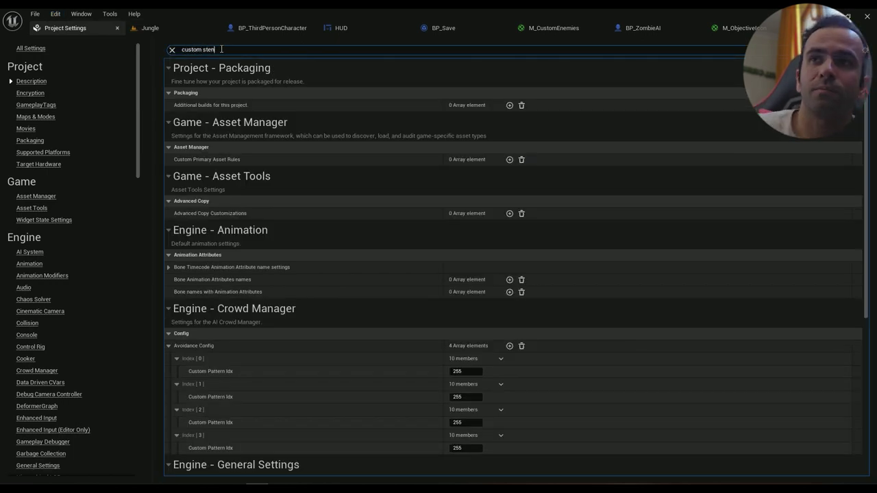
text(c)
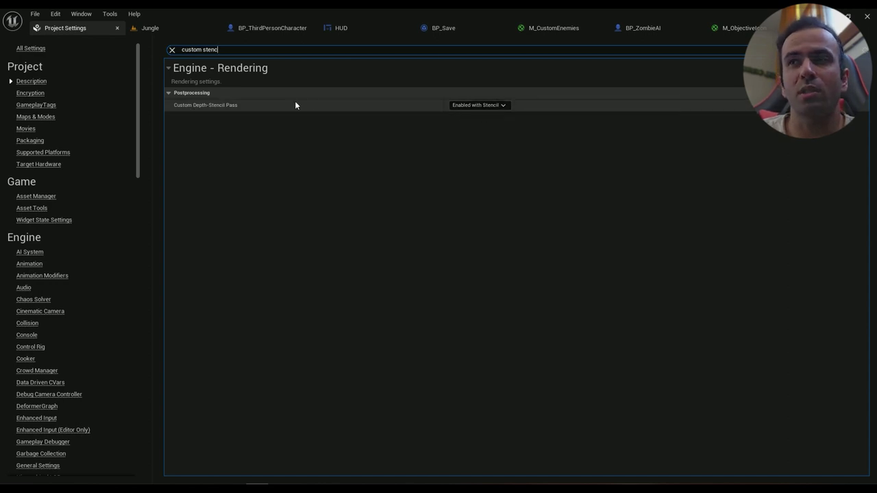
click(495, 105)
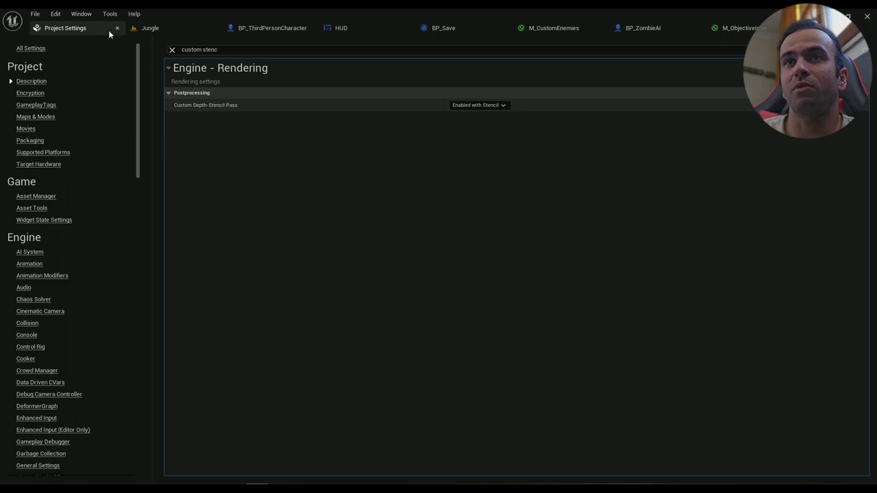
click(172, 50)
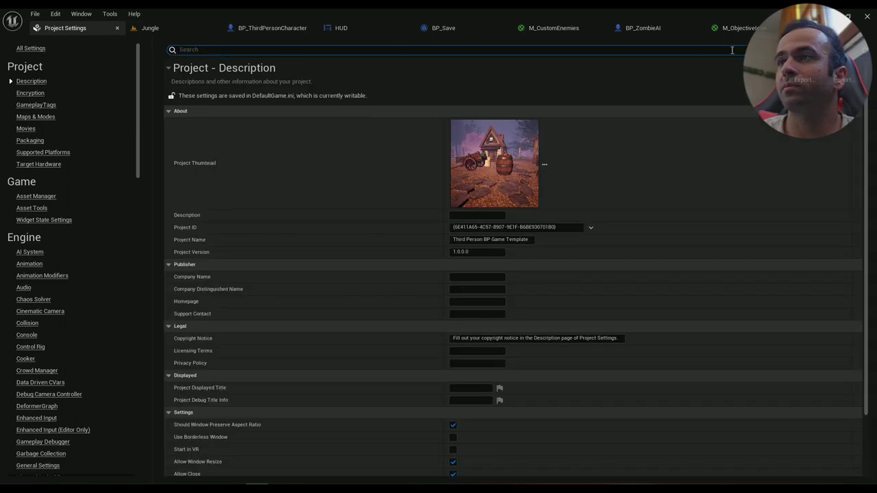
Add a Lerp node in M_ObjectiveIcon and connect Mask (R G B) to its A input and Clamp to its B input.
click(744, 28)
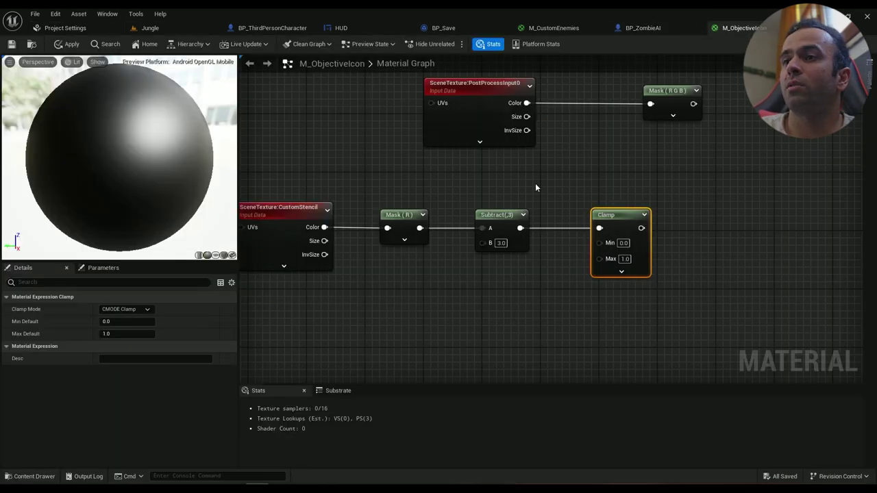
scroll(534, 231, down, 2)
right_drag(628, 228, 593, 229)
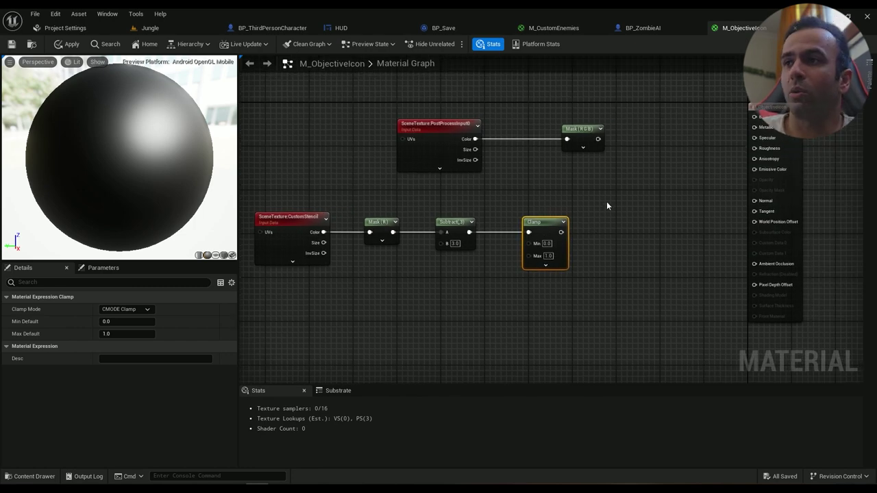
click(626, 201)
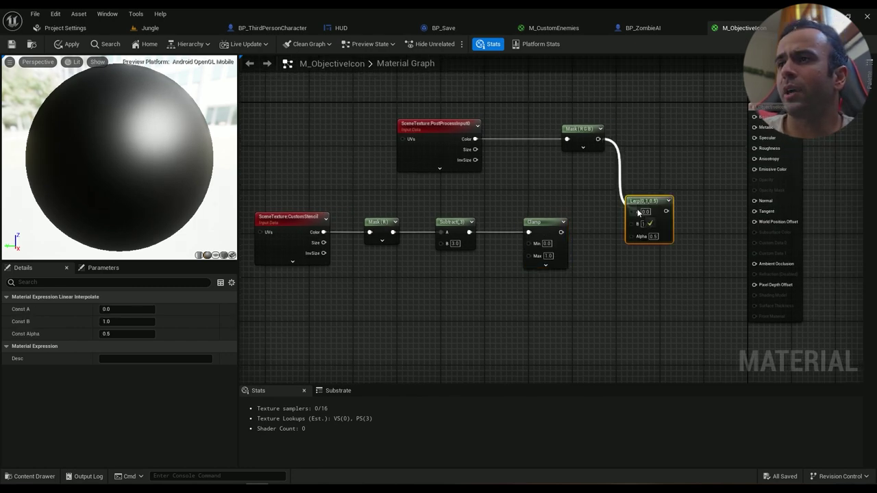
drag(633, 220, 581, 233)
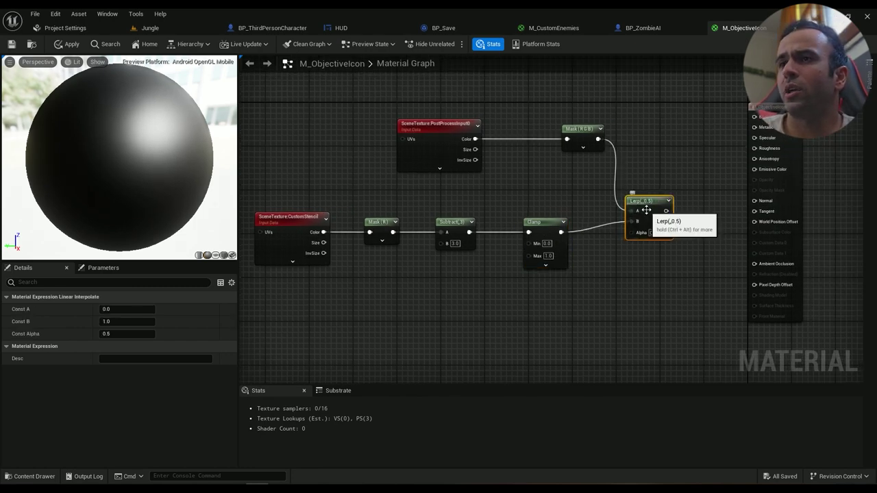
drag(646, 211, 648, 221)
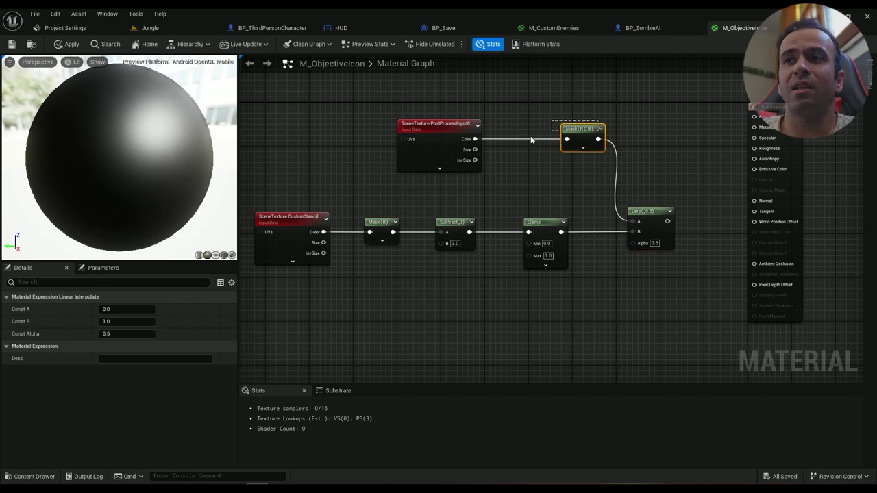
Reconnect the Clamp output from the Lerp's B input to Alpha and move the CustomStencil node chain lower in the graph.
drag(530, 136, 478, 168)
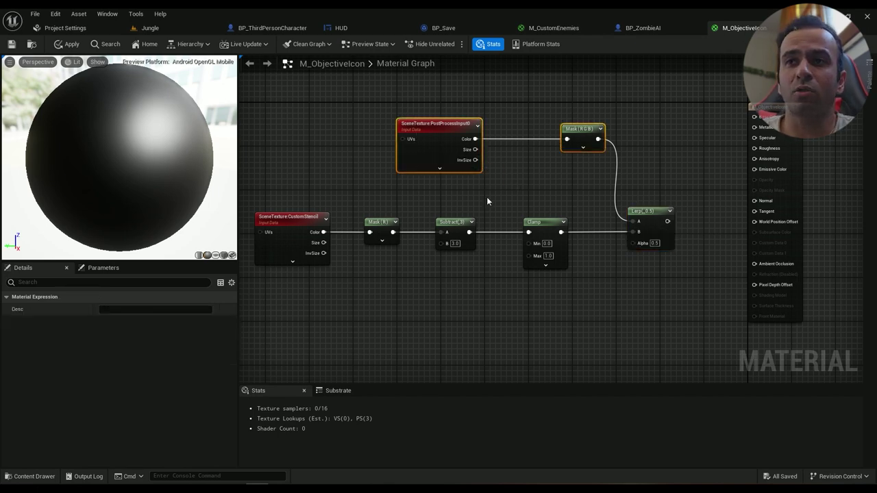
click(581, 190)
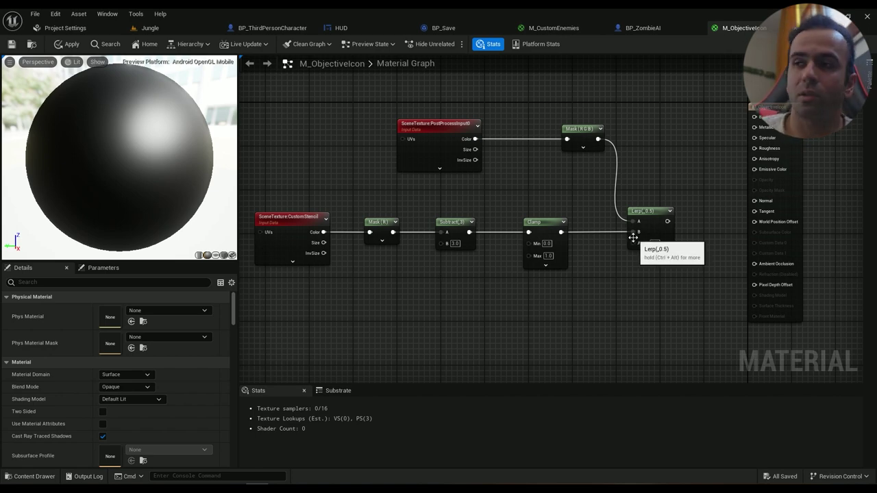
drag(634, 245, 634, 245)
right_drag(598, 249, 660, 243)
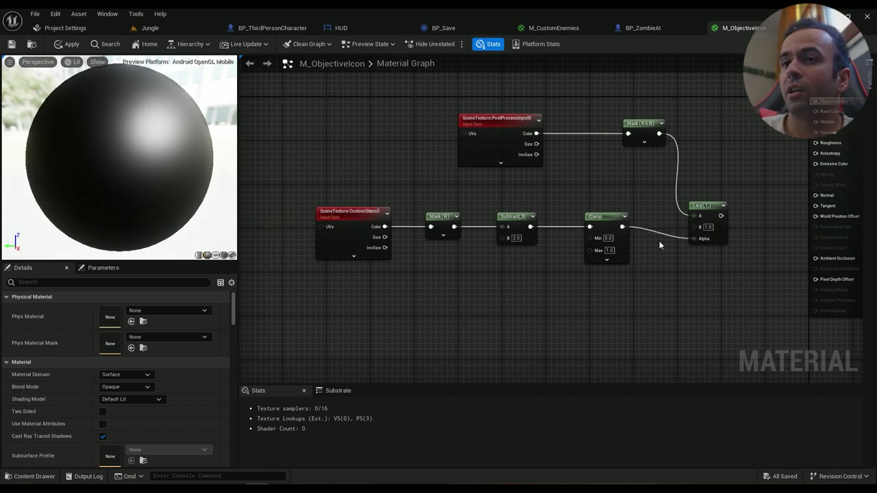
drag(658, 212, 332, 283)
drag(346, 241, 357, 345)
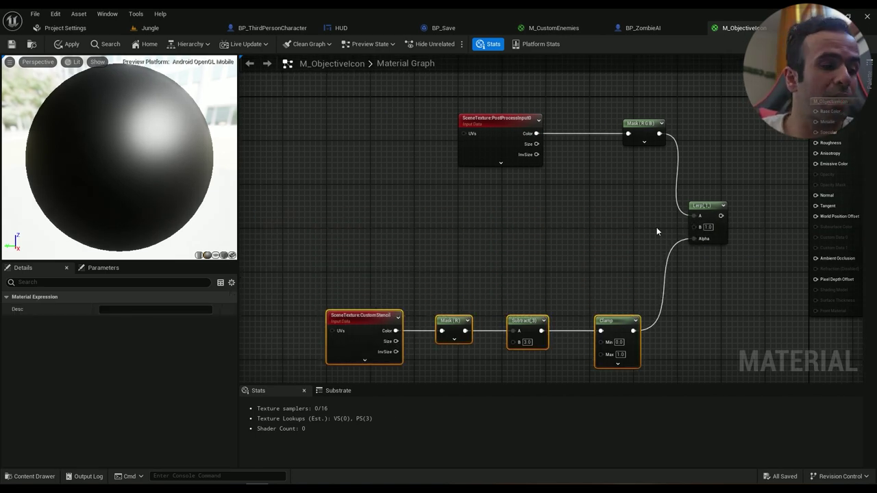
Add a Constant3Vector node, set its colour to yellow (R 1.0, G 0.86506, B 0.0) and connect it to the Lerp's B input.
right_drag(585, 231, 543, 249)
key(3)
click(501, 218)
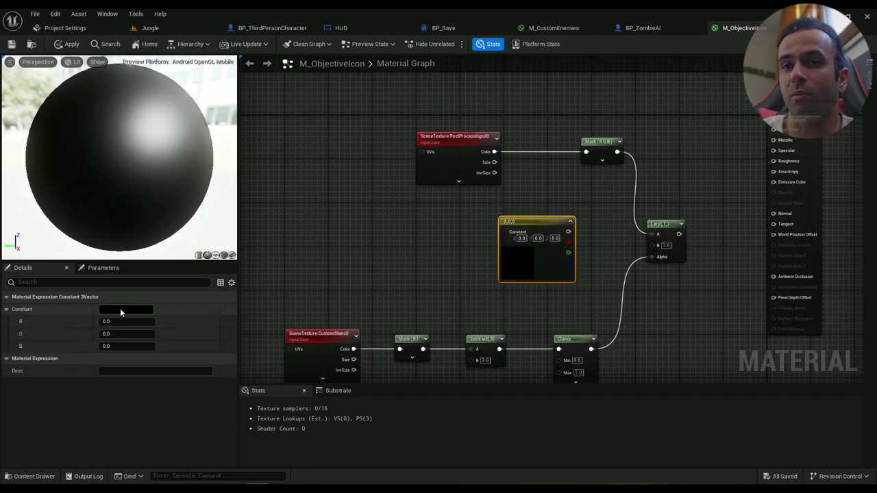
click(121, 313)
drag(183, 335, 200, 355)
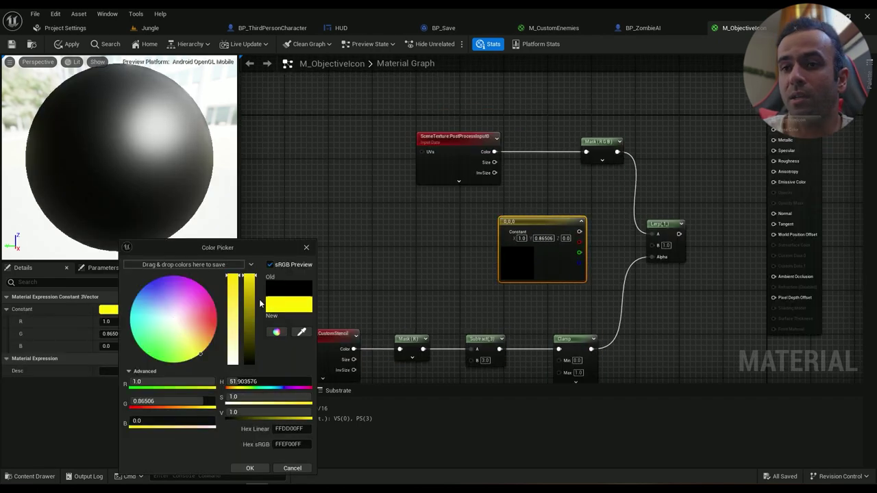
click(251, 468)
drag(658, 253, 658, 246)
Connect the Lerp output to the material's Emissive Color and set the Material Domain to Post Process.
right_drag(718, 245, 568, 245)
drag(527, 233, 624, 182)
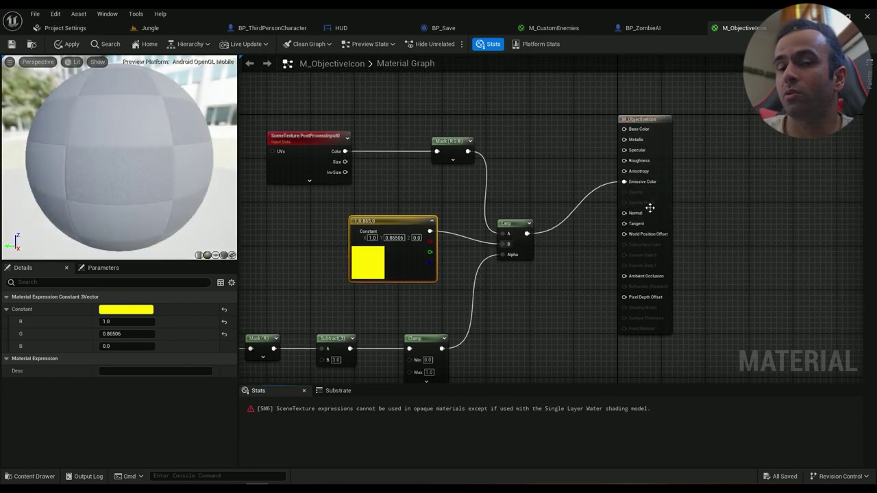
click(632, 202)
click(127, 374)
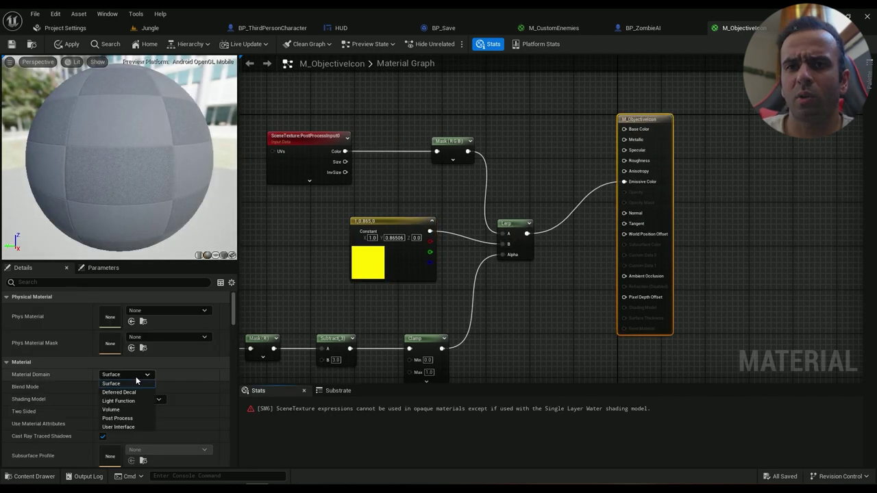
click(117, 418)
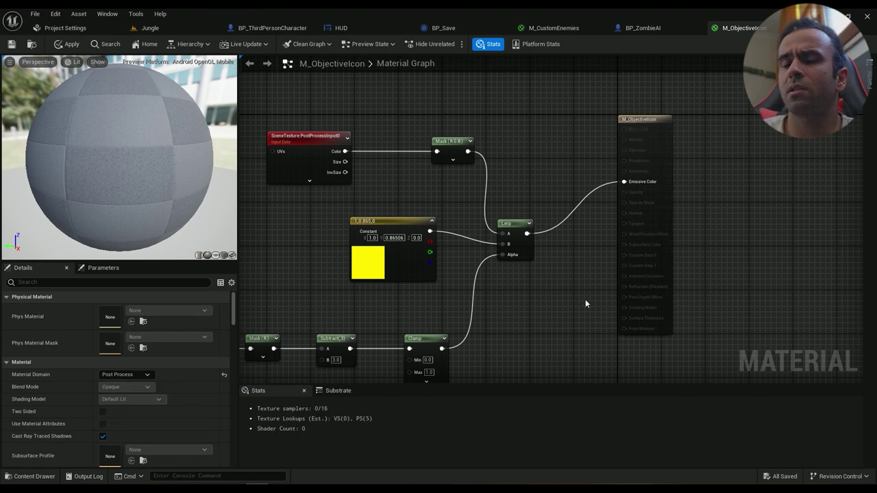
Save M_ObjectiveIcon and locate the material asset in the project's Materials folder.
scroll(456, 245, down, 3)
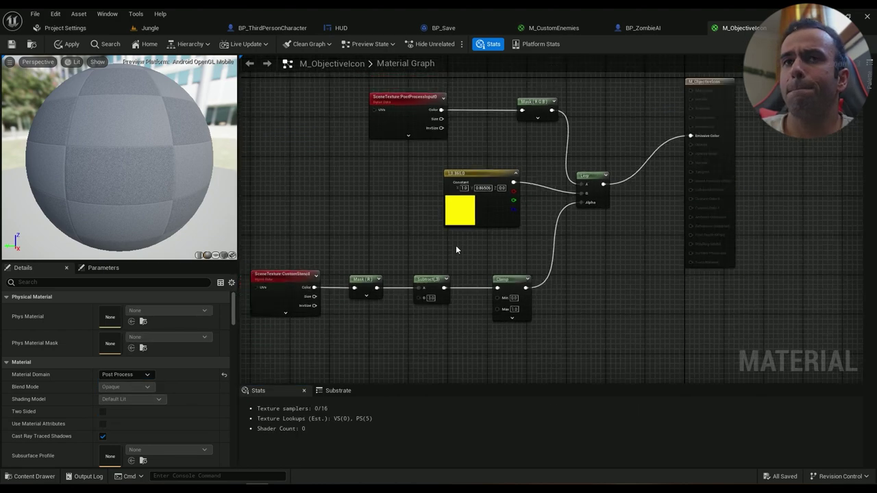
key(ctrl+s)
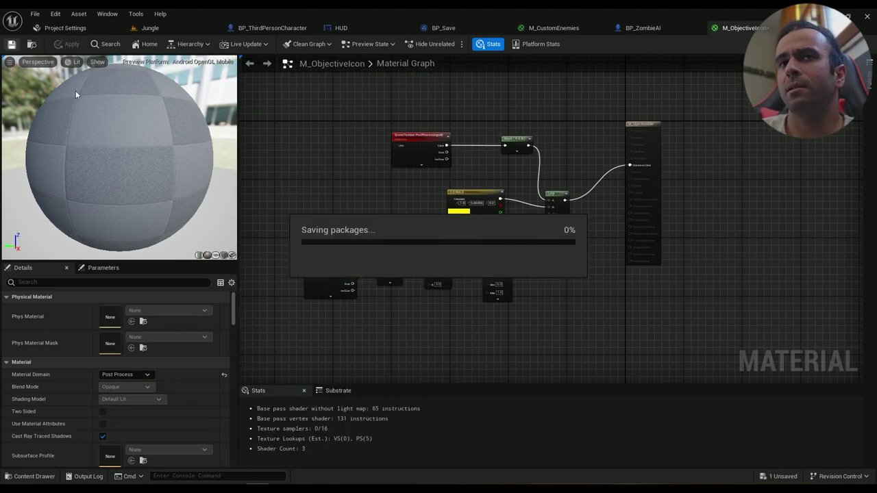
click(31, 45)
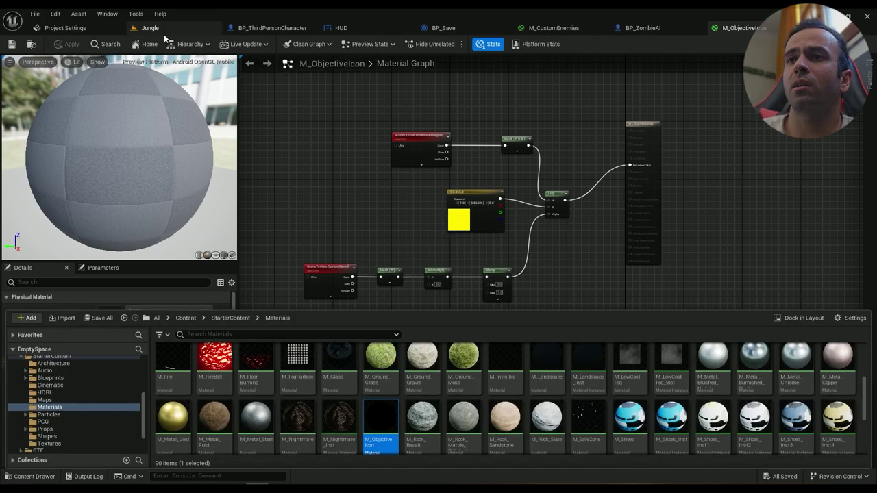
Select the Jungle level's PostProcessVolume, filter its details by "material" and expand the Post Process Materials array.
click(155, 28)
click(671, 110)
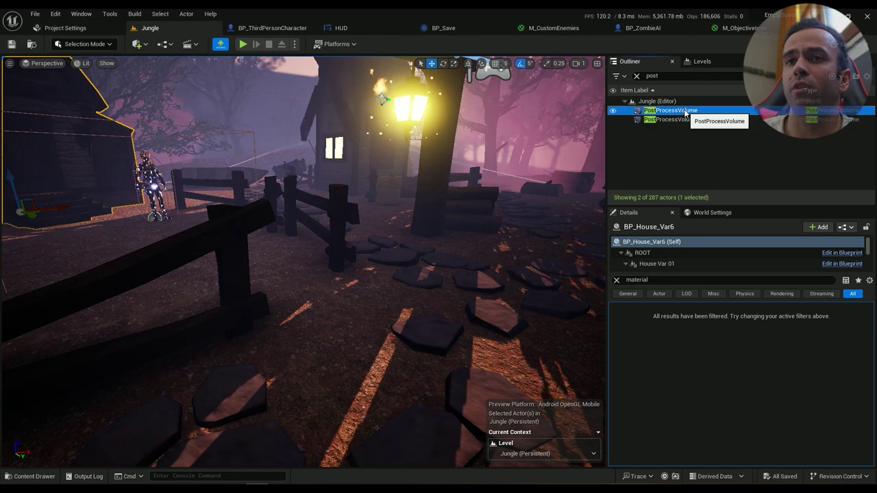
click(670, 282)
key(BackSpace)
key(BackSpace)
key(BackSpace)
key(BackSpace)
key(BackSpace)
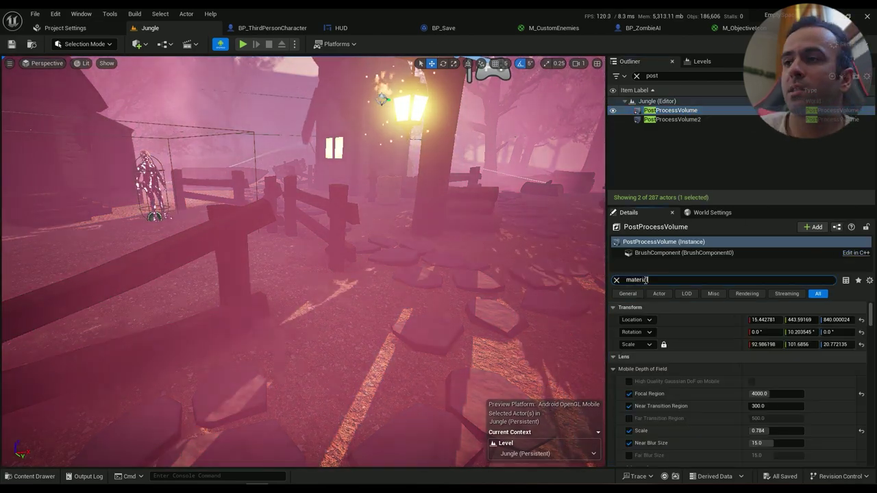
text(erial)
click(613, 320)
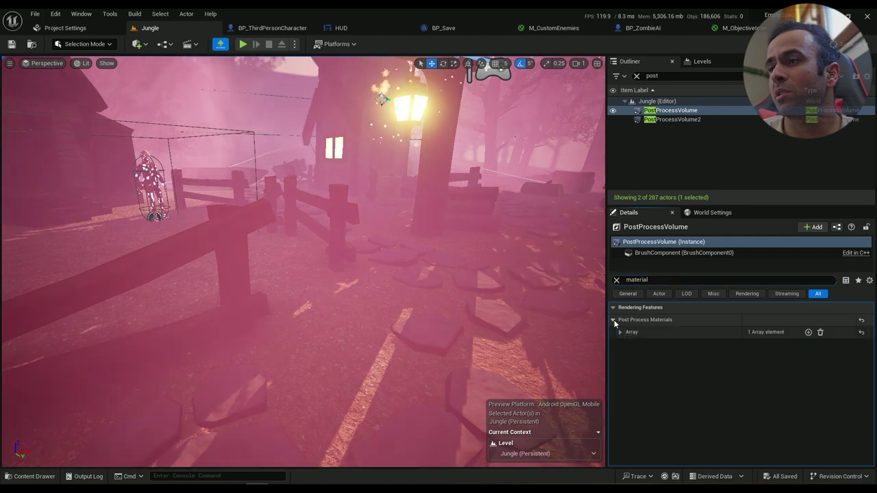
click(620, 332)
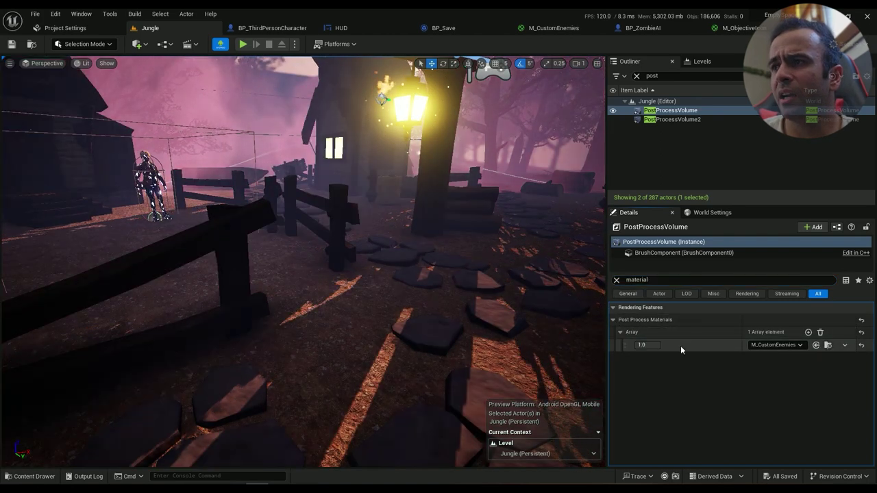
Replace the PostProcessVolume's M_CustomEnemies array entry with M_ObjectiveIcon and save the Jungle level.
click(821, 332)
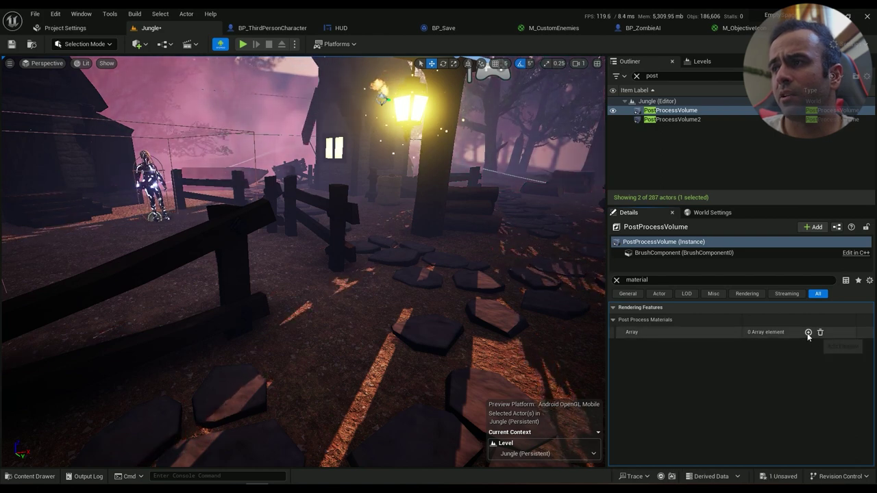
click(809, 332)
click(762, 346)
click(778, 360)
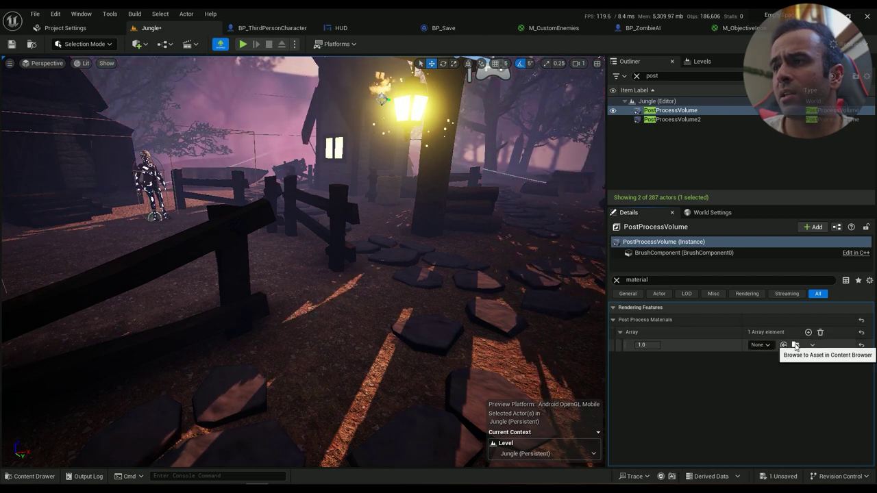
click(784, 345)
right_drag(340, 208, 287, 198)
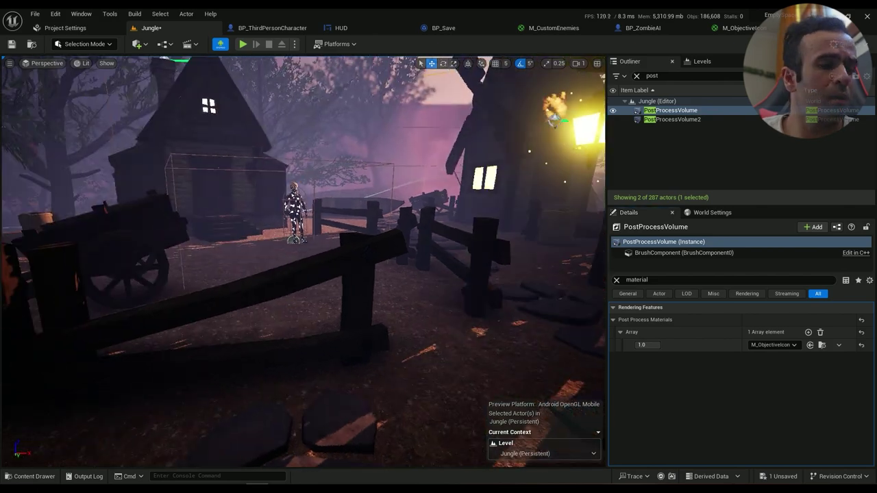
key(ctrl+s)
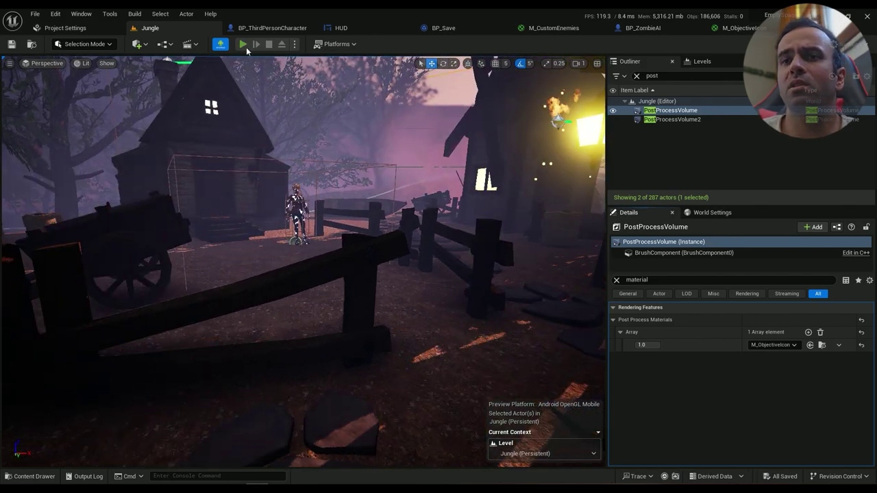
Play-test the Jungle level, running the character around to check the yellow objective icons, and end the session.
click(244, 45)
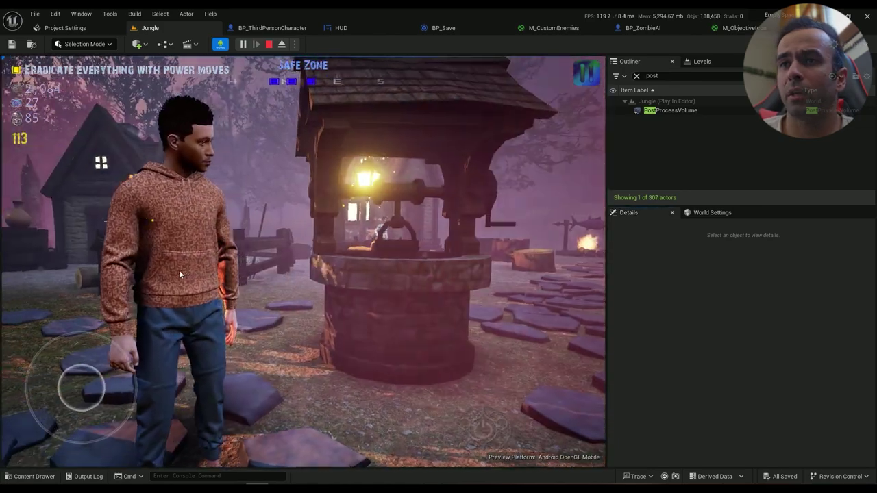
drag(180, 274, 164, 251)
key(w)
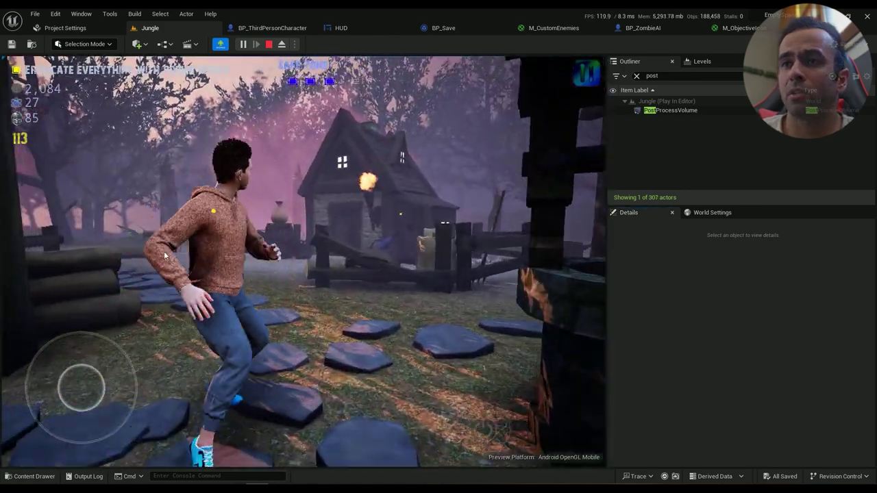
drag(442, 224, 284, 217)
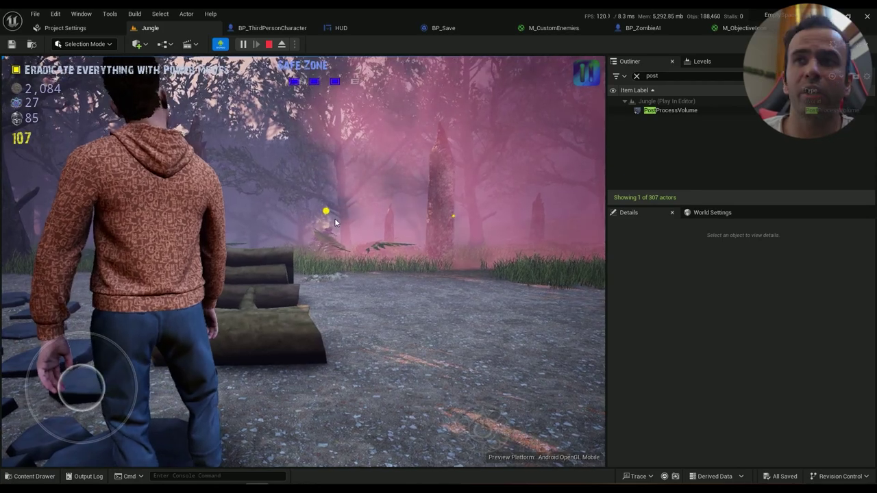
key(Escape)
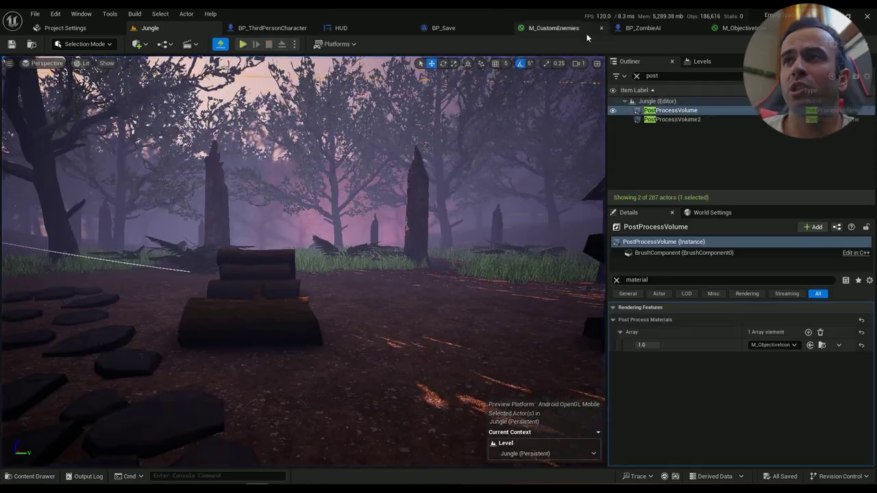
Close the M_CustomEnemies material without applying its changes.
click(555, 28)
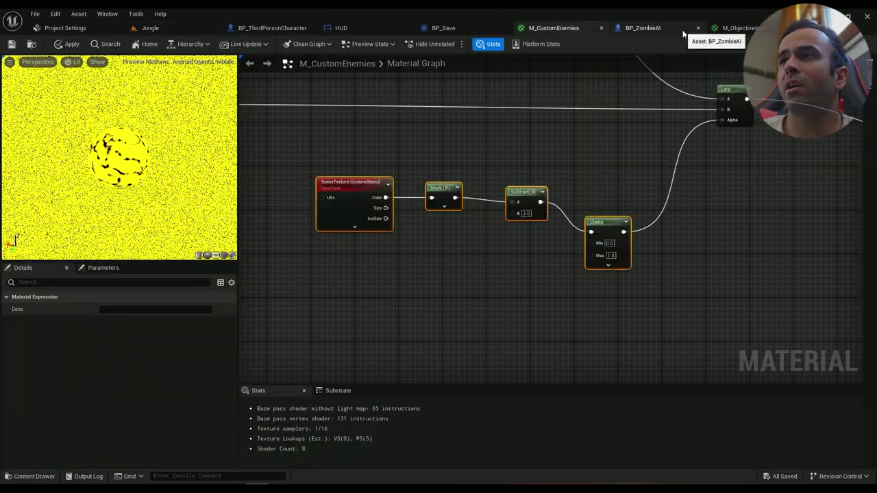
click(601, 28)
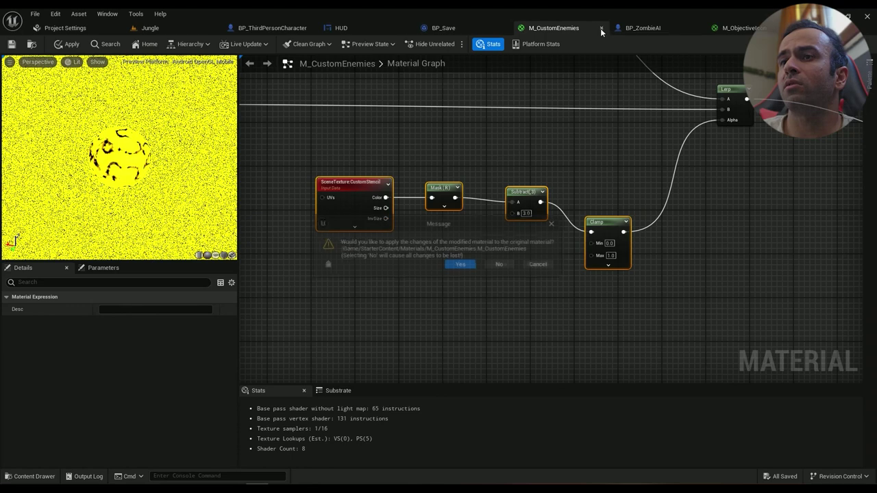
click(500, 265)
Delete the Sphere component under the character Mesh in BP_ZombieAI.
click(538, 27)
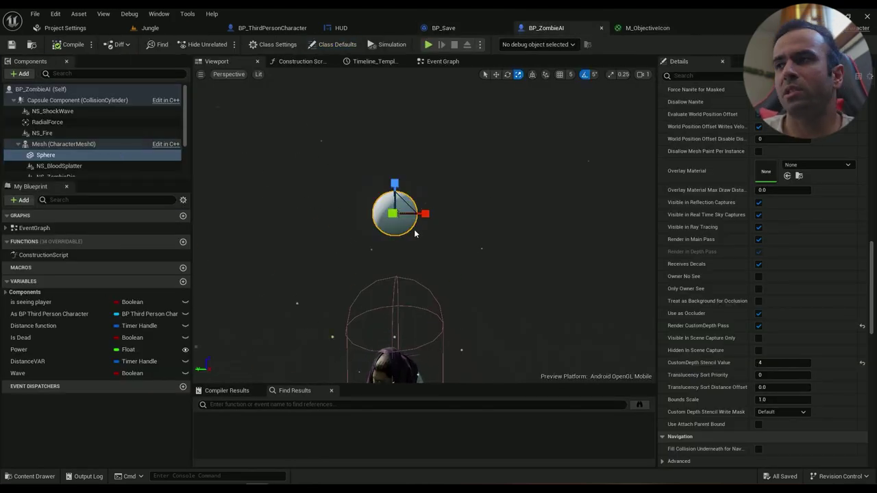
scroll(771, 267, up, 3)
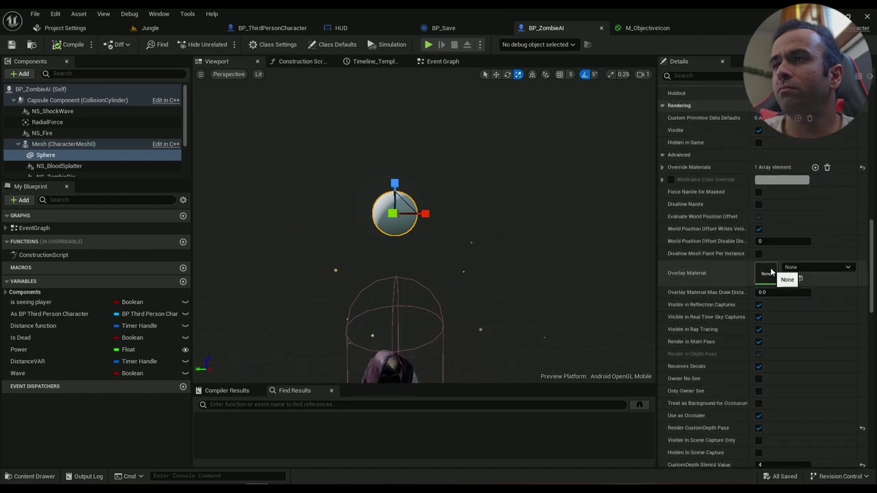
click(48, 145)
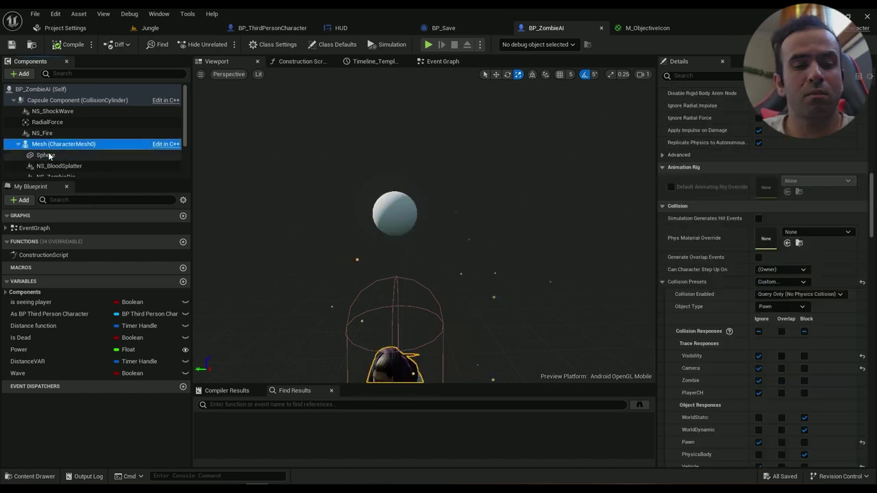
click(49, 155)
key(Delete)
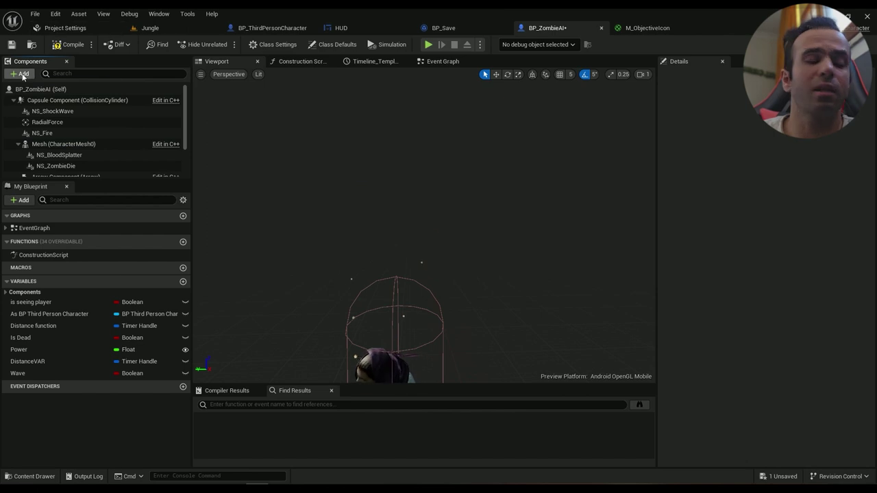
Add a Sphere component to BP_ZombieAI and parent it to the character Mesh.
click(22, 74)
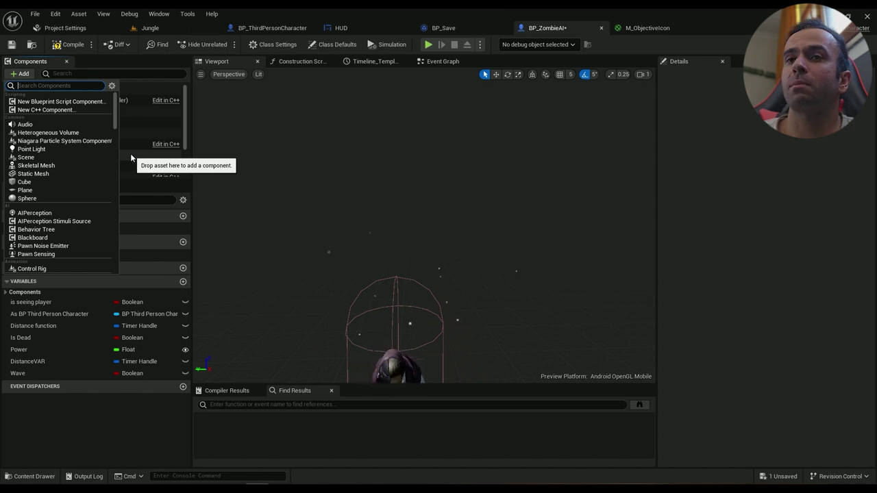
drag(130, 157, 169, 91)
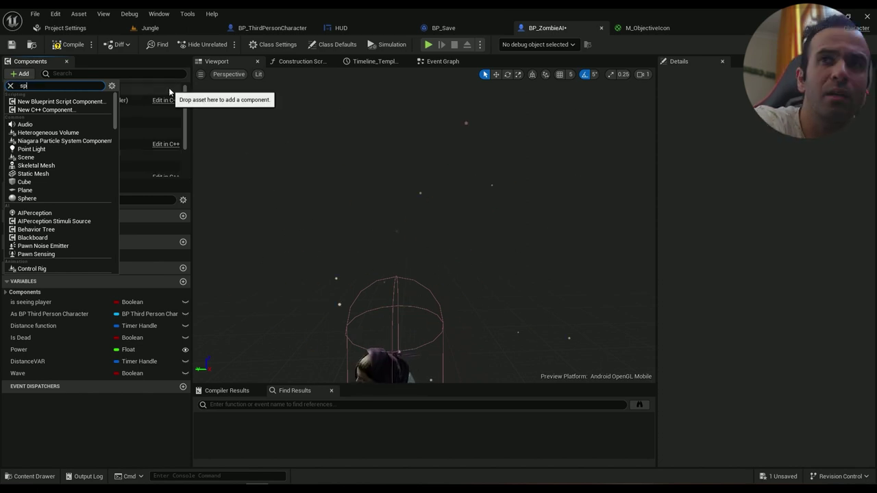
text(here)
click(43, 101)
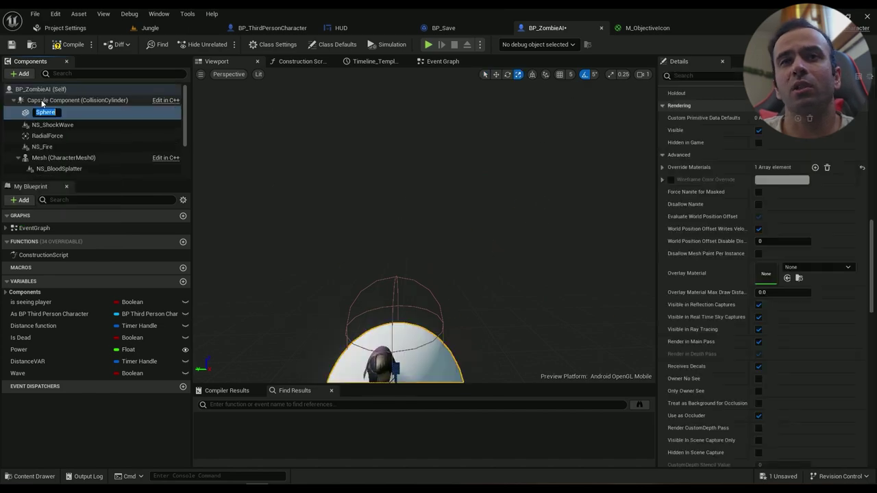
click(60, 103)
drag(60, 113, 59, 161)
scroll(67, 161, down, 1)
Raise the sphere vertically above the zombie's head, to a relative Z location of about 115.
right_drag(324, 237, 329, 271)
key(w)
drag(373, 213, 373, 107)
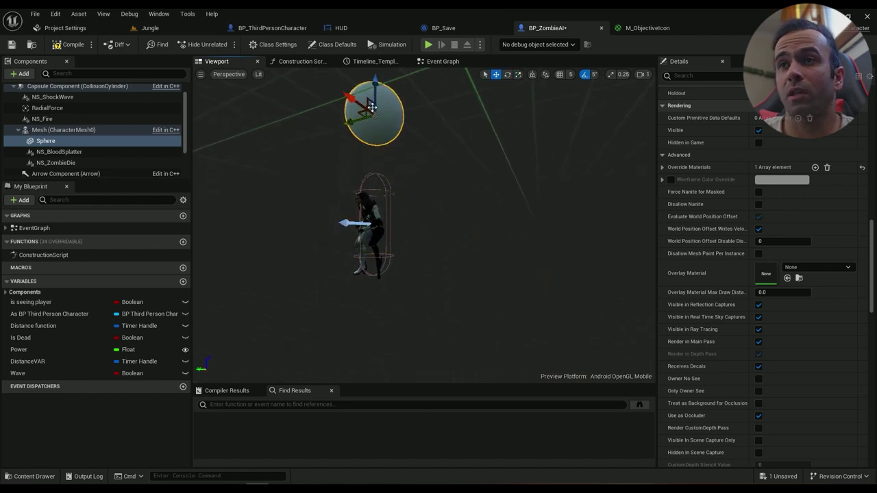
right_drag(372, 107, 395, 108)
drag(377, 161, 378, 154)
Enable Render CustomDepth Pass on the sphere and set its CustomDepth Stencil Value to 4.
scroll(836, 295, down, 4)
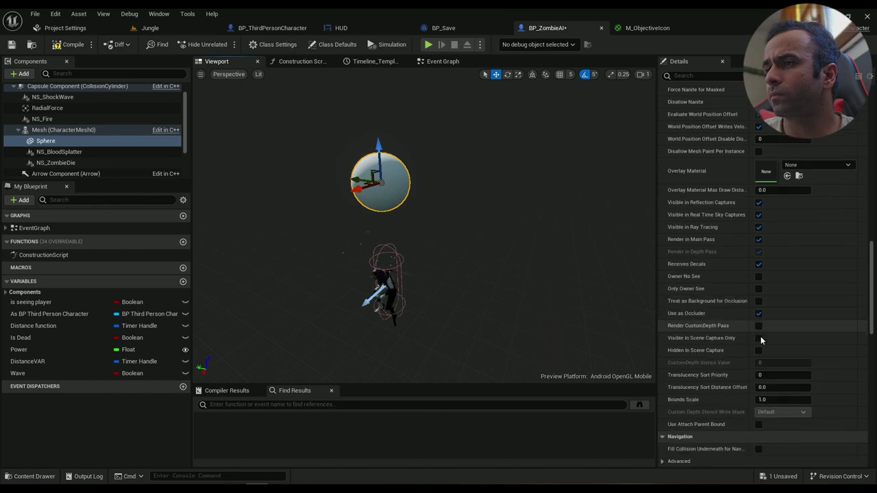
scroll(745, 302, up, 7)
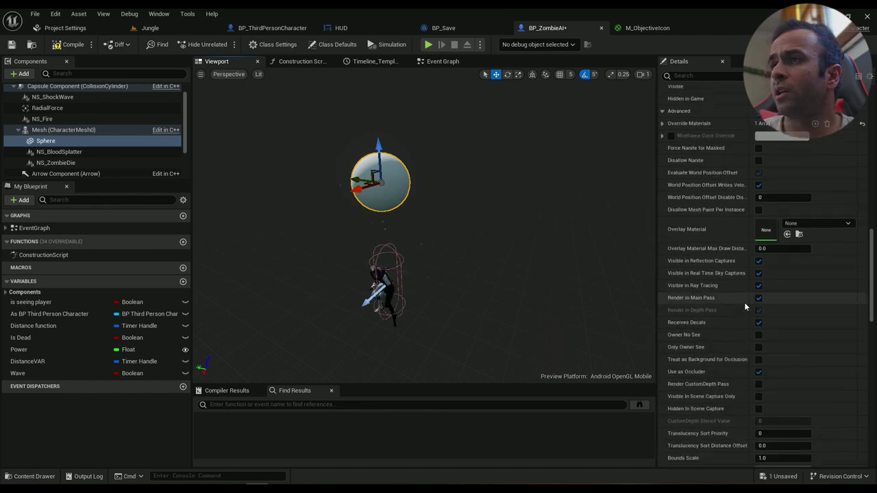
scroll(697, 296, down, 6)
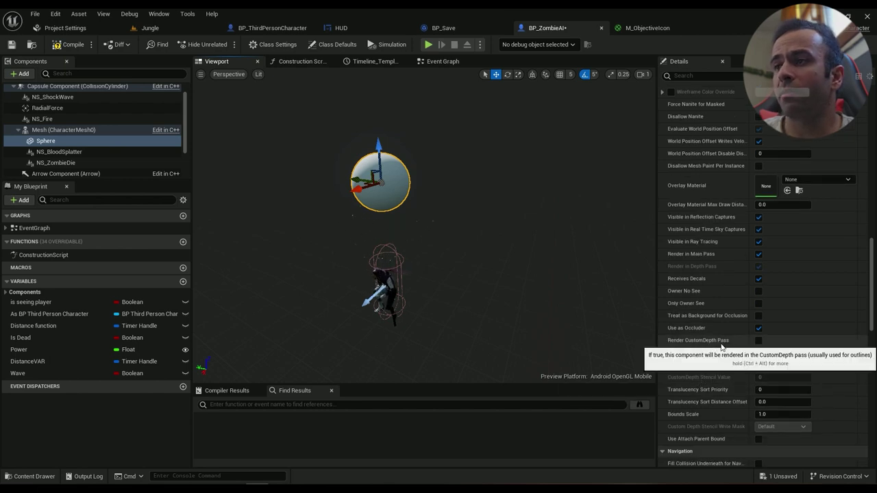
click(758, 342)
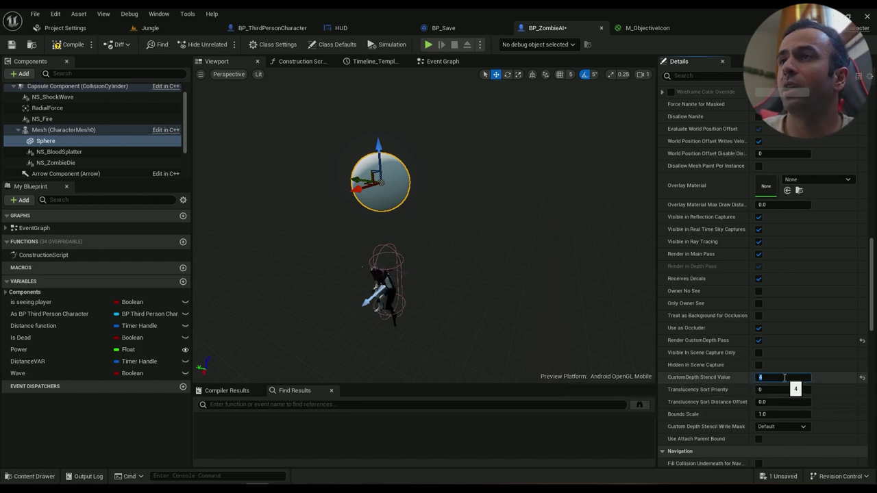
Move the yellow constant node slightly farther from the Lerp in M_ObjectiveIcon, and apply and save the material.
click(644, 28)
scroll(442, 292, up, 4)
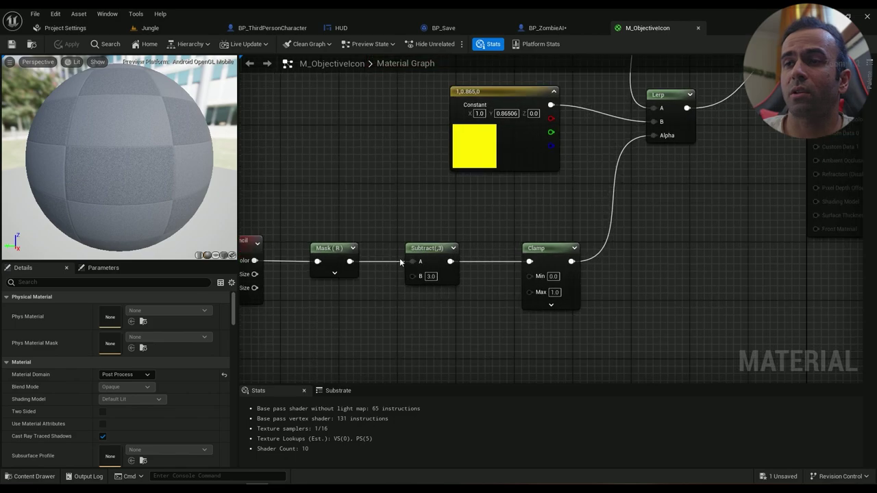
right_drag(427, 291, 495, 292)
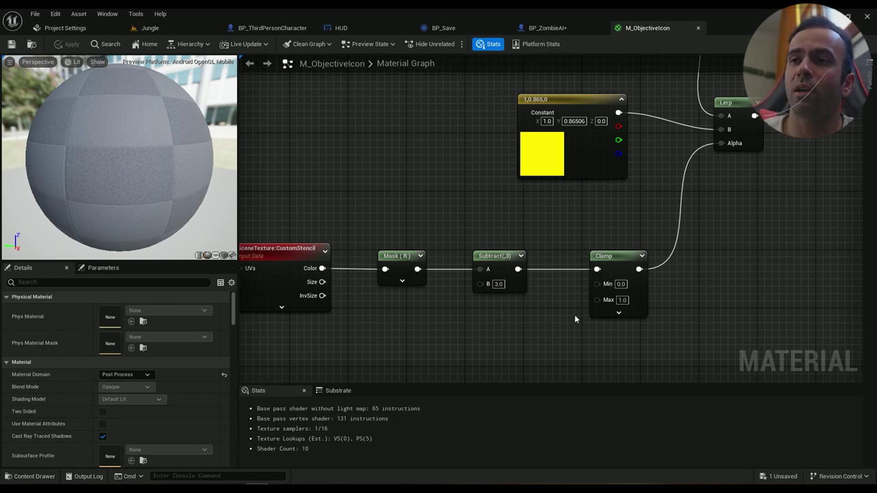
right_drag(499, 286, 573, 286)
right_drag(627, 311, 476, 357)
scroll(517, 306, down, 2)
drag(492, 241, 475, 256)
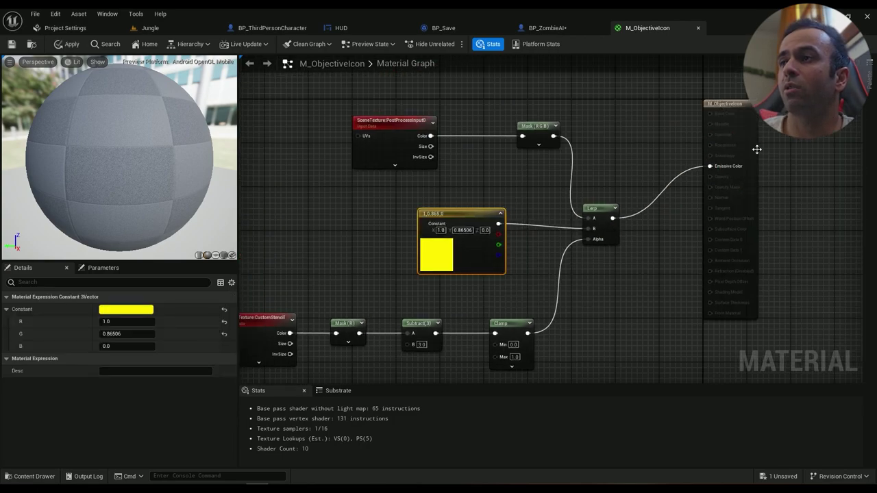
click(67, 44)
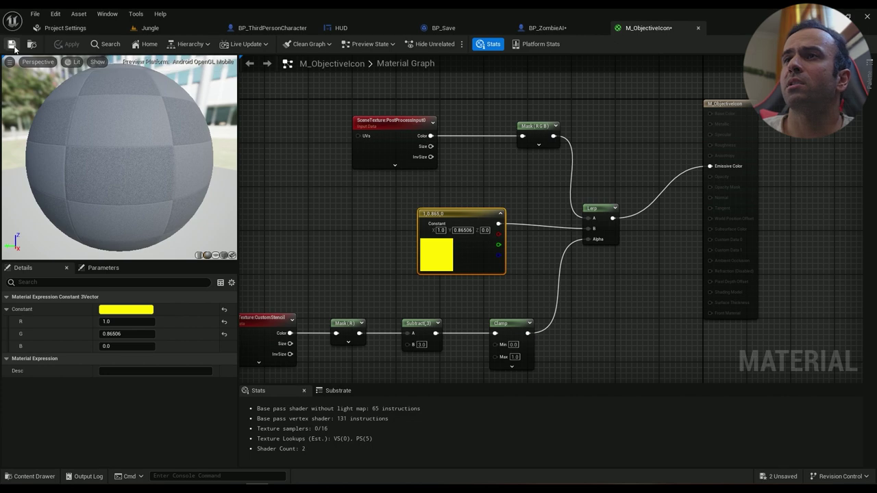
Review the sphere's rendering and transform settings in BP_ZombieAI and save the blueprint.
click(577, 28)
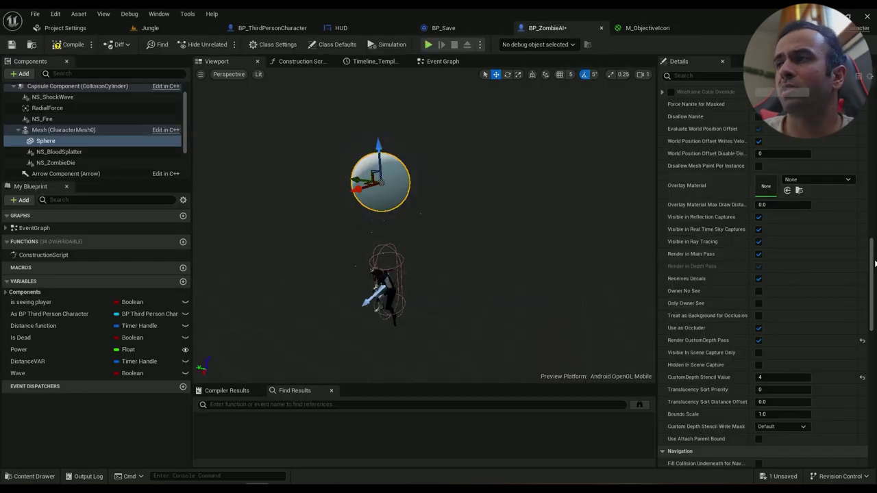
scroll(749, 242, up, 15)
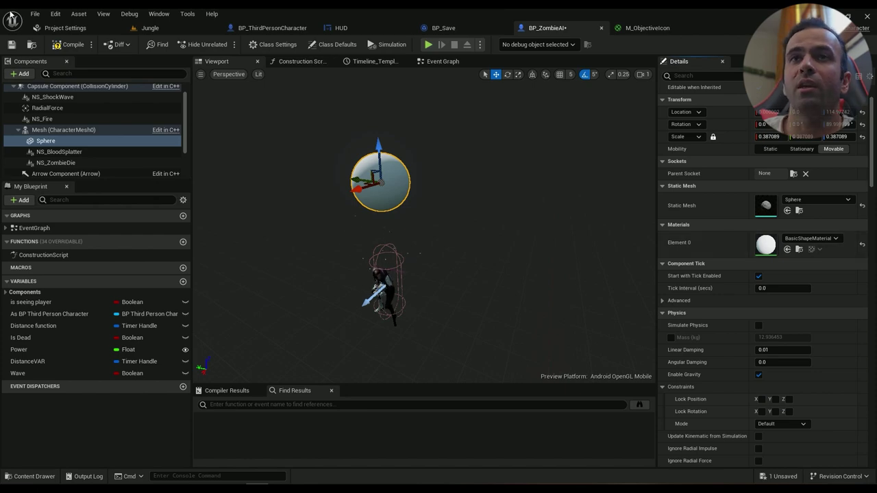
click(12, 46)
click(50, 62)
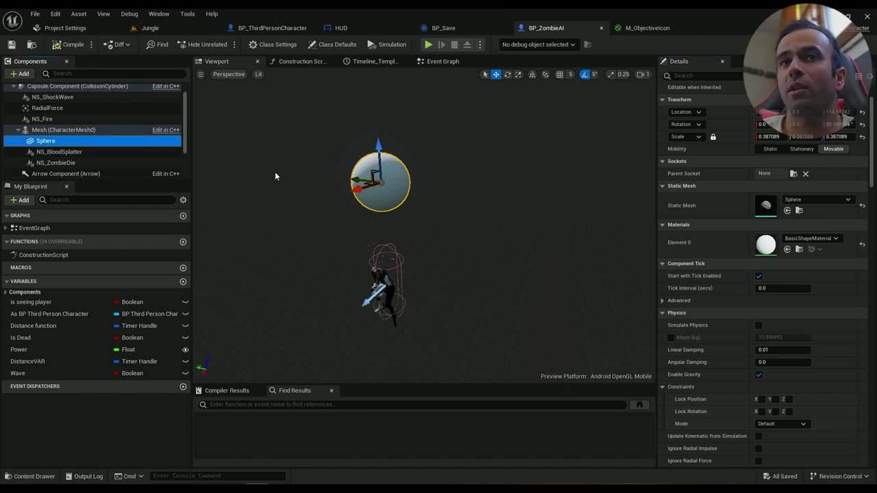
Play-test the Jungle level, running out toward the zombies to check the yellow sphere markers above them, and end the session.
click(150, 28)
click(240, 46)
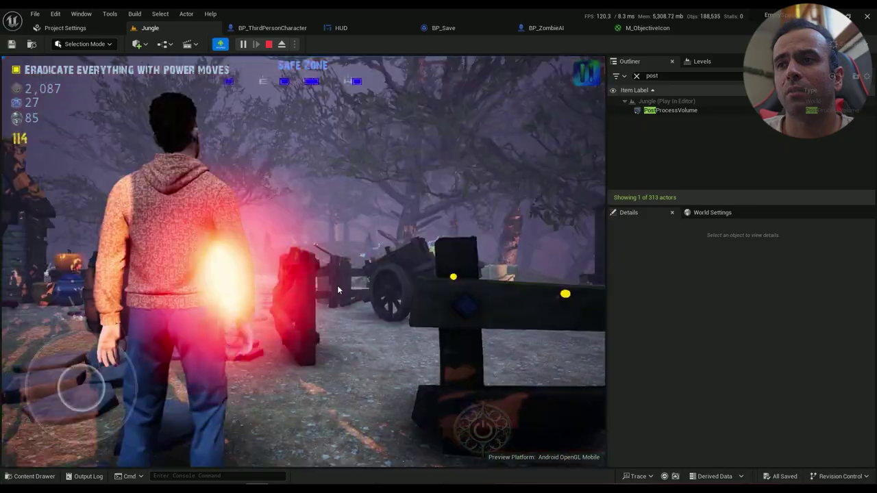
key(w)
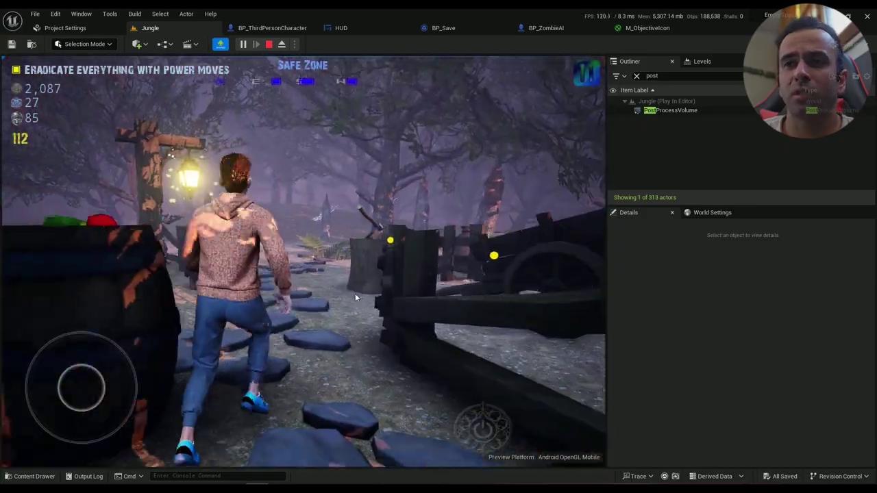
key(d)
drag(355, 294, 331, 289)
key(w)
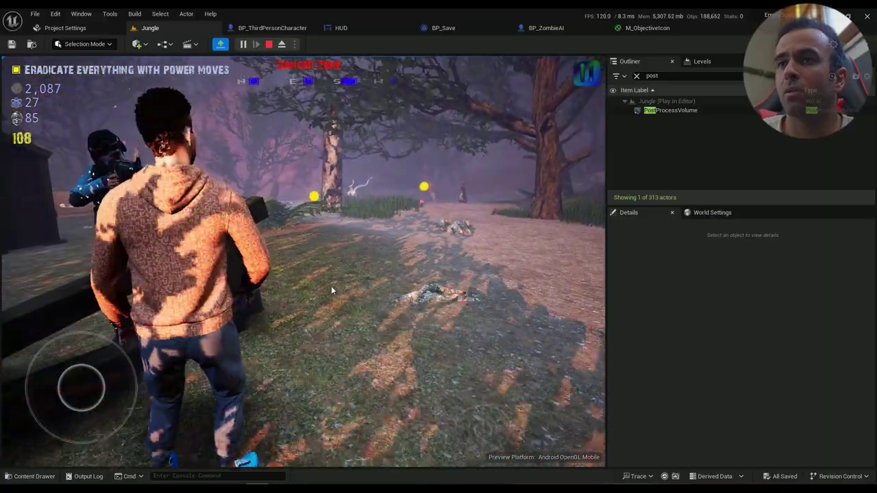
key(w)
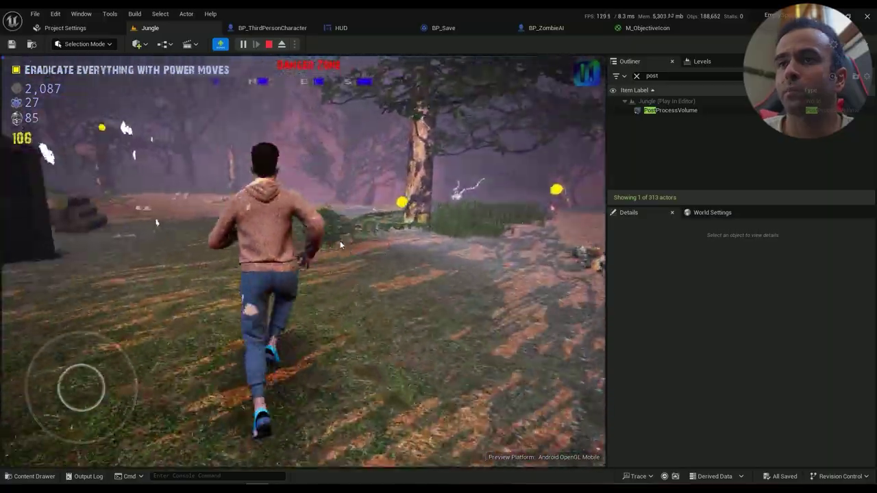
key(w)
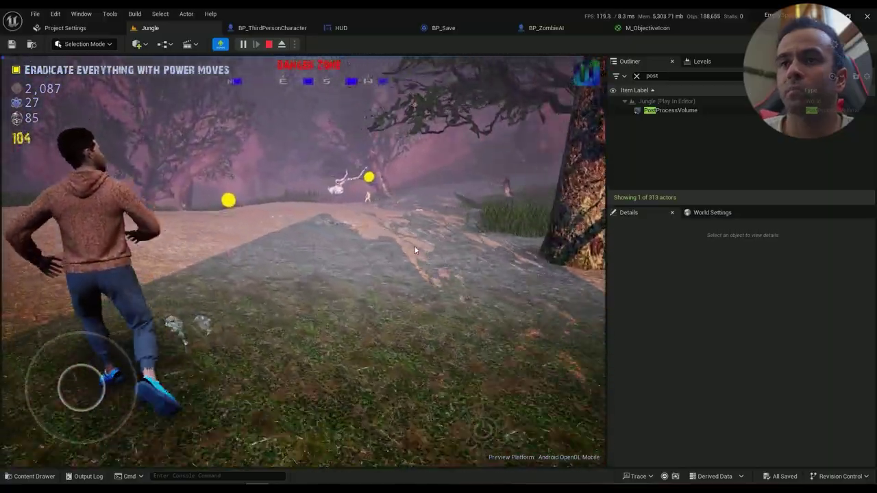
key(w)
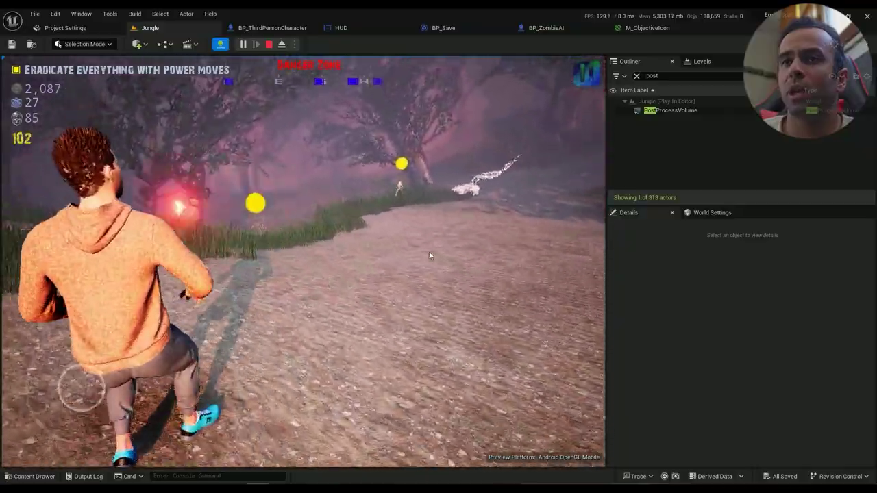
key(w)
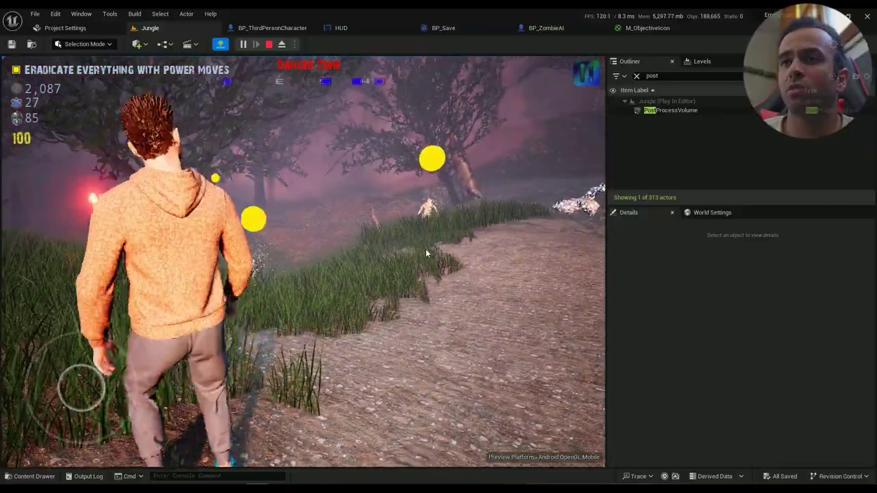
mouse_move(425, 251)
mouse_down()
mouse_move(413, 243)
mouse_move(422, 235)
mouse_up()
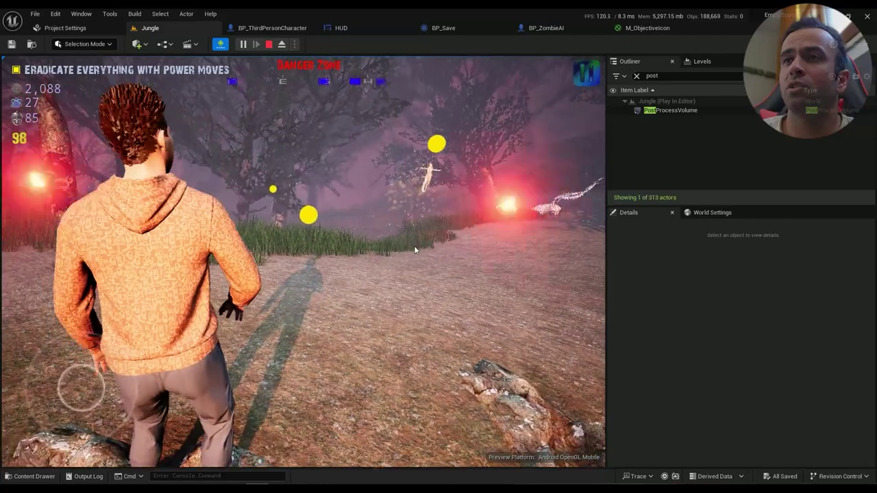
key(Escape)
In BP_ZombieAI, scale the sphere down uniformly to about 0.196 and lower it to a relative Z location of about 76.
click(578, 31)
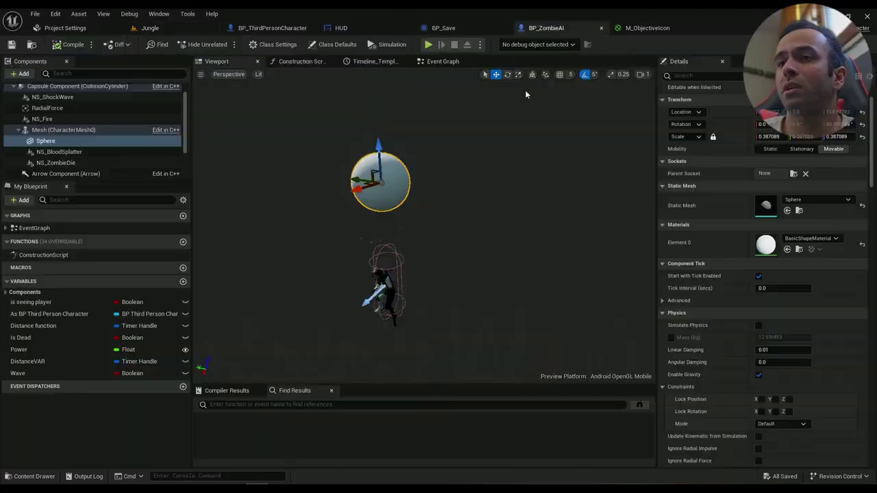
key(r)
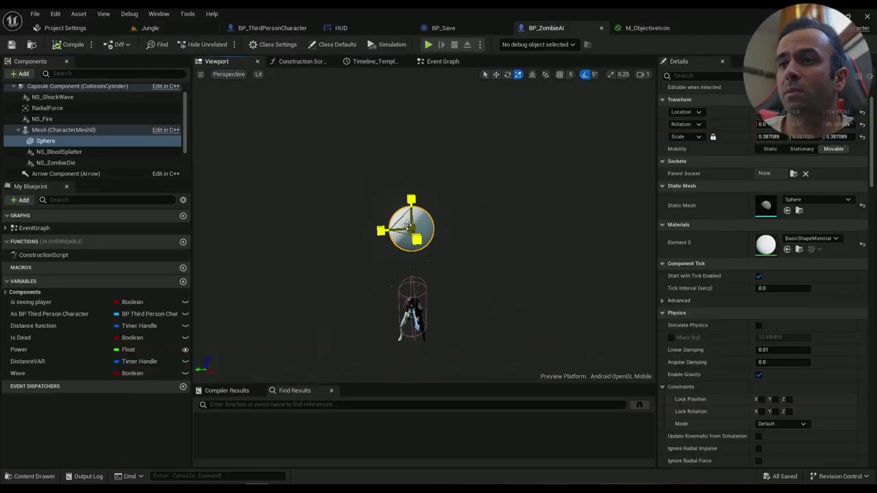
drag(410, 227, 409, 233)
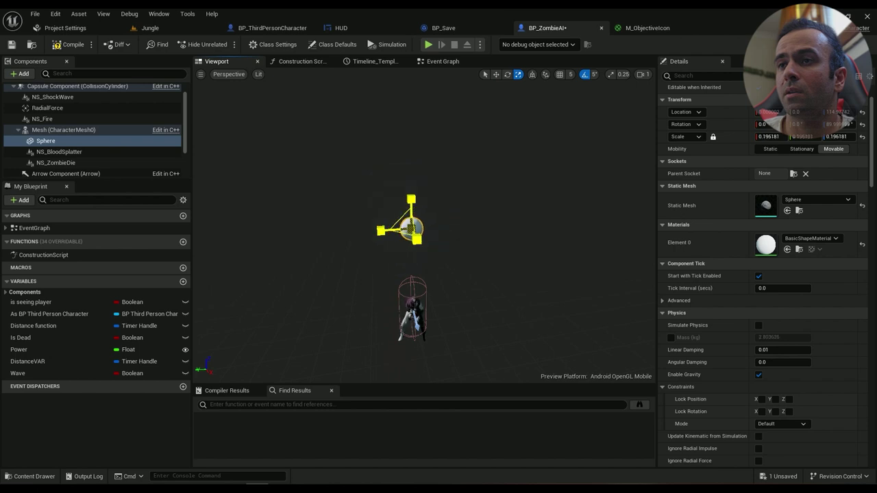
right_drag(411, 232, 411, 273)
key(w)
drag(409, 146, 408, 187)
Shrink the sphere above the zombie uniformly to a scale of about 0.162 and save the blueprint.
key(r)
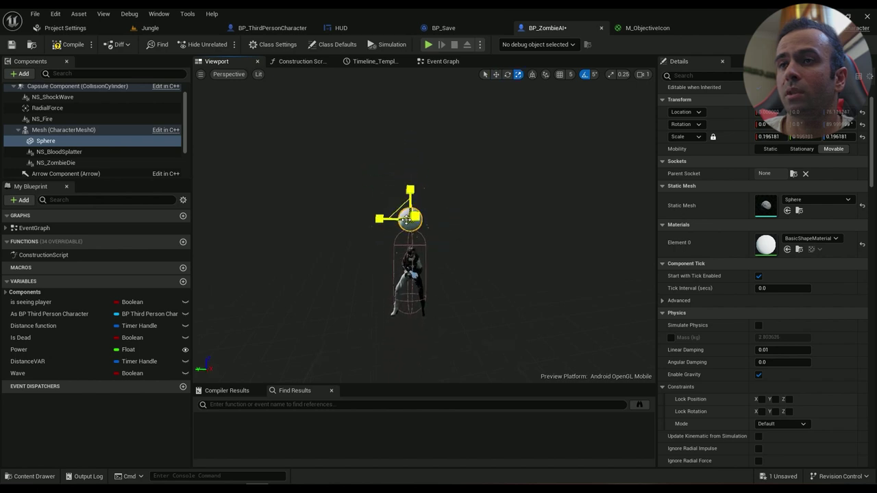
right_drag(406, 220, 422, 230)
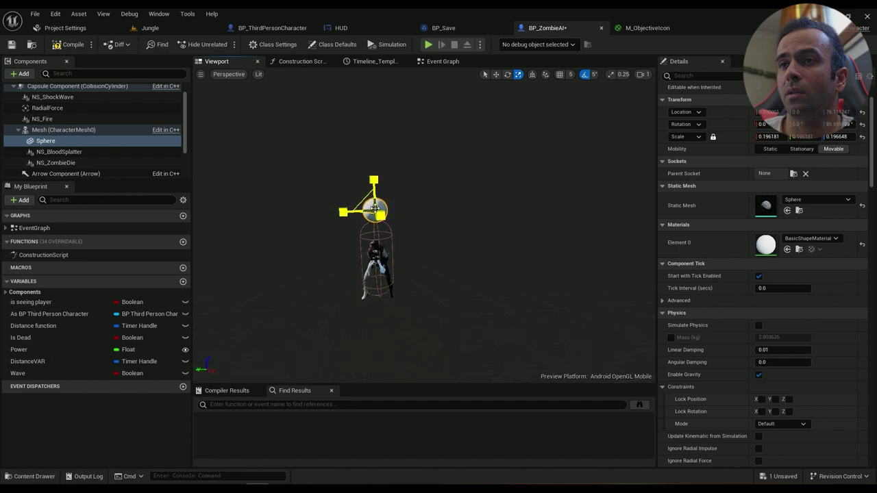
drag(374, 209, 373, 208)
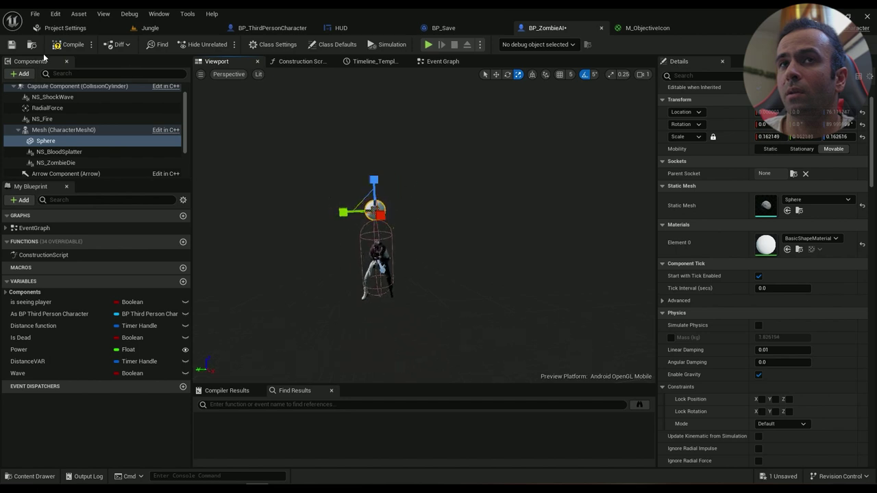
click(11, 45)
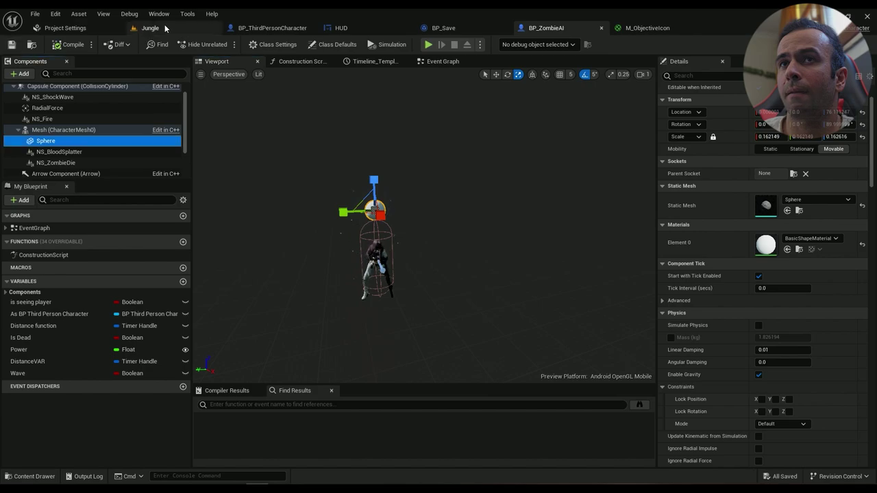
Play the Jungle level again and run around the village and forest to check the smaller enemy markers, ending the session.
click(150, 27)
click(221, 44)
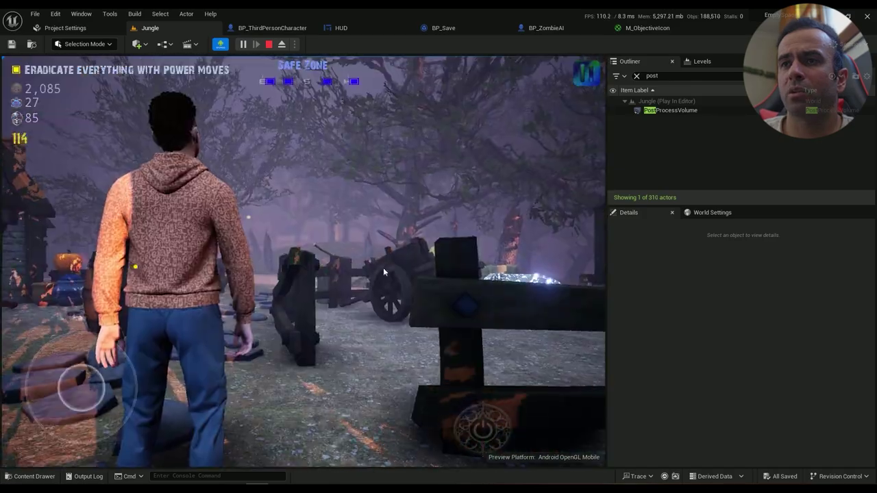
drag(383, 268, 273, 278)
key(w)
key(w)
drag(394, 298, 515, 297)
key(a)
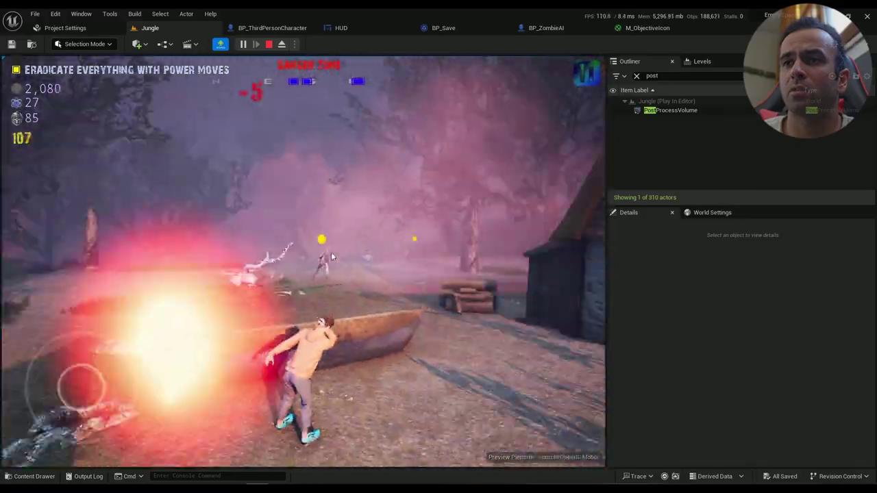
drag(329, 258, 439, 274)
key(w)
drag(338, 261, 223, 267)
drag(380, 267, 470, 260)
key(w)
mouse_move(234, 260)
mouse_down()
mouse_move(344, 255)
mouse_move(232, 258)
mouse_up()
key(w)
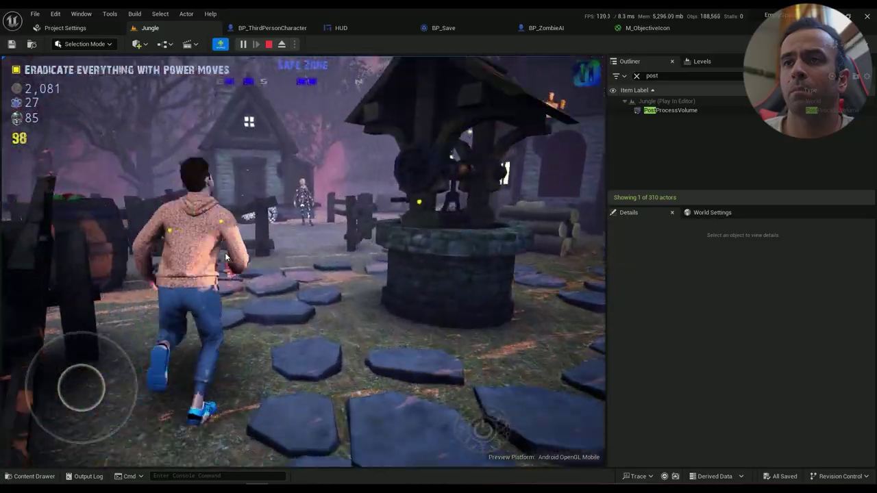
key(w)
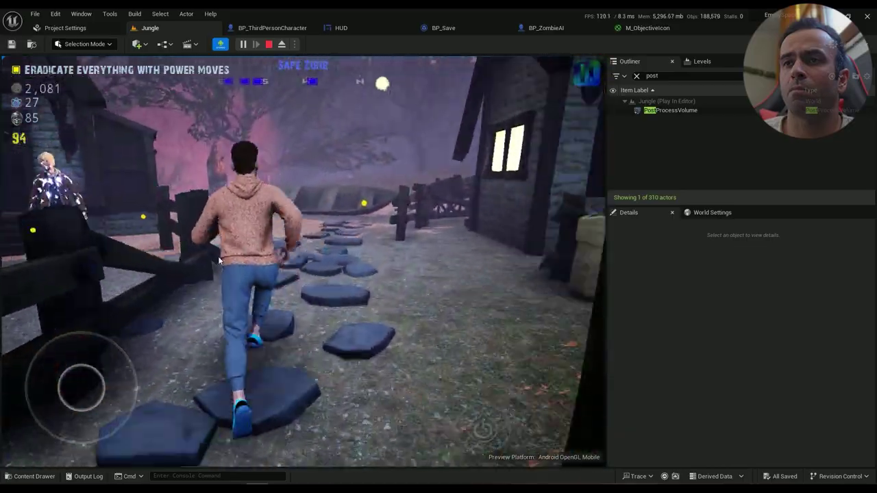
drag(220, 260, 148, 261)
drag(341, 252, 246, 252)
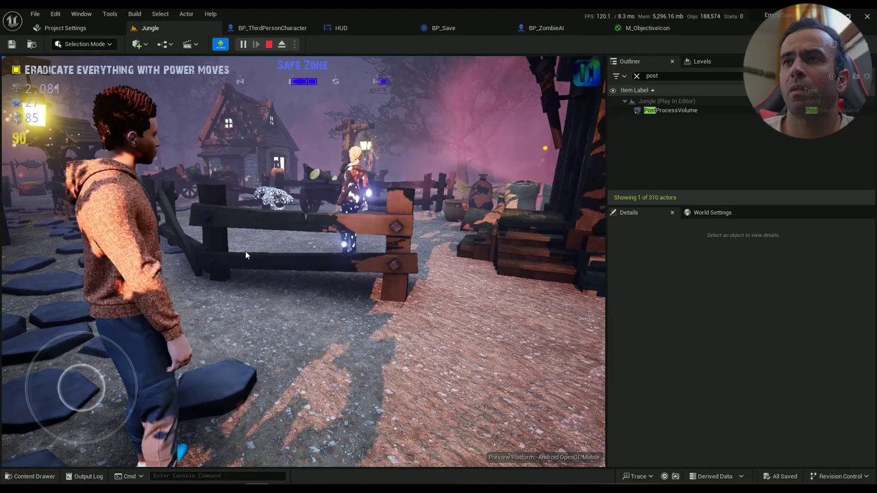
key(Escape)
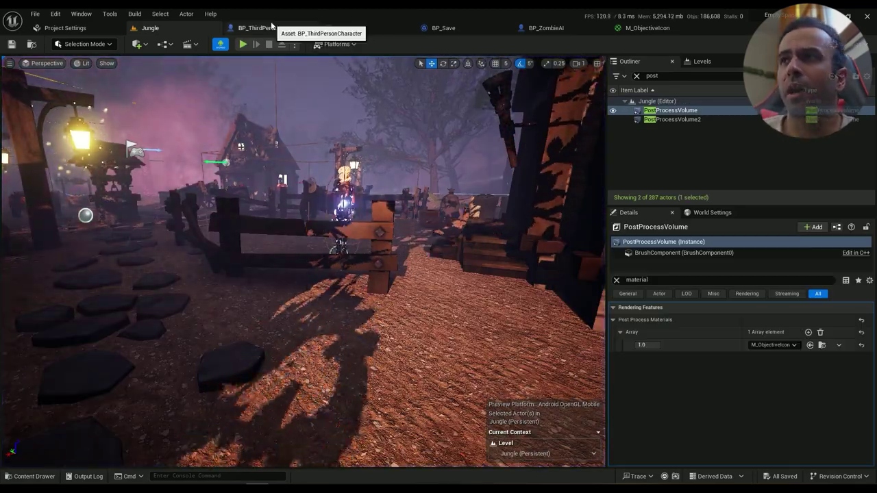
Move the yellow constant node in M_ObjectiveIcon farther away from the Lerp node.
click(647, 27)
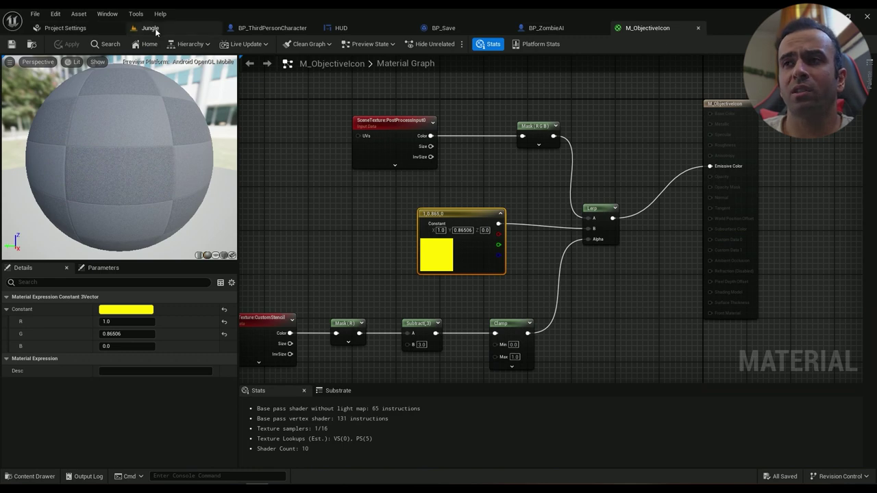
drag(457, 250, 398, 252)
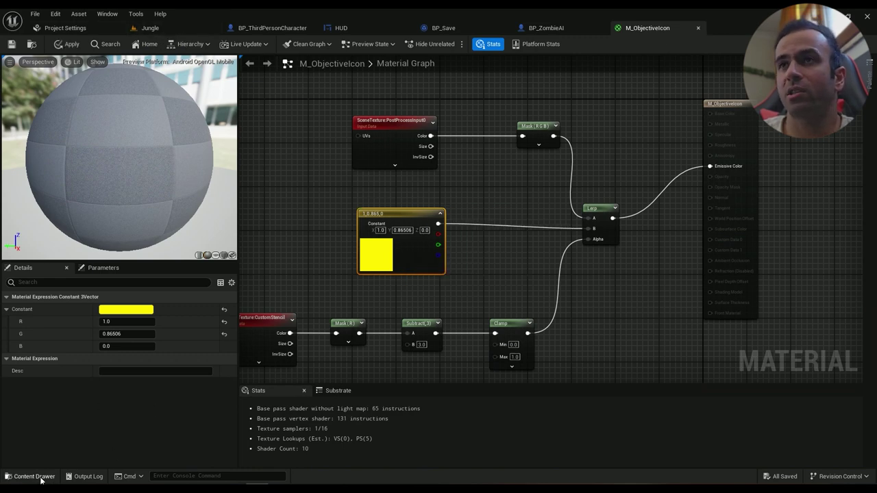
Hide the Pause group in the HUD widget's designer and examine the ObjectiveIcon image and its M_Compass_Inst brush.
click(342, 27)
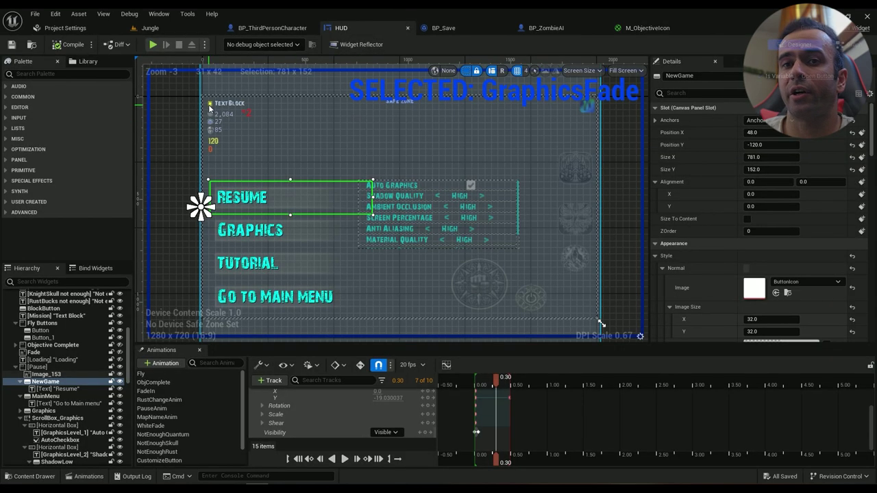
click(120, 368)
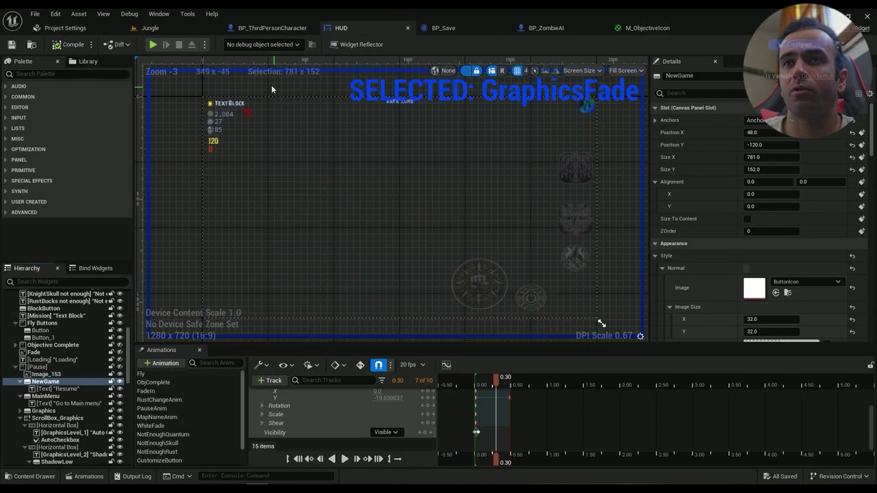
click(226, 104)
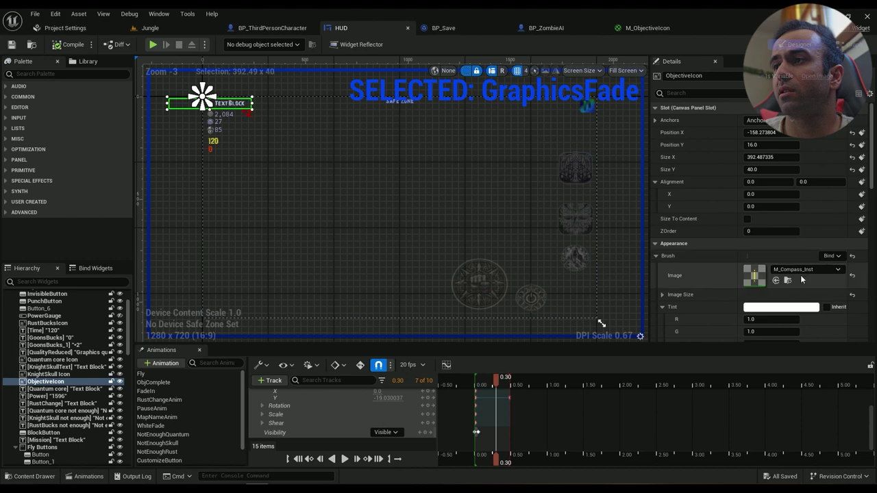
scroll(173, 106, up, 5)
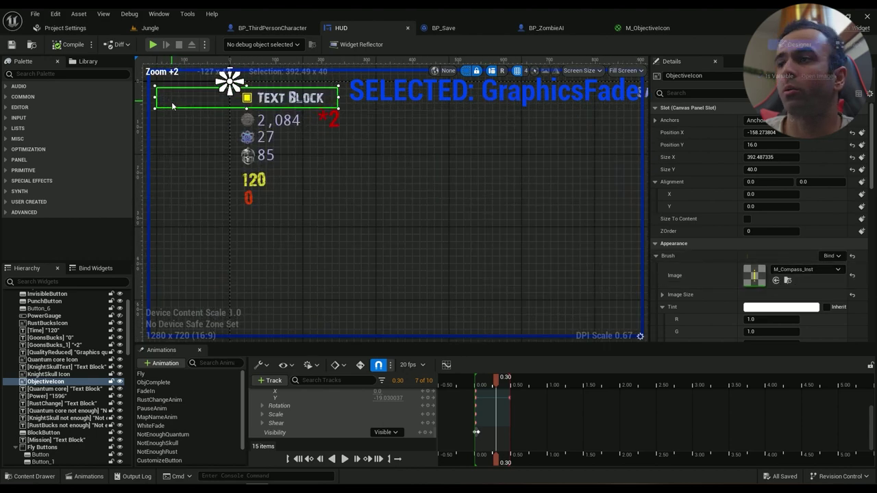
scroll(207, 156, down, 5)
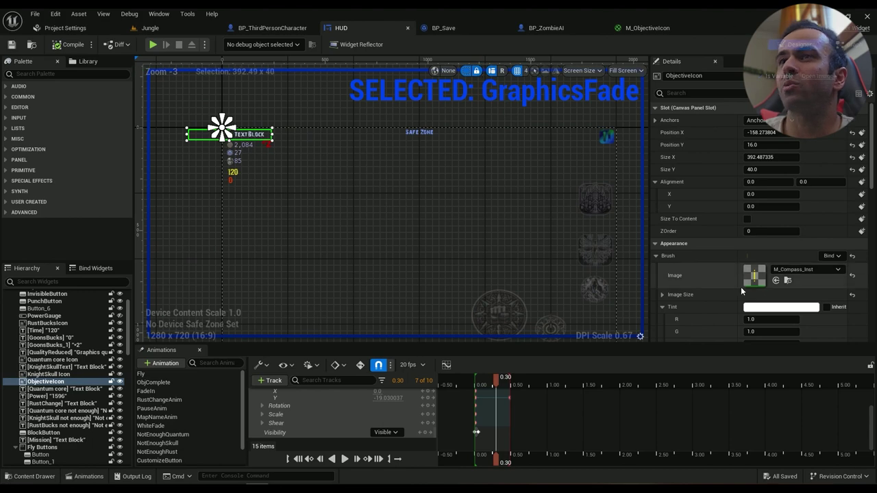
Line up the yellow constant node in M_ObjectiveIcon beneath the SceneTexture:PostProcessInput0 node.
click(634, 29)
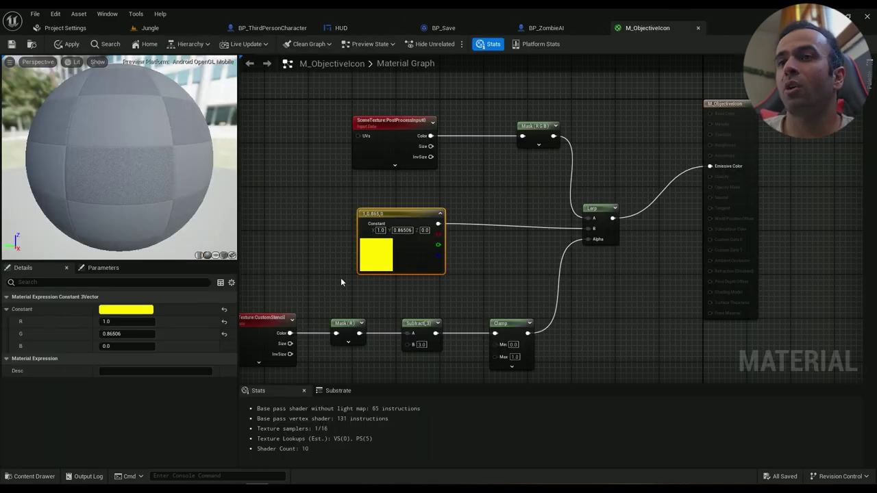
drag(417, 231, 411, 231)
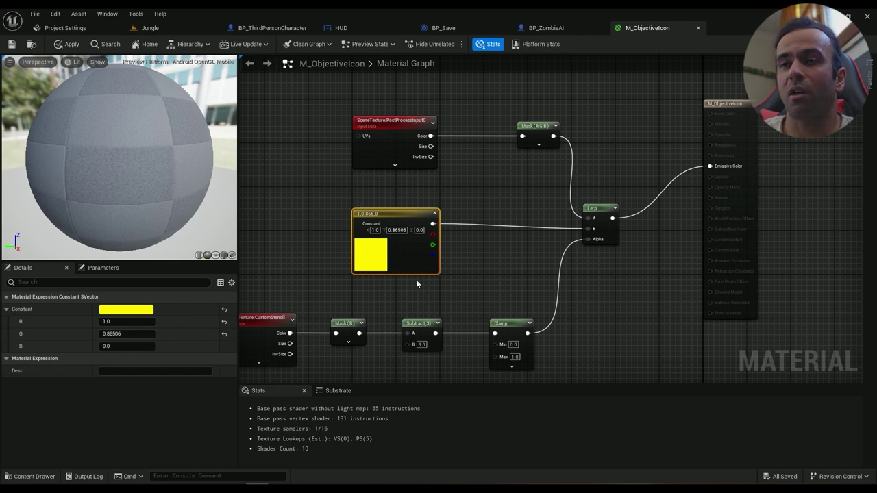
right_click(389, 216)
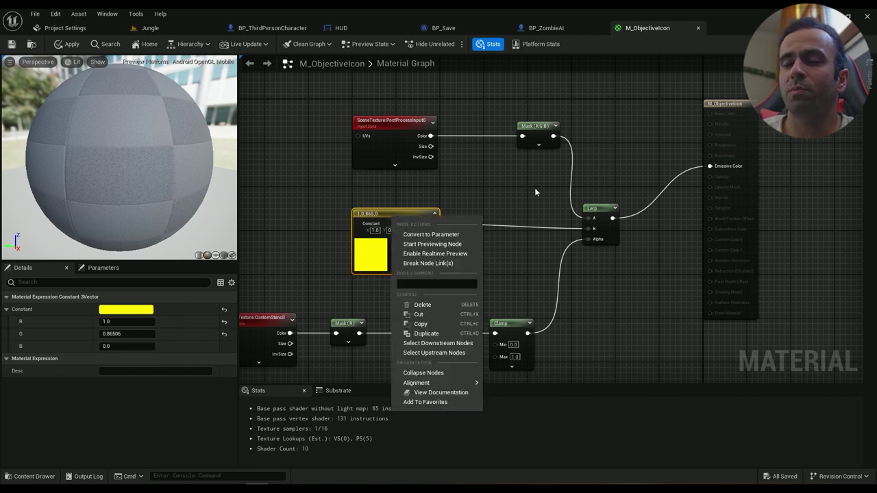
click(517, 231)
Create a Material Parameter Collection named MC_ObjectivesColor in the StarterContent Materials folder.
click(34, 476)
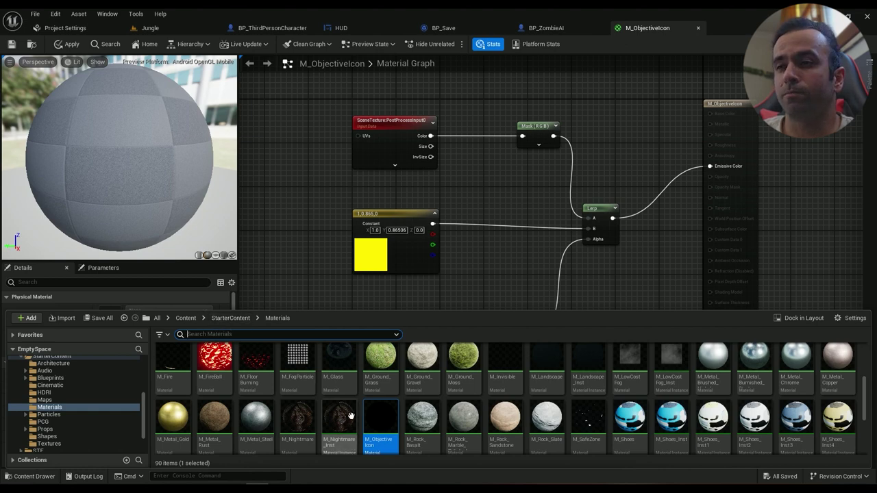
scroll(398, 407, down, 3)
right_click(410, 402)
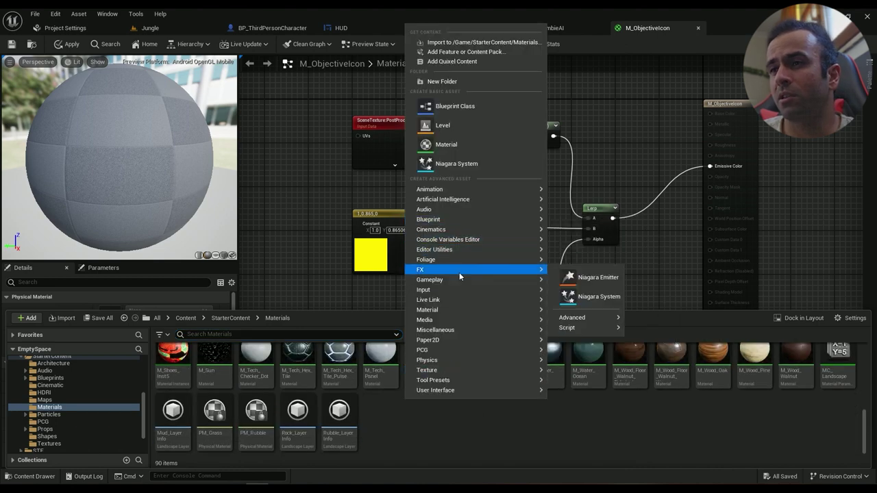
mouse_move(444, 310)
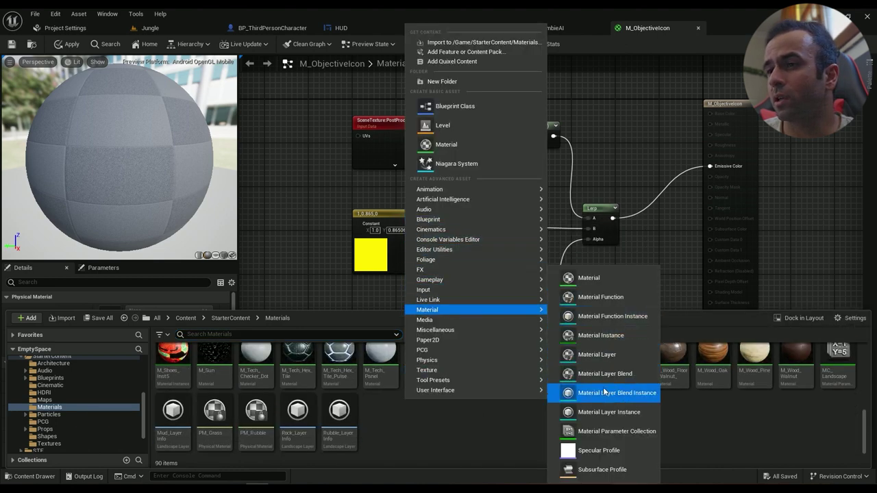
click(599, 432)
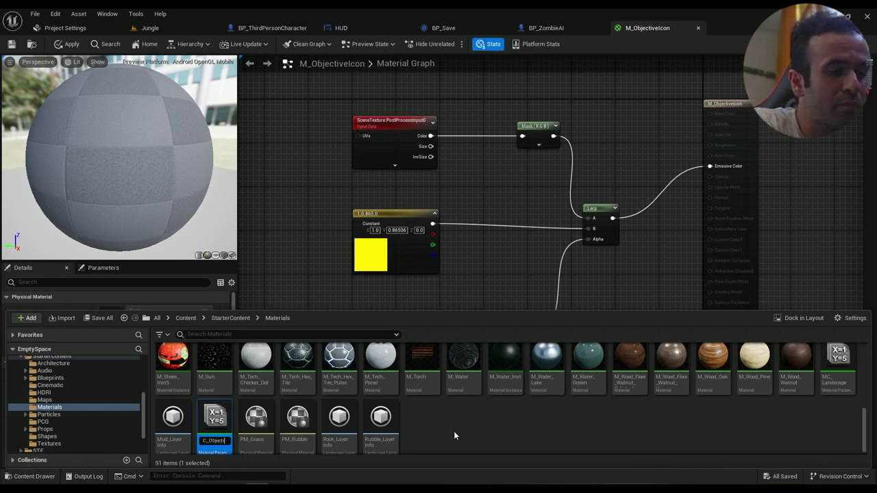
key(Return)
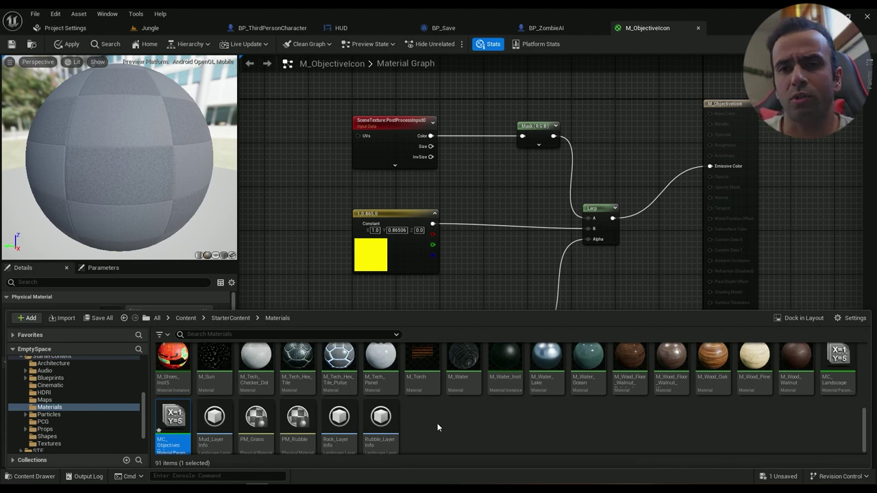
Open MC_ObjectivesColor and add a vector parameter with a yellow default value.
double_click(176, 421)
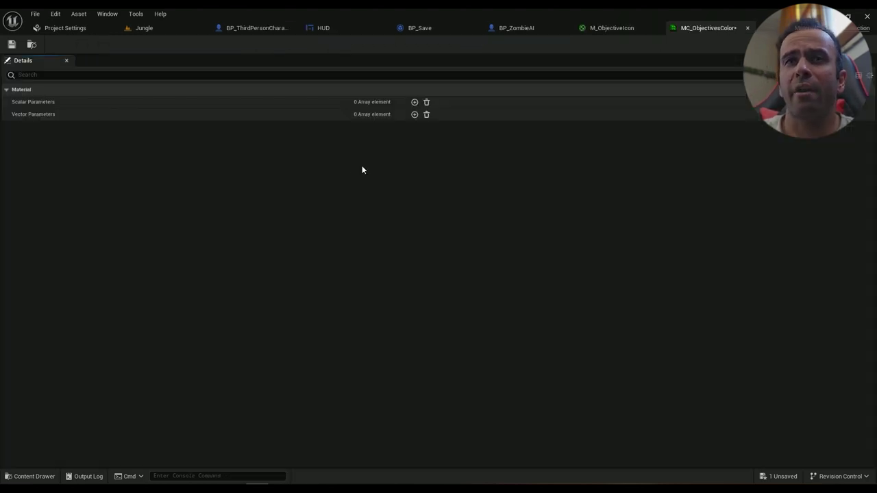
click(415, 115)
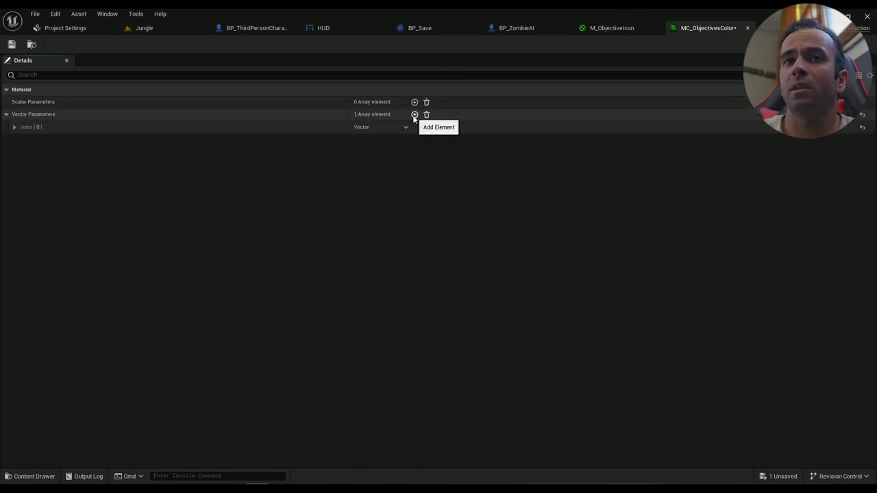
click(15, 127)
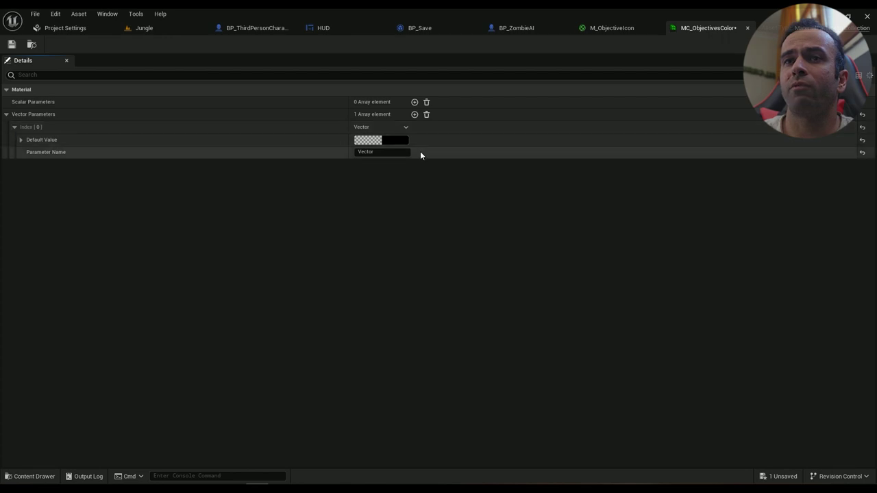
click(396, 139)
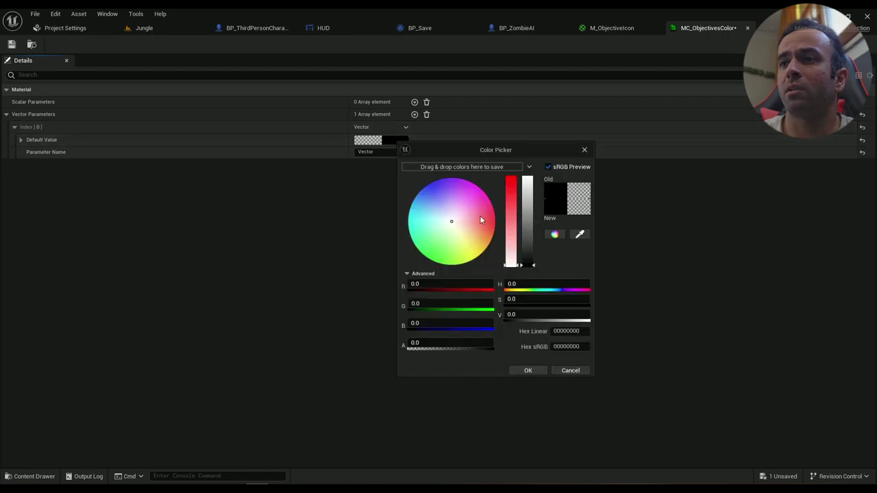
drag(480, 220, 485, 249)
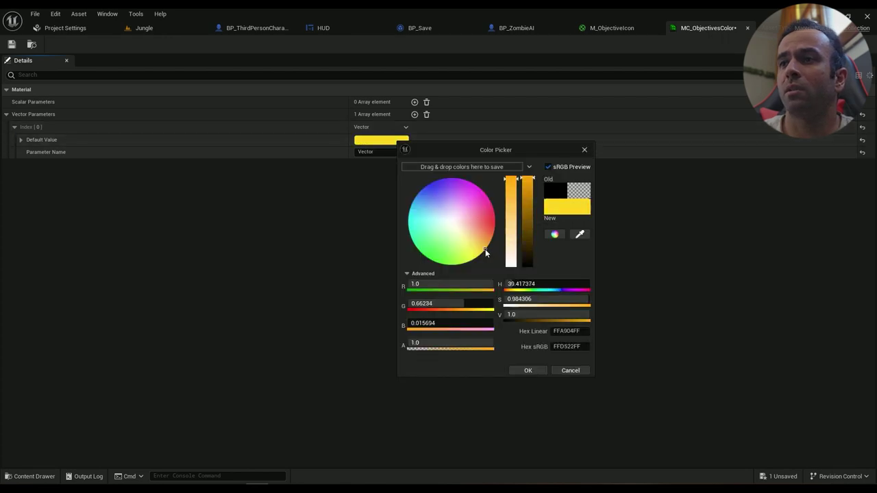
click(537, 371)
Name the vector parameter Color and save the MC_ObjectivesColor collection.
click(387, 152)
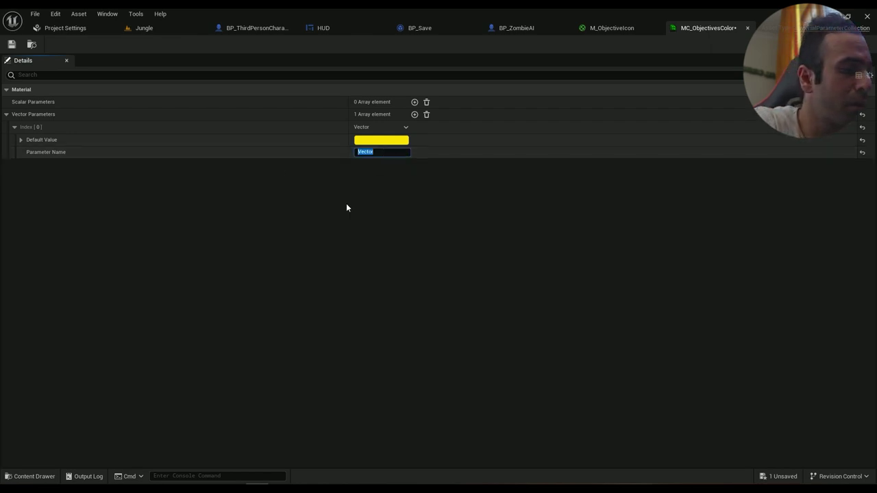
text(Color)
key(Return)
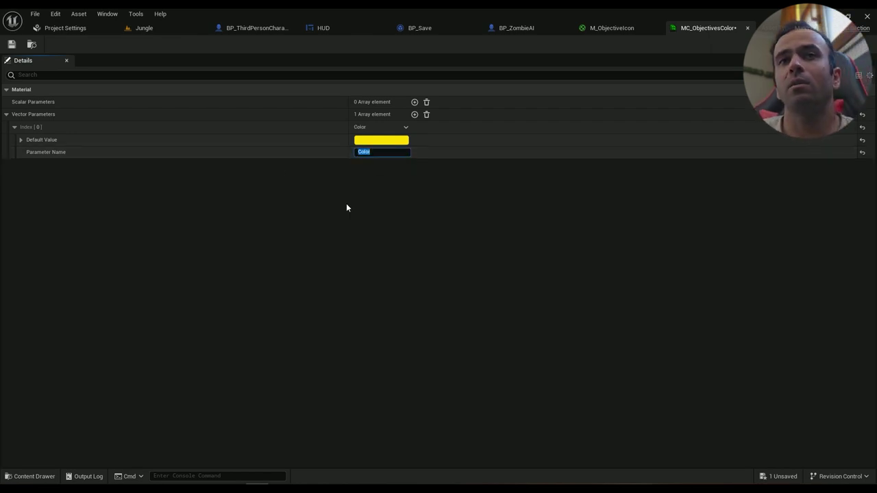
click(12, 43)
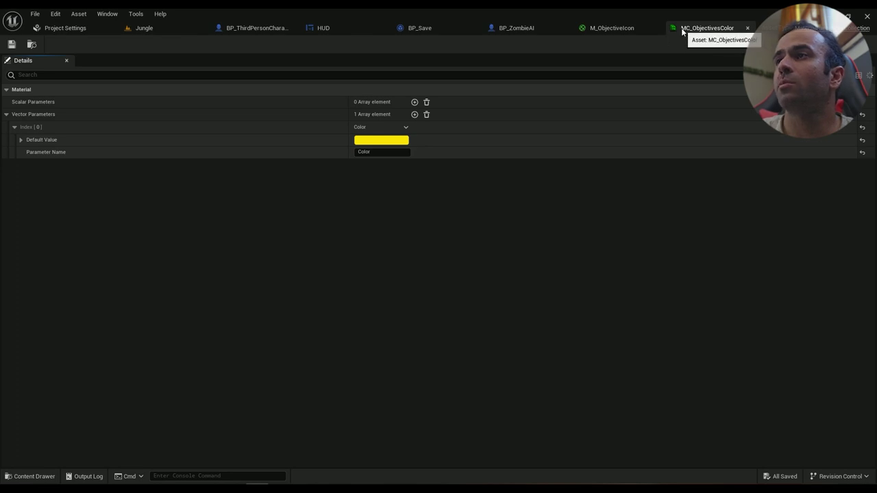
In M_ObjectiveIcon, replace the yellow constant with an MC_ObjectivesColor collection node connected to the Lerp's B input.
click(642, 31)
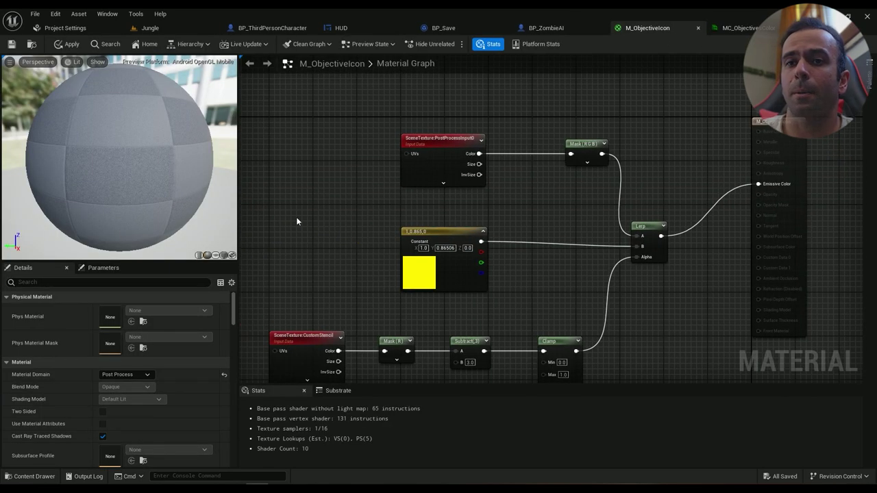
right_click(296, 216)
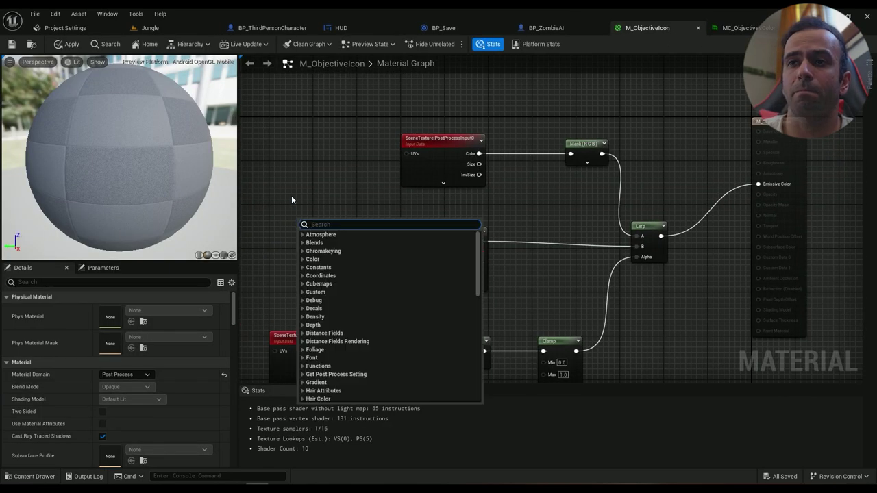
click(29, 476)
drag(180, 425, 307, 205)
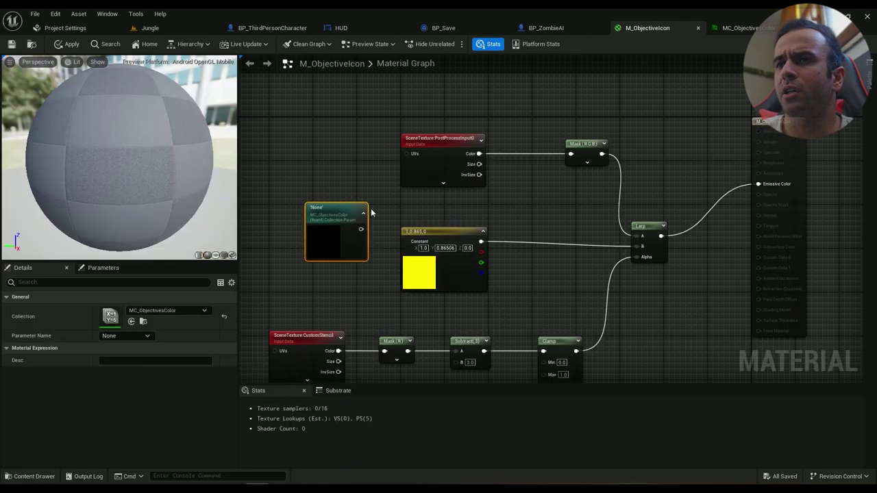
drag(361, 231, 637, 247)
click(411, 288)
key(Delete)
Set the MC_ObjectivesColor node's parameter name to Color, reposition the node and try to apply the material.
click(348, 231)
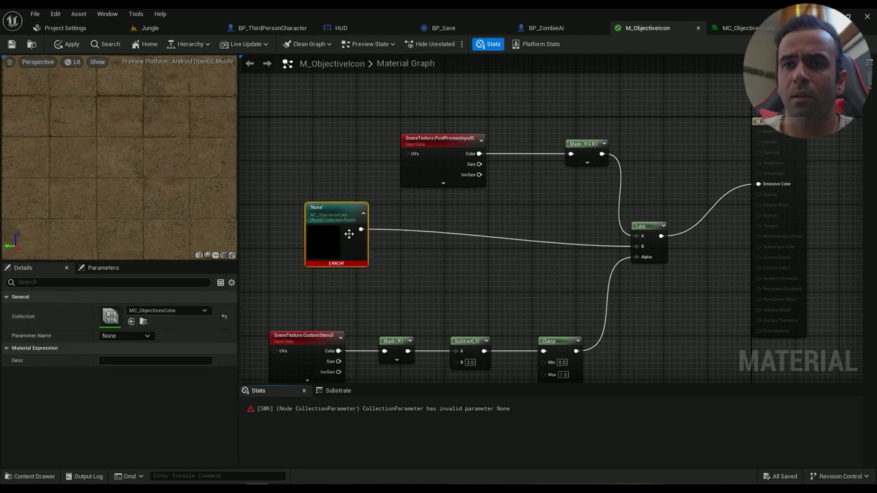
drag(336, 245, 323, 257)
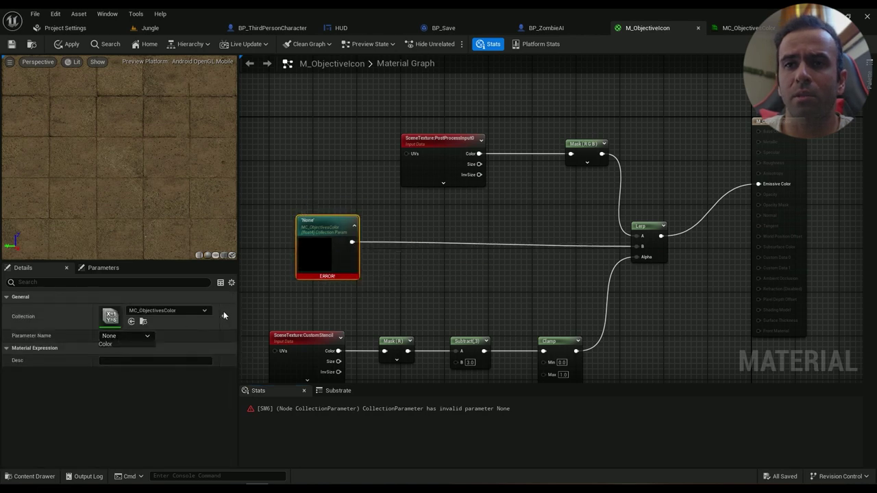
click(136, 347)
click(136, 336)
click(130, 344)
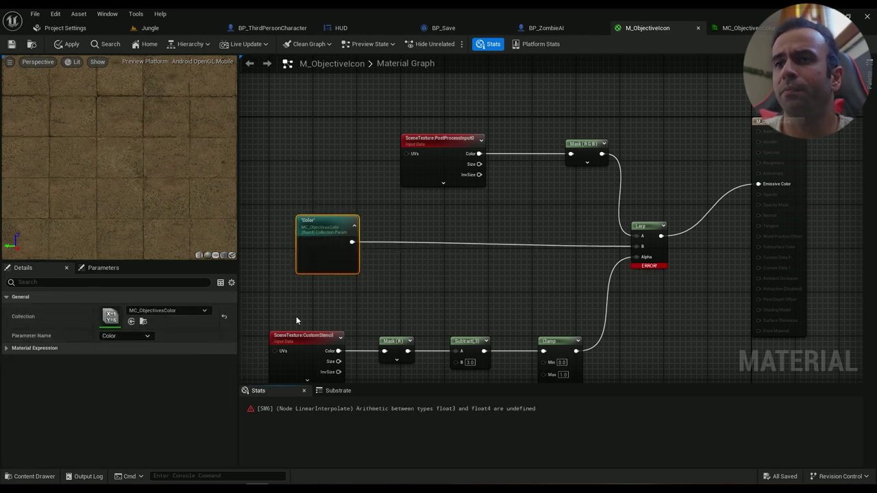
drag(334, 244, 367, 255)
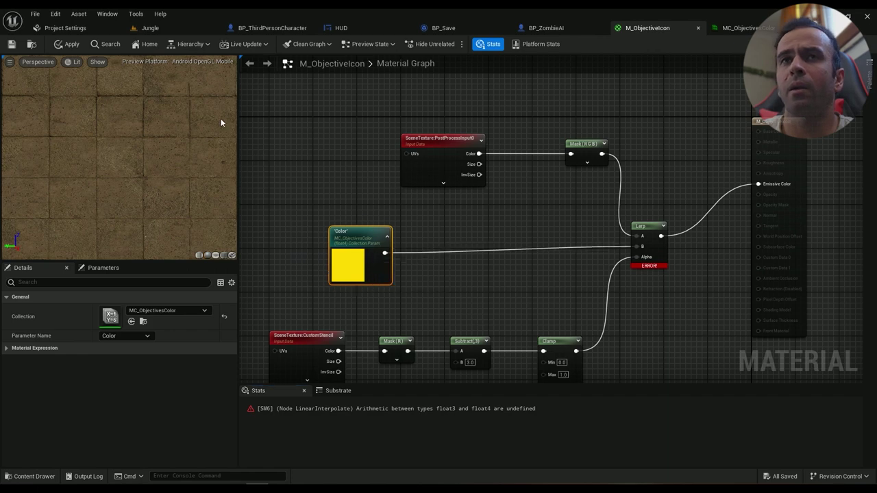
click(67, 44)
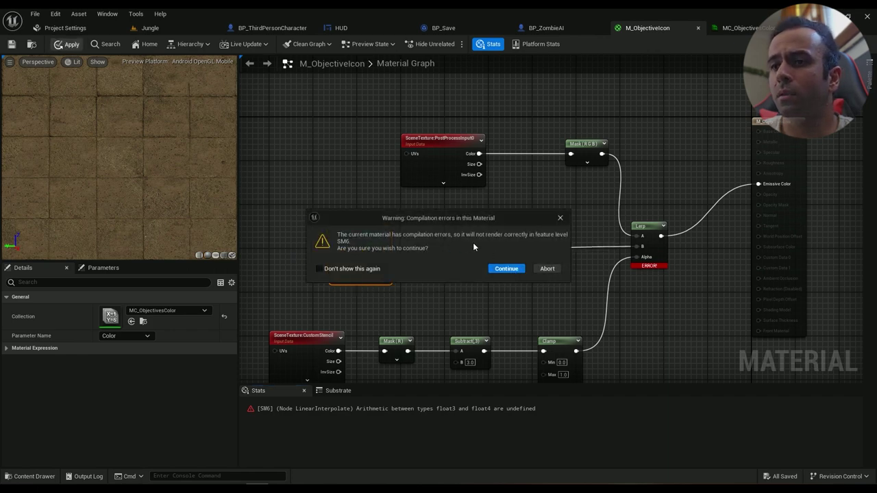
click(547, 269)
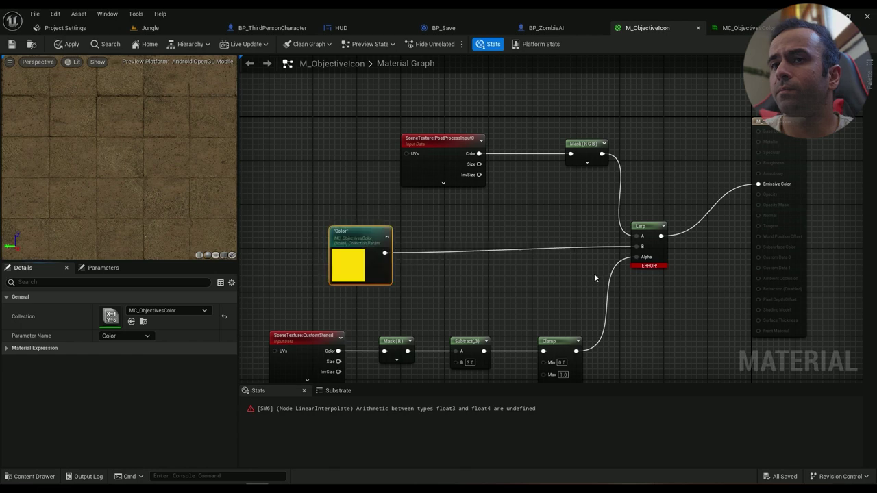
Insert a ComponentMask with the R, G and B channels enabled between the Color node and the Lerp's B input.
drag(386, 254, 444, 254)
click(123, 338)
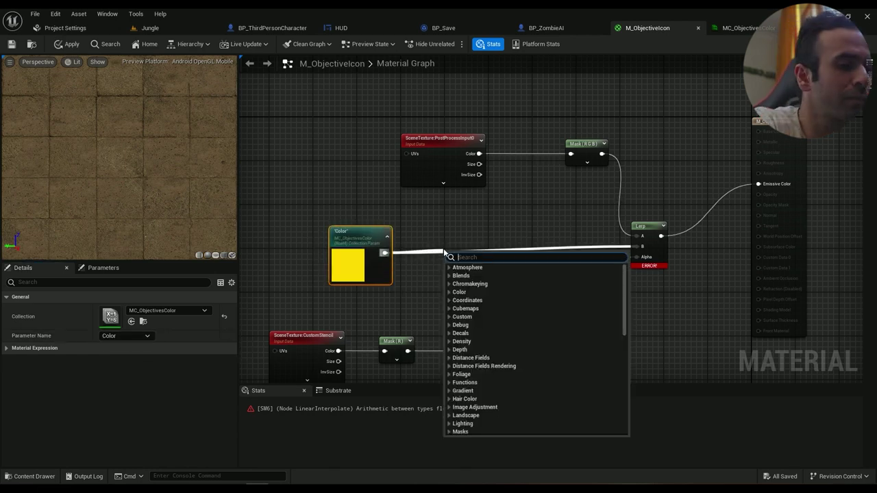
text(mask)
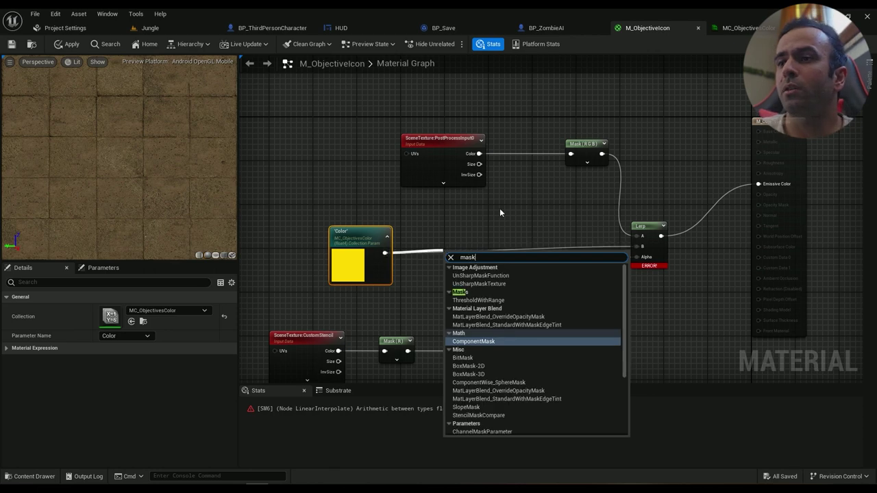
click(479, 342)
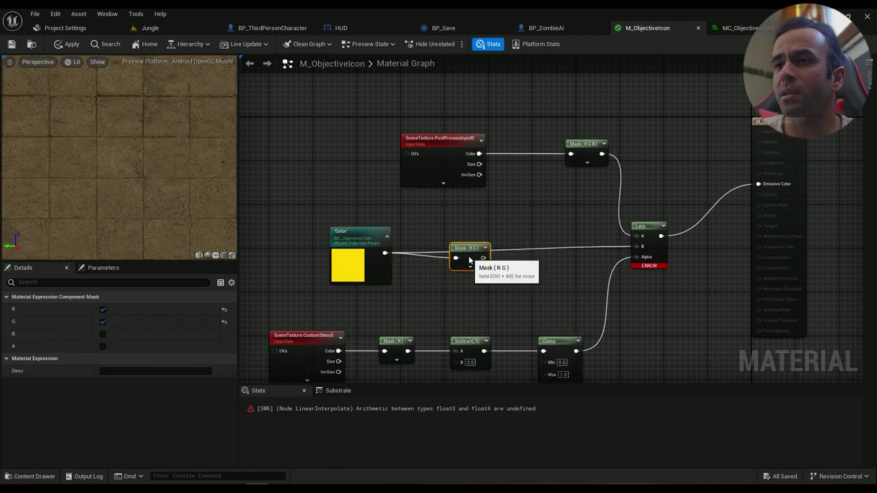
drag(490, 259, 636, 247)
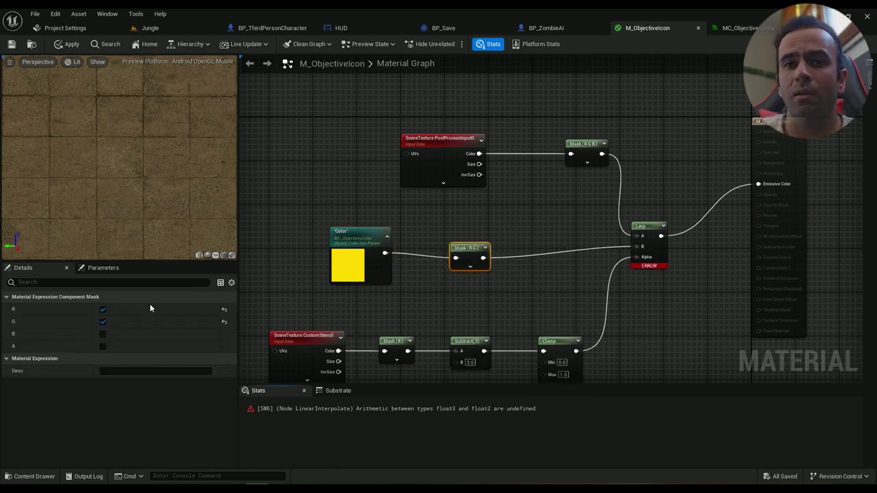
click(103, 334)
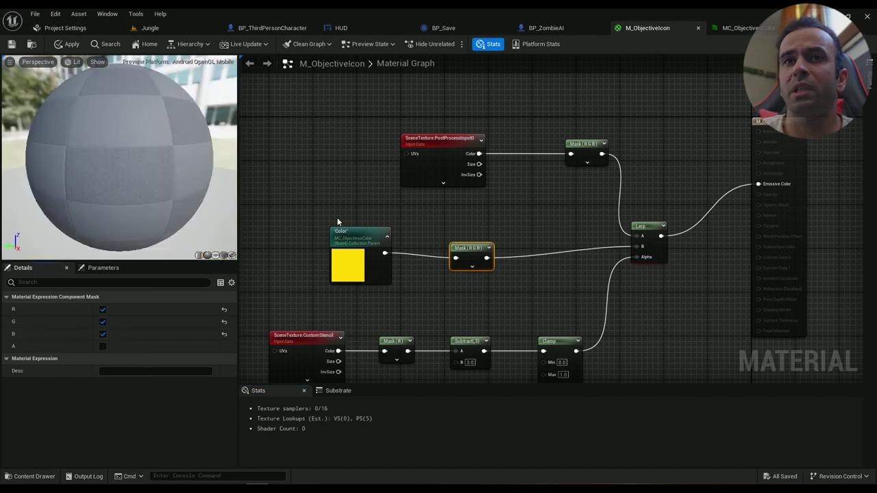
Apply the changes to the M_ObjectiveIcon material and save it.
click(63, 46)
key(ctrl+s)
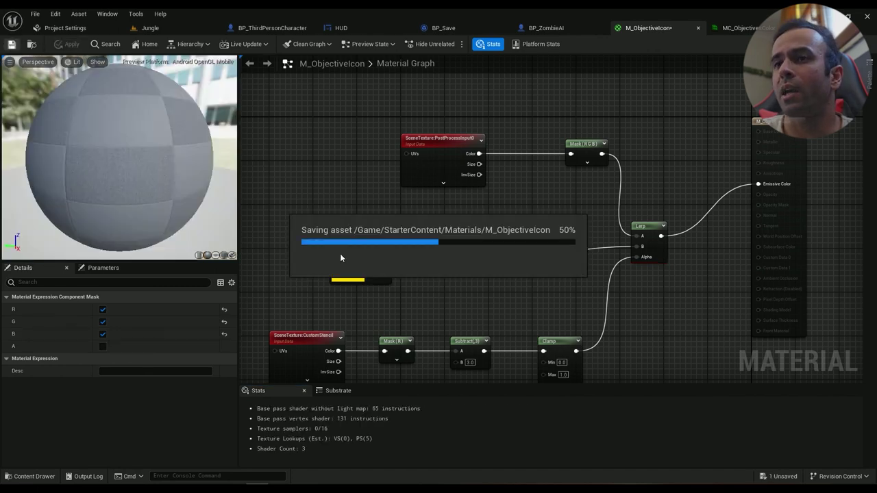
drag(363, 270, 356, 275)
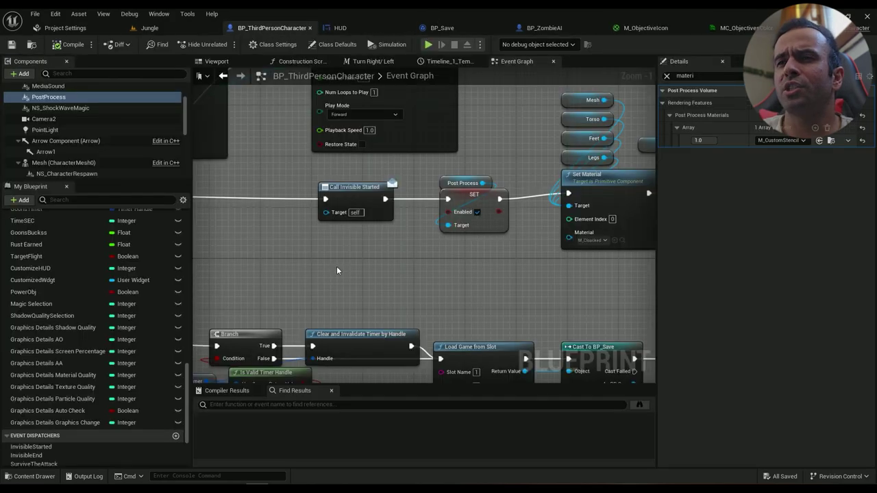
Look through the BP_ThirdPersonCharacter event graph for the objective selection logic and follow the Power Objective call to its custom event.
scroll(335, 298, down, 9)
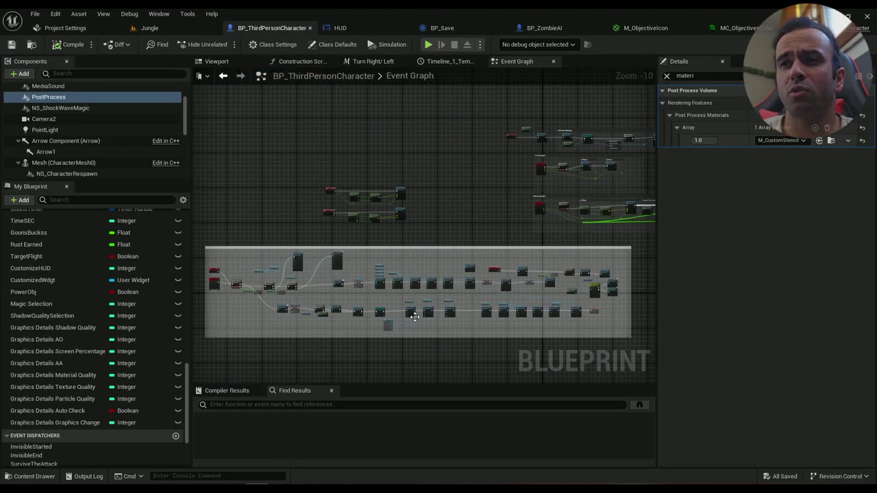
right_drag(381, 346, 432, 72)
scroll(461, 222, up, 1)
right_drag(281, 165, 294, 163)
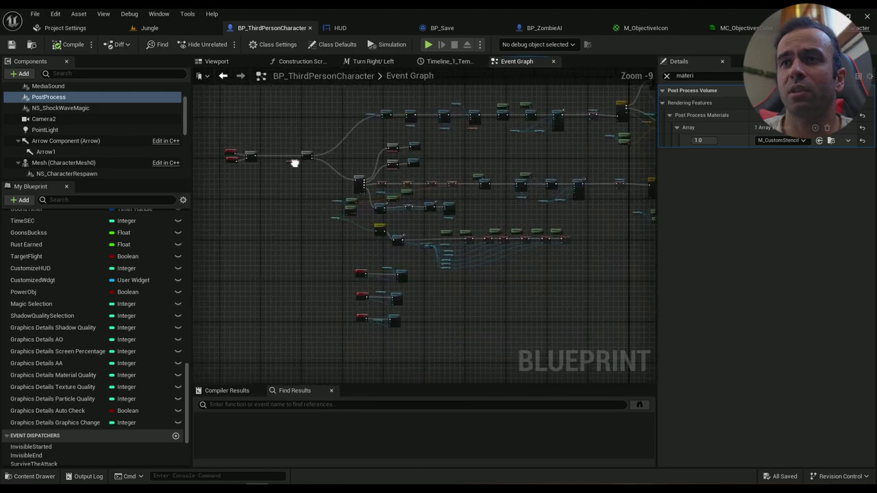
scroll(295, 163, up, 6)
scroll(384, 248, down, 9)
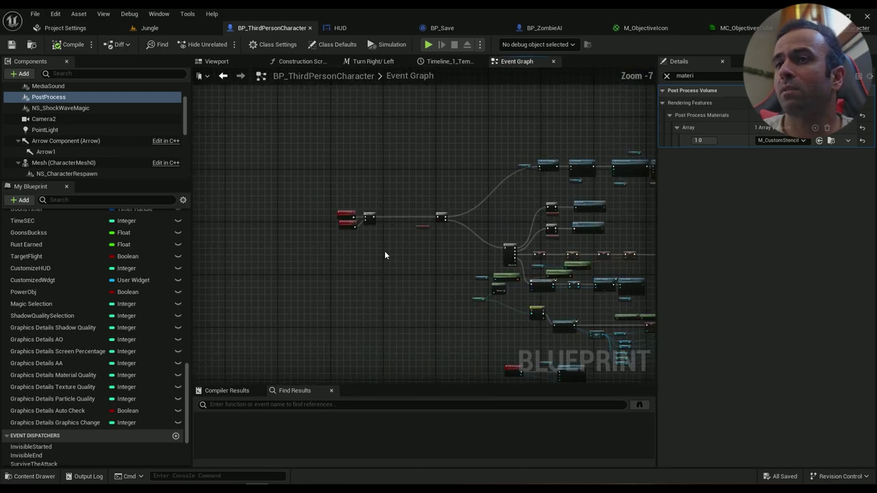
right_drag(443, 233, 346, 79)
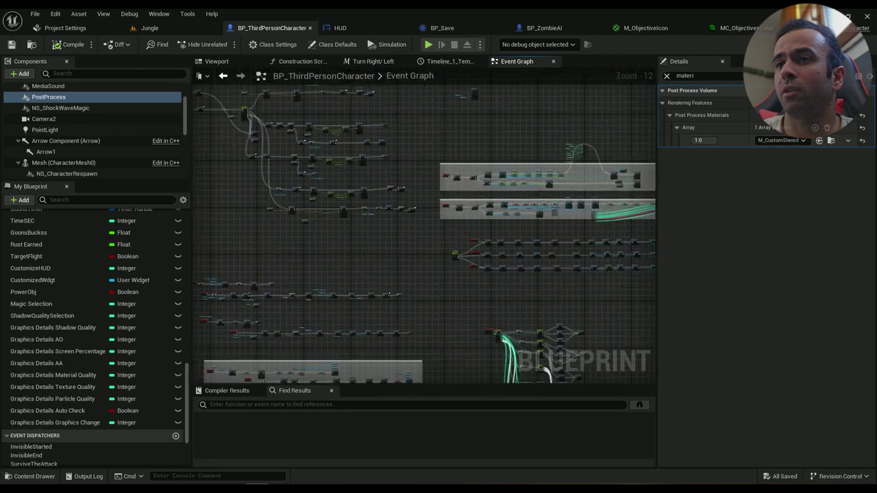
right_drag(544, 372, 274, 221)
right_drag(241, 164, 614, 399)
scroll(415, 217, up, 7)
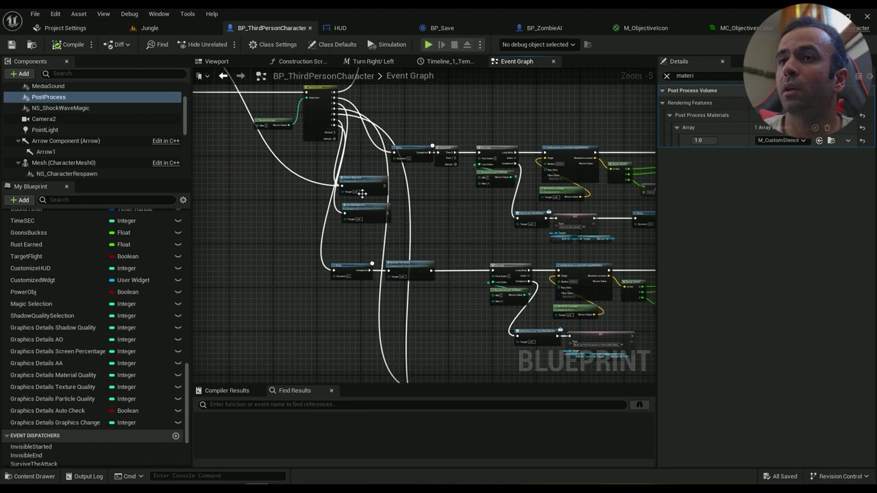
double_click(365, 183)
scroll(505, 224, up, 3)
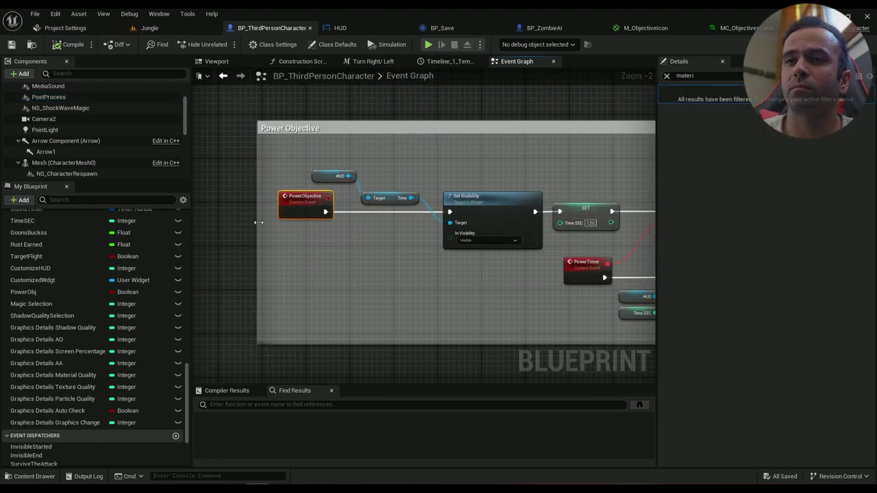
Widen the Power Objective comment box to the left and move the PowerObjective event left to make room for a node.
drag(256, 223, 178, 230)
right_drag(314, 208, 432, 220)
drag(432, 218, 227, 236)
right_drag(341, 243, 364, 203)
Add a Set Vector Parameter Value node for material parameter collections below the PowerObjective execution wire.
right_click(364, 203)
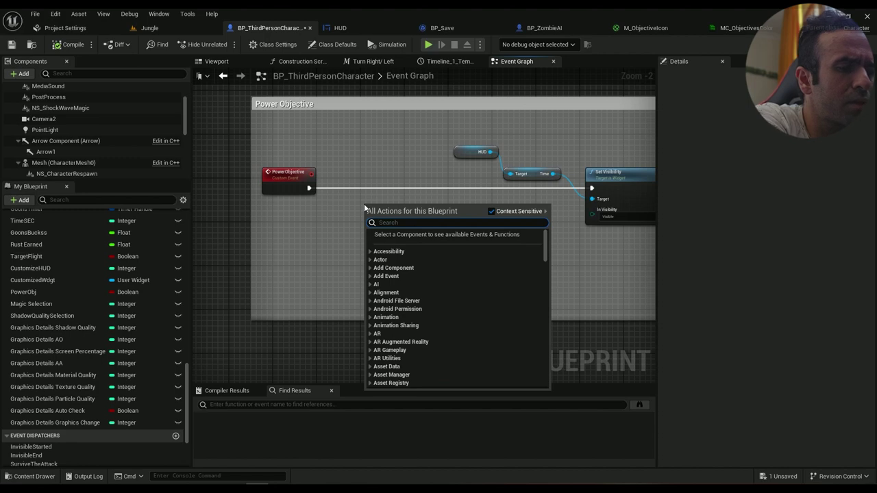
text(set vector)
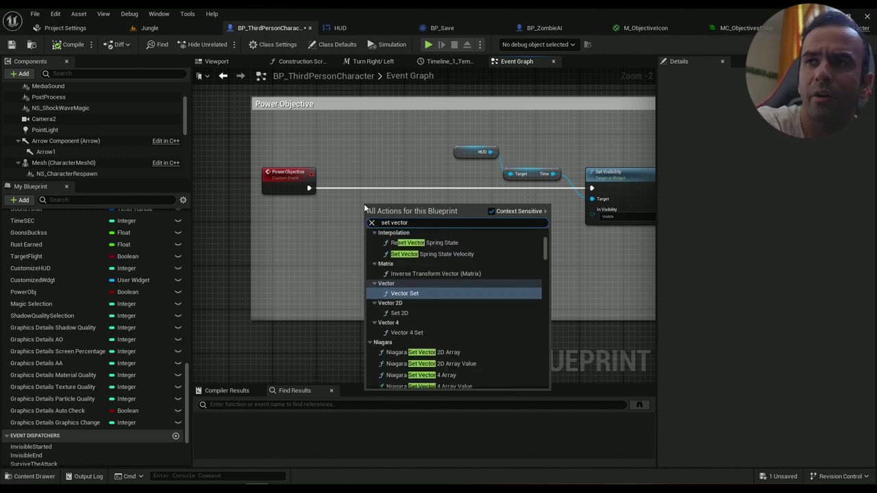
text( para)
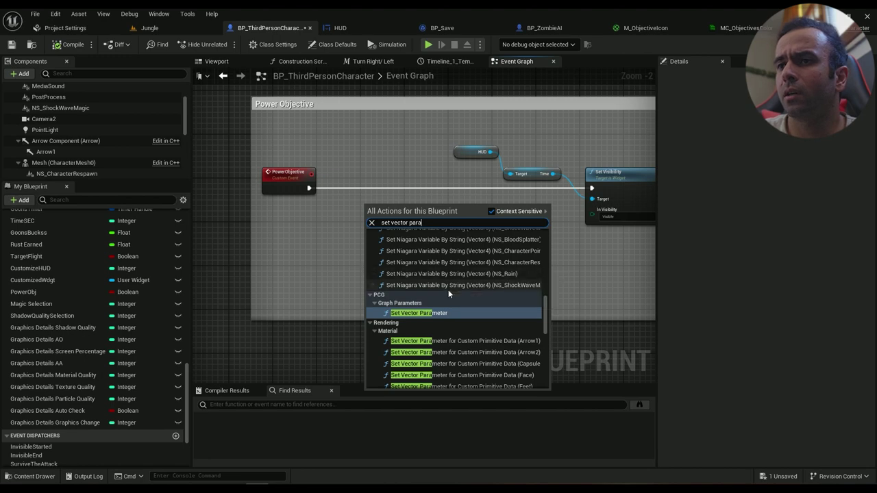
drag(546, 311, 542, 361)
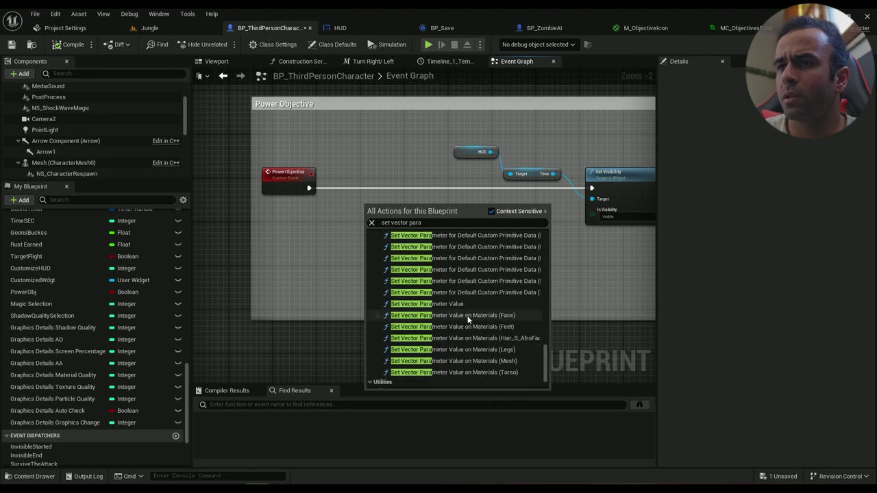
click(453, 304)
scroll(416, 239, up, 2)
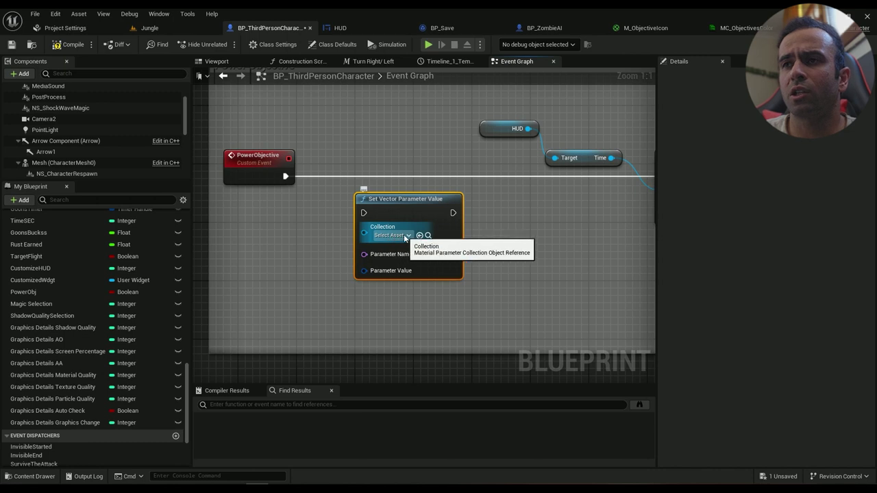
Set the Set Vector Parameter Value node's collection to MC_ObjectivesColor and its parameter name to Color.
click(419, 236)
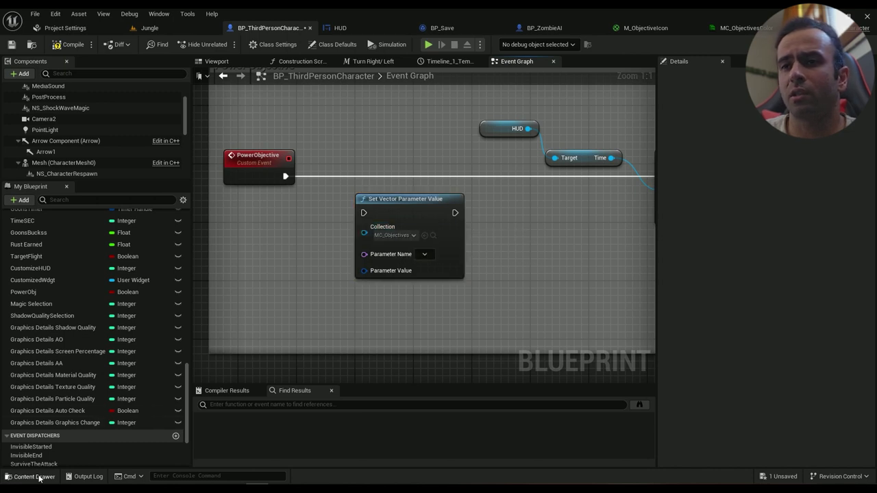
click(35, 477)
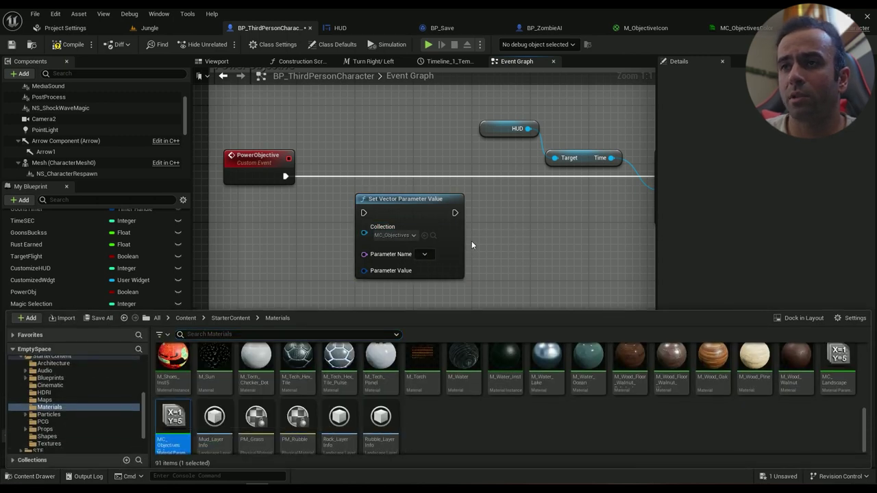
click(425, 236)
right_click(342, 253)
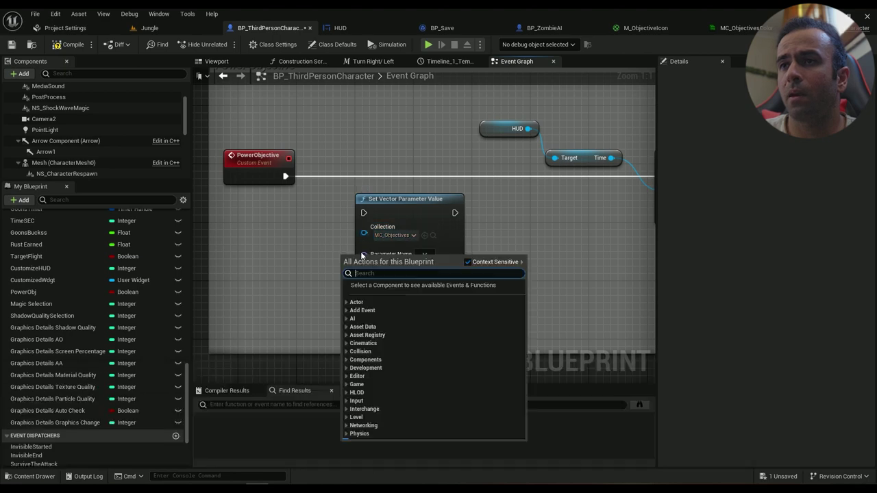
click(426, 255)
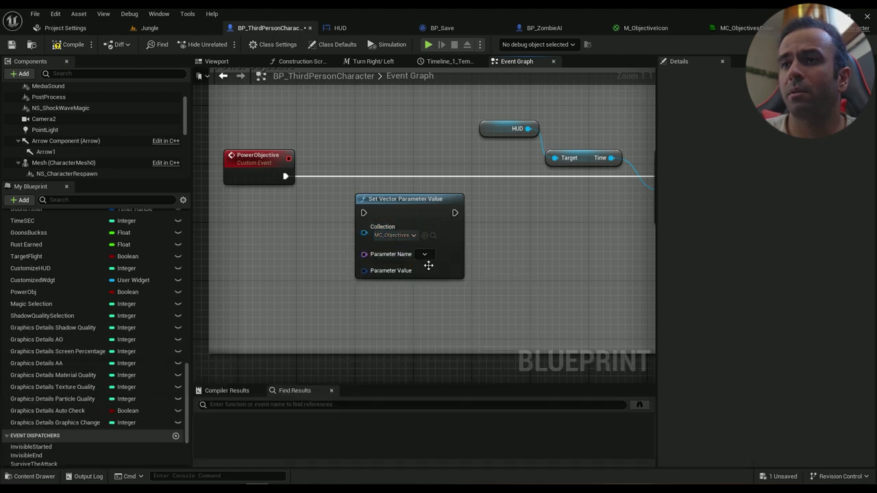
Wire the Set Vector Parameter Value node between the PowerObjective event and its Set Visibility node, aligned with the execution line.
drag(409, 212, 393, 176)
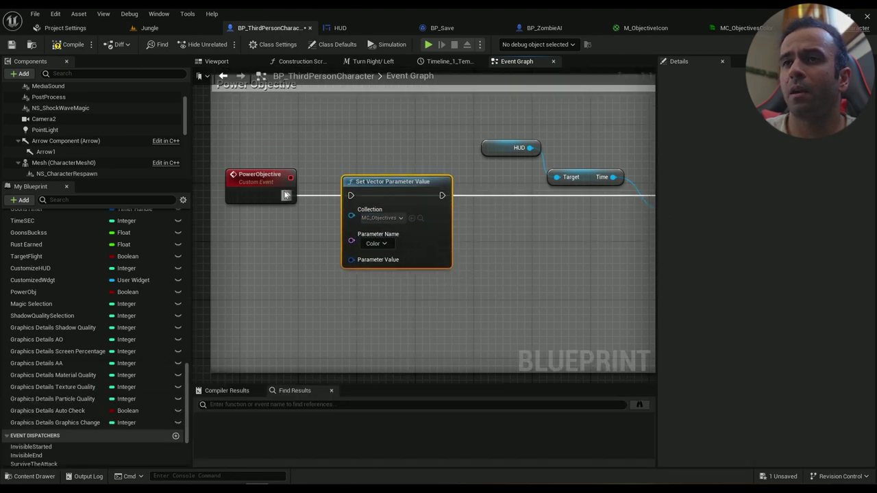
drag(287, 196, 352, 196)
right_drag(512, 220, 368, 241)
scroll(368, 241, down, 1)
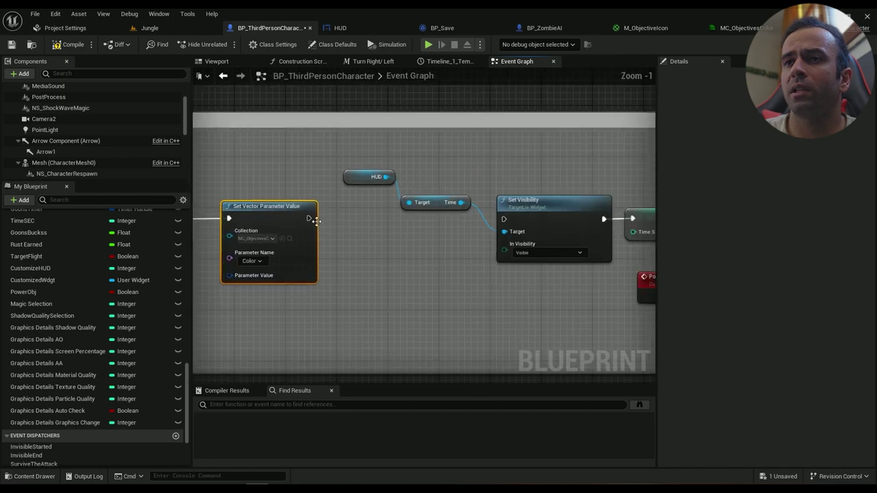
drag(311, 218, 504, 220)
right_drag(263, 222, 391, 220)
drag(392, 220, 449, 219)
right_click(415, 272)
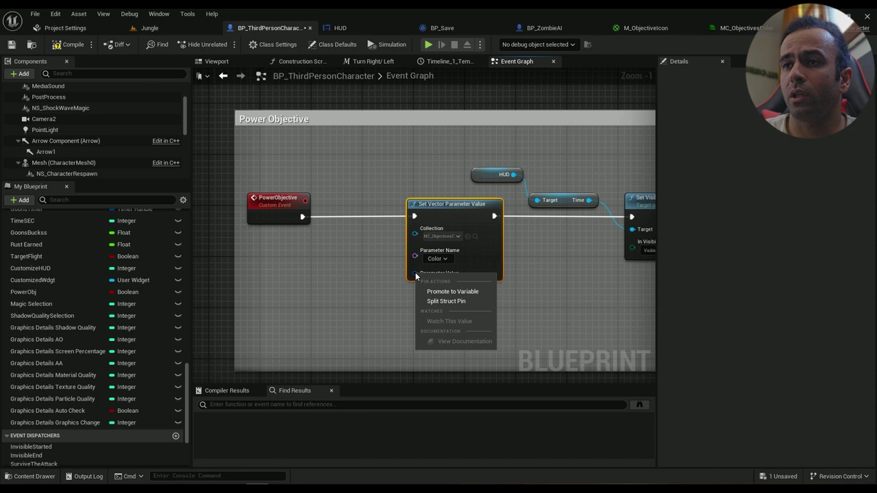
click(443, 302)
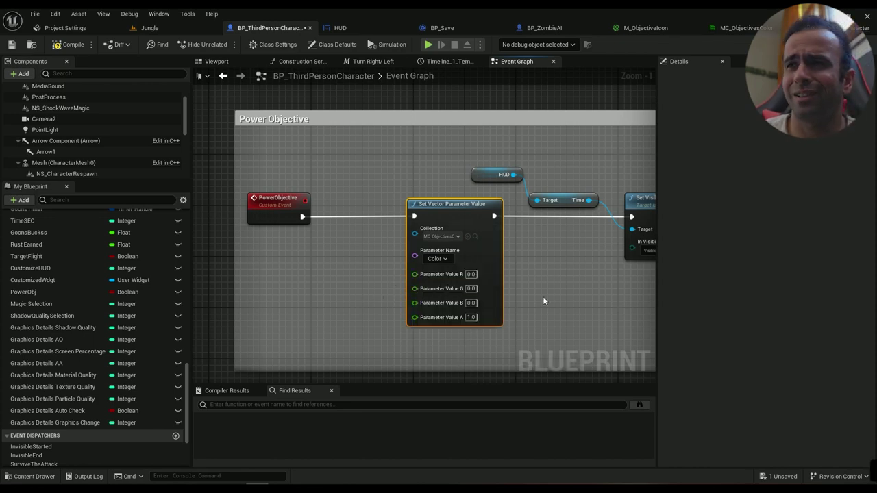
key(ctrl+z)
Promote the Parameter Value input to a variable named ObjectiveColor and place its getter below the execution wire.
right_click(415, 272)
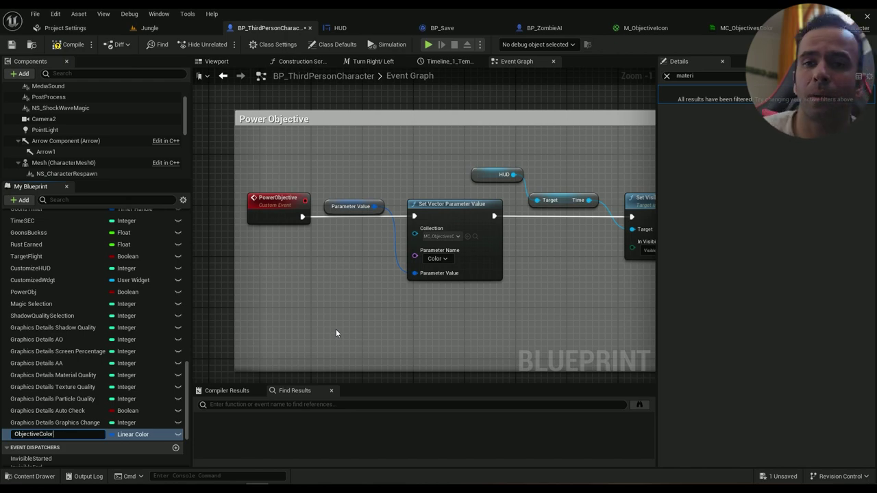
key(Return)
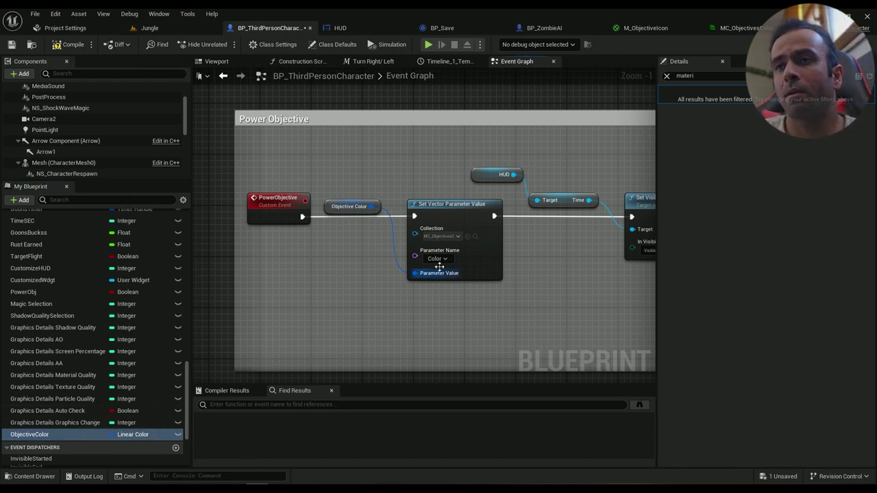
click(65, 28)
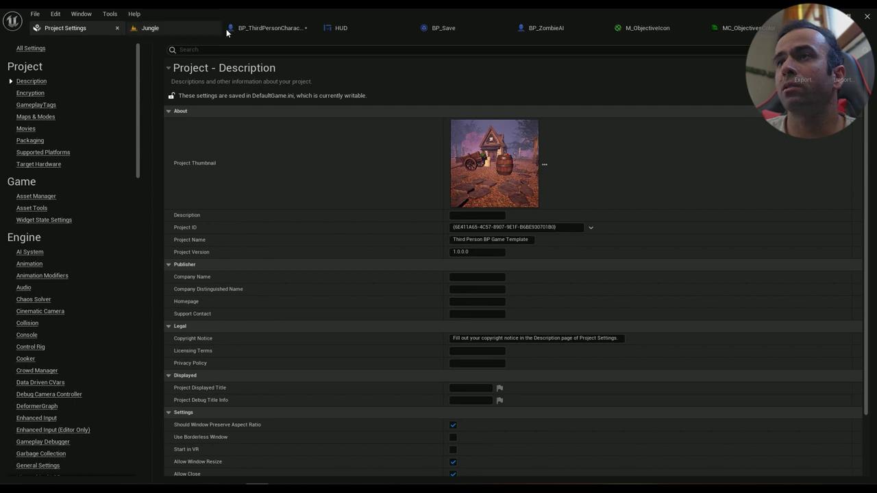
click(267, 28)
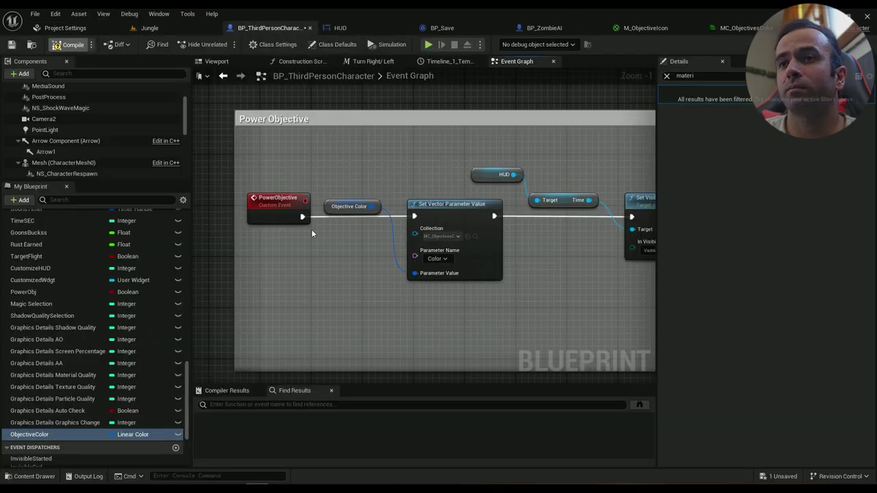
drag(329, 208, 330, 266)
Set ObjectiveColor's default value to bright yellow (hex sRGB FFF400FF), then compile and save the blueprint.
click(668, 76)
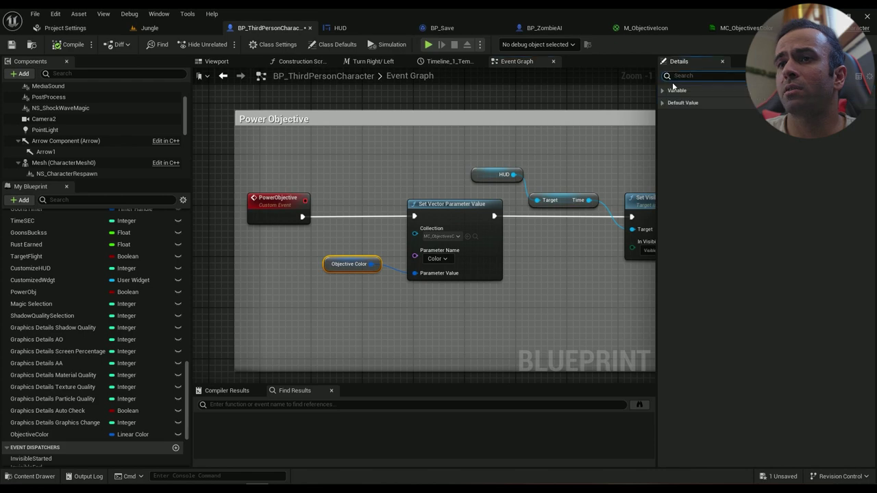
click(340, 264)
click(798, 265)
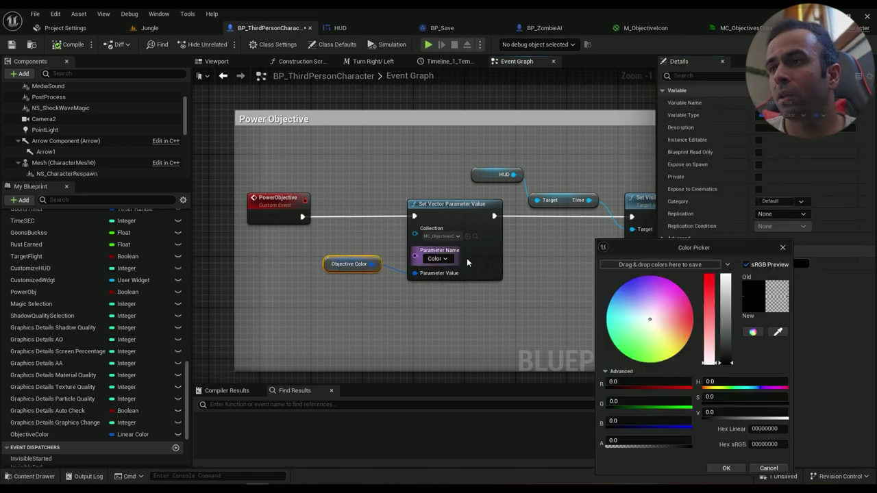
drag(671, 345, 687, 374)
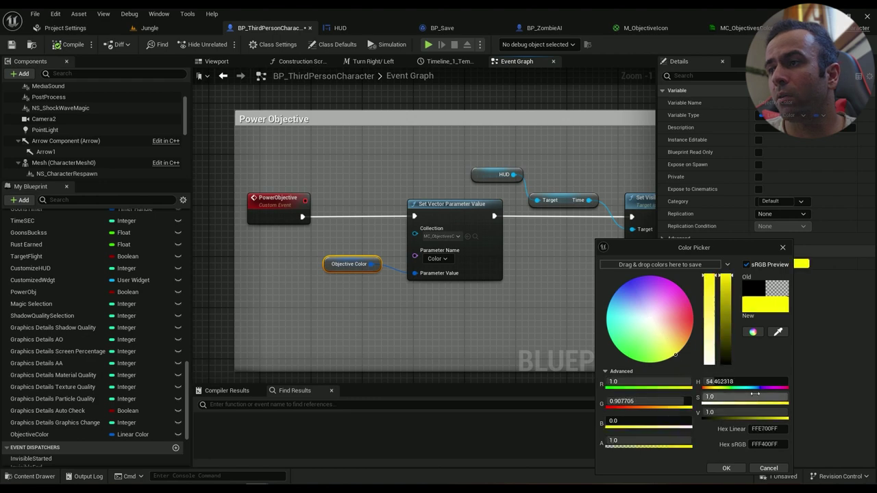
drag(758, 251, 749, 176)
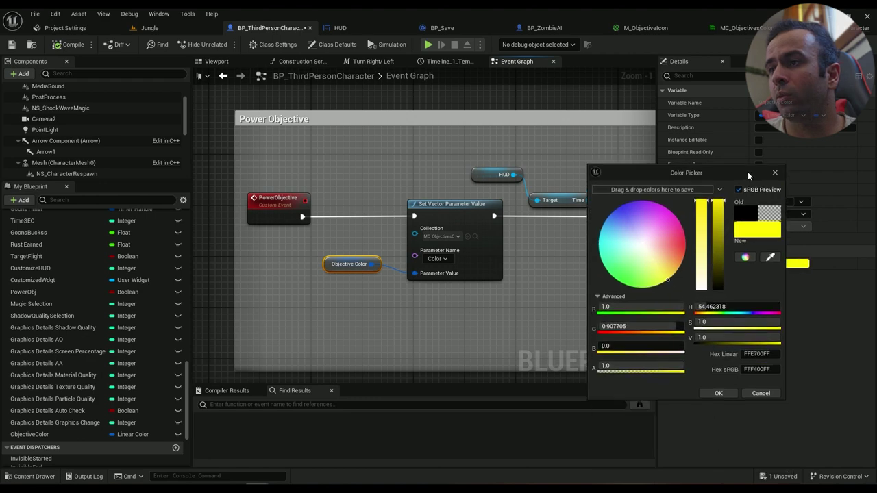
click(719, 394)
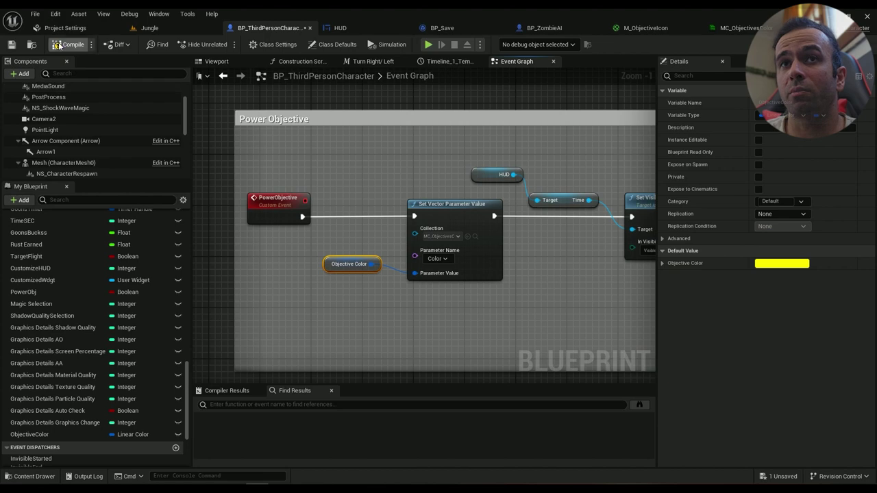
click(11, 45)
Copy the Objective Color and Set Vector Parameter Value nodes, then widen the Fireball Objective comment and move its FireBallObjective event left.
scroll(442, 236, down, 2)
drag(449, 207, 370, 288)
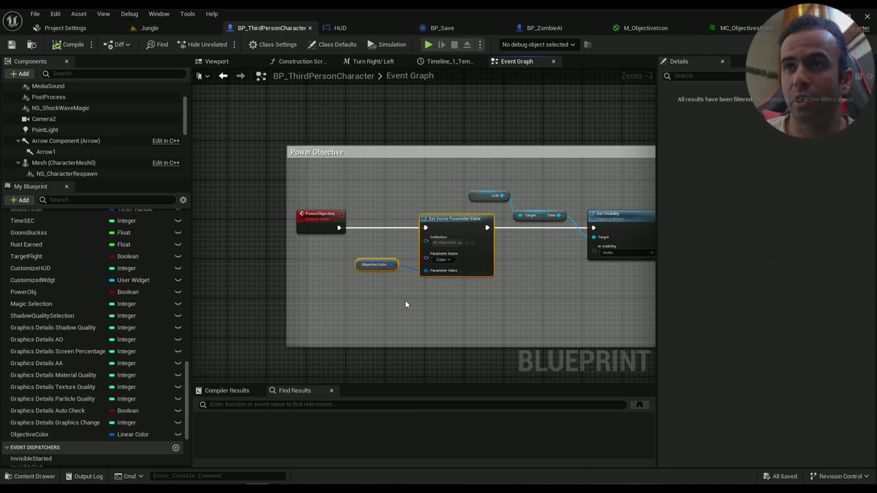
scroll(405, 300, down, 4)
right_drag(423, 302, 389, 199)
scroll(397, 224, up, 4)
right_drag(329, 273, 404, 211)
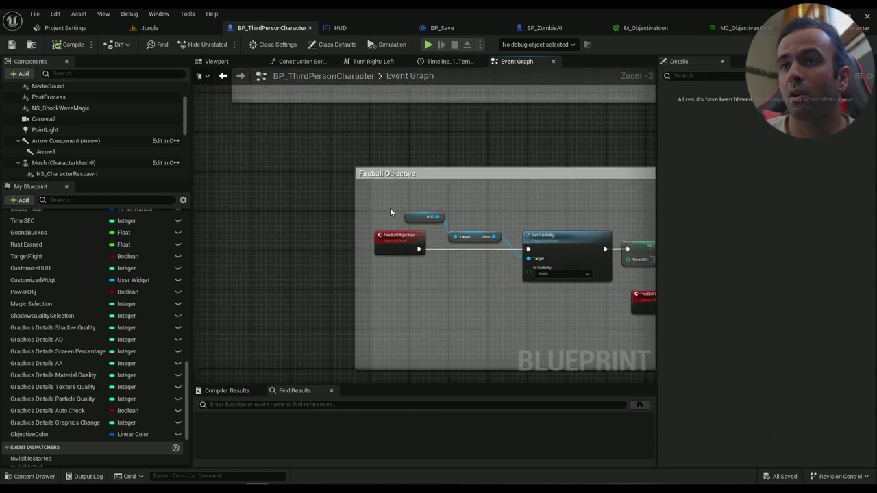
drag(356, 218, 230, 220)
drag(404, 240, 266, 241)
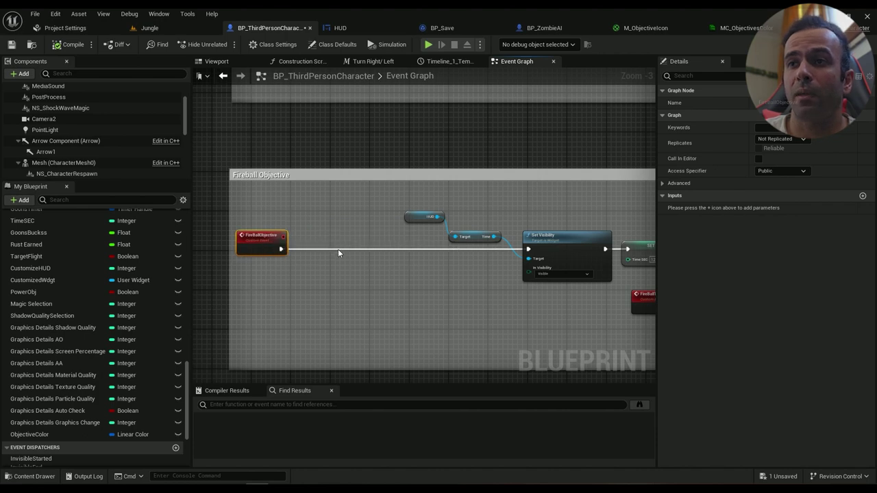
Paste the copied color nodes into Fireball Objective and wire them between the FireBallObjective event and Set Visibility.
key(ctrl+v)
drag(387, 237, 358, 253)
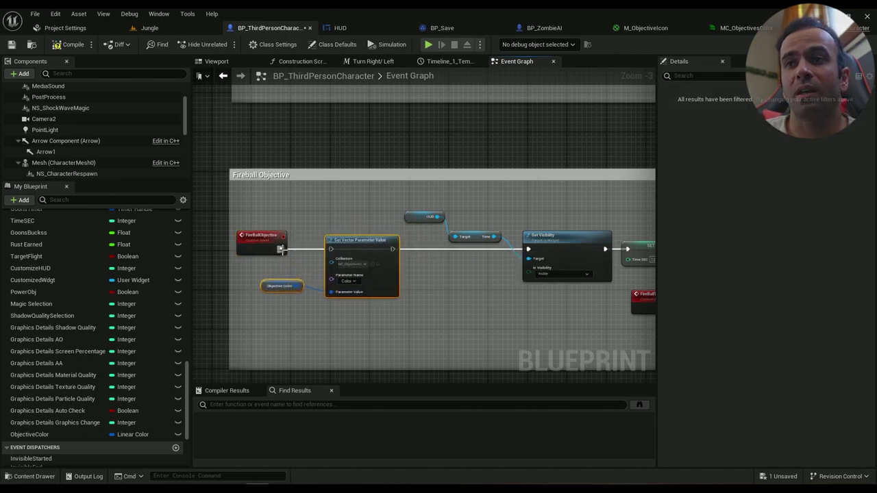
drag(281, 249, 332, 249)
drag(390, 249, 529, 250)
Move the FlyObjc event away from its Set Visibility node, paste the copied color nodes between them and wire the execution through.
scroll(449, 273, down, 4)
right_drag(509, 241, 379, 371)
scroll(274, 229, up, 5)
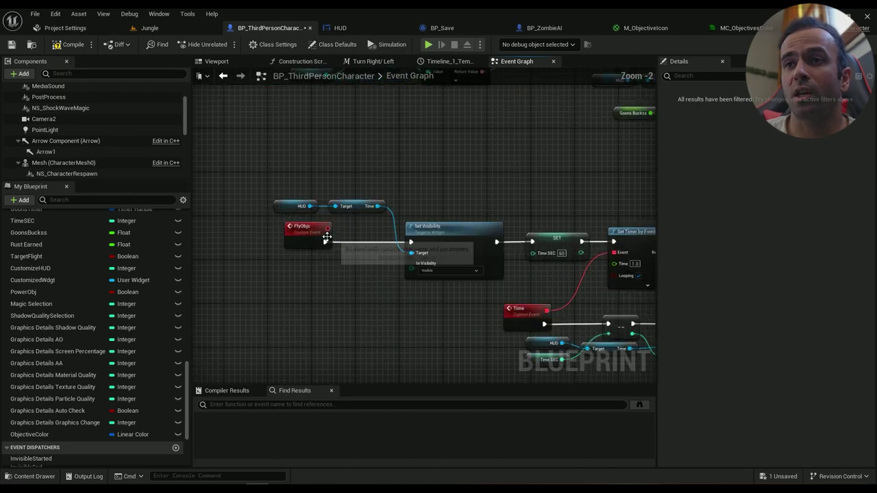
scroll(355, 255, down, 1)
right_drag(346, 242, 454, 254)
drag(414, 247, 221, 248)
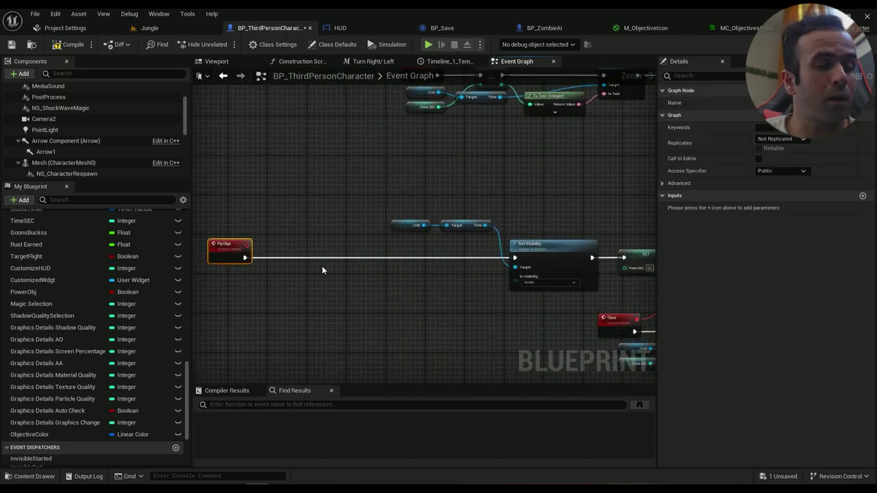
key(ctrl+v)
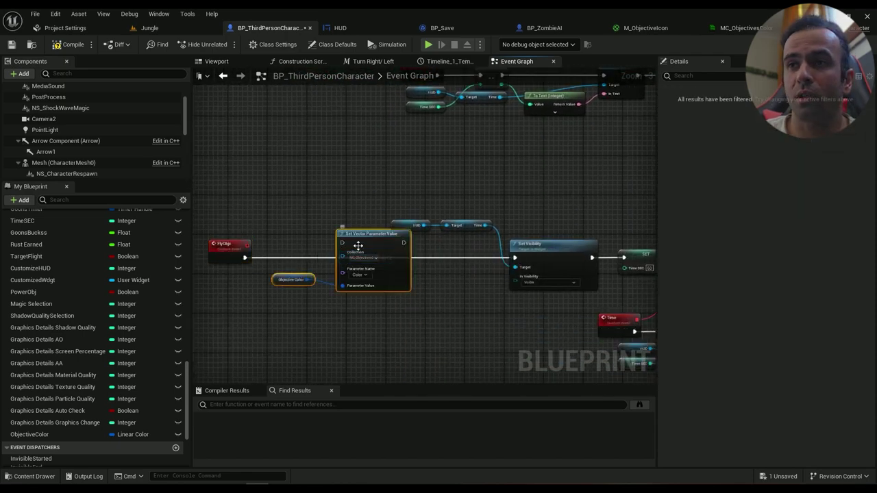
drag(358, 247, 341, 263)
drag(245, 258, 323, 258)
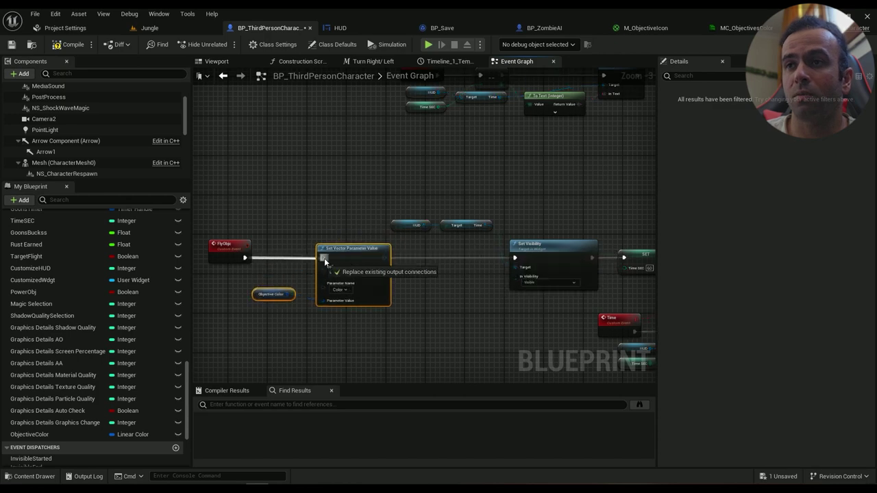
drag(385, 257, 515, 257)
click(394, 290)
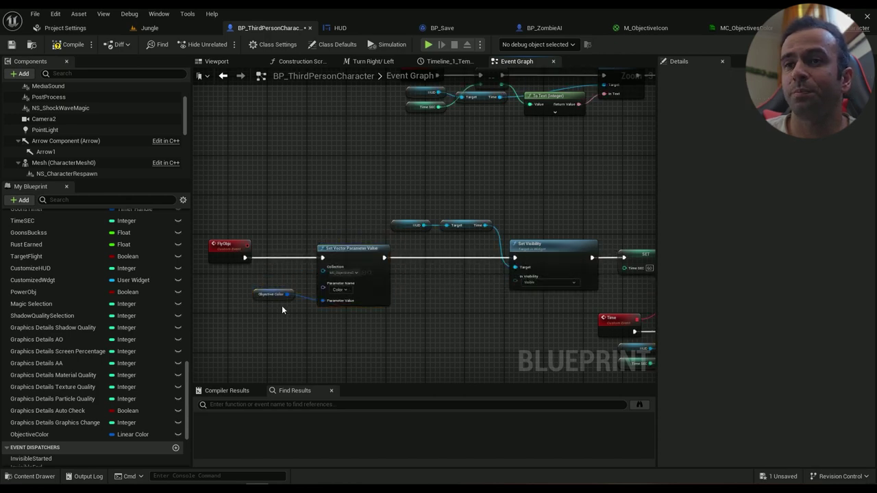
Insert an Objective Color SET node between the FlyObjc event and its Set Vector Parameter Value node, moving the latter aside to make room.
right_drag(309, 312, 362, 312)
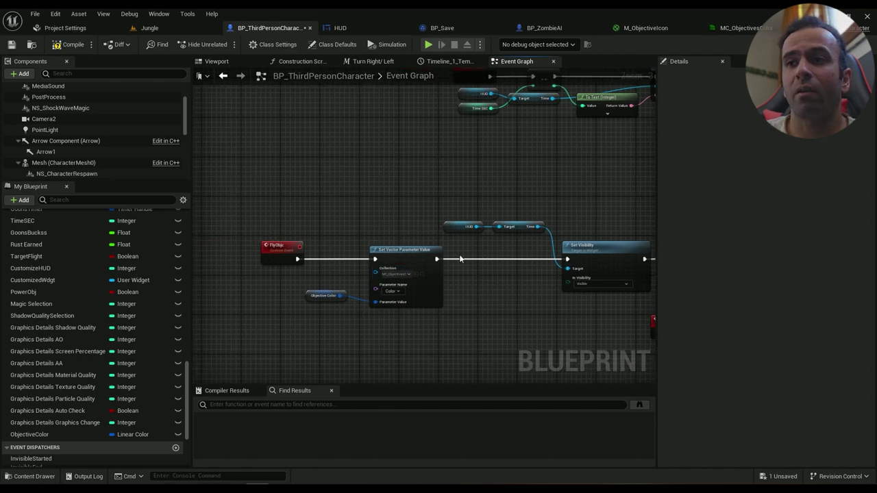
drag(329, 319, 329, 319)
drag(437, 288, 515, 285)
drag(57, 435, 340, 257)
click(364, 282)
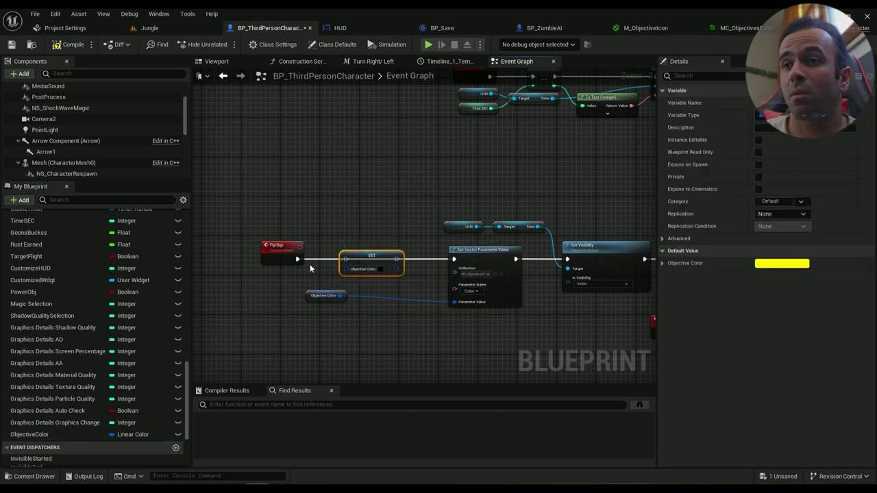
scroll(310, 264, up, 1)
drag(426, 258, 495, 261)
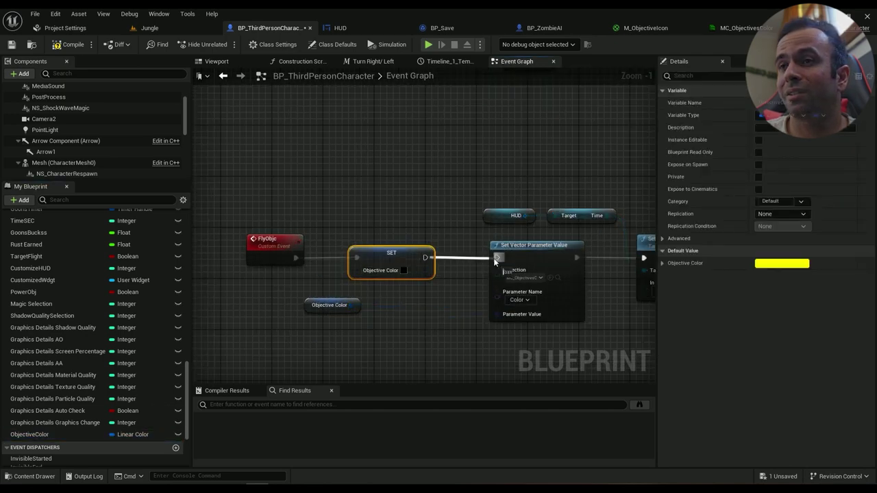
click(404, 270)
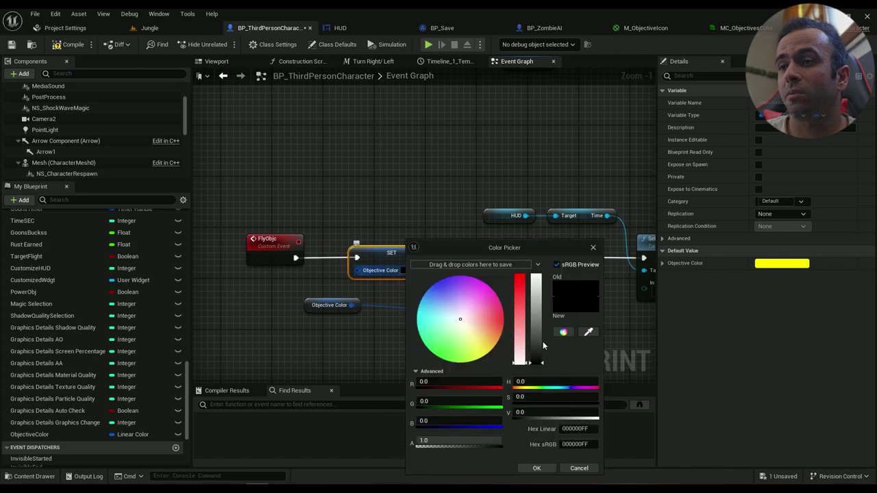
drag(541, 249, 491, 226)
click(545, 226)
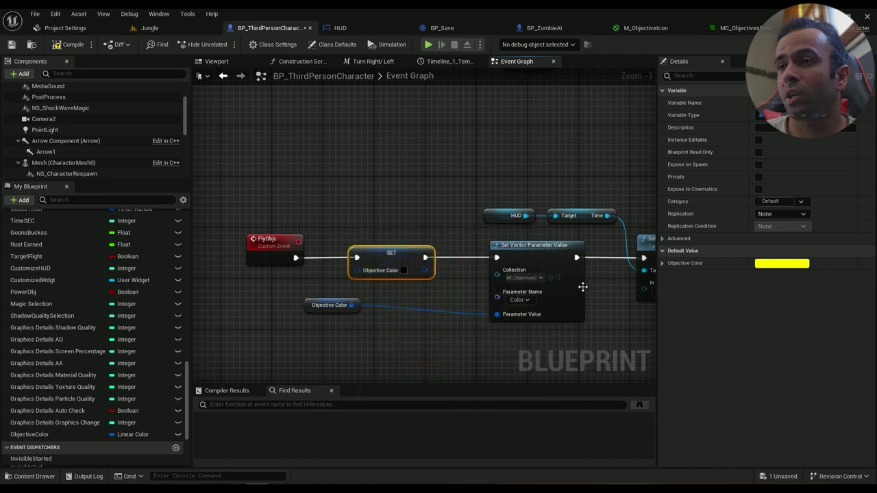
alt+click(497, 314)
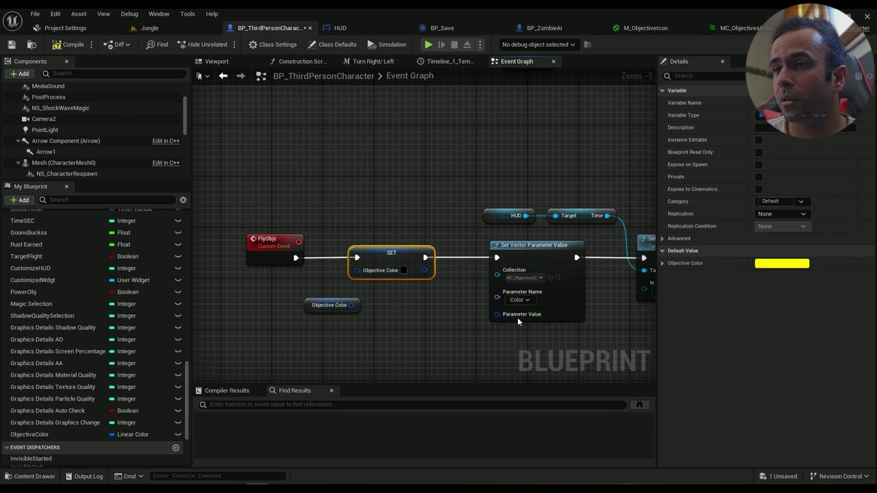
drag(351, 305, 497, 314)
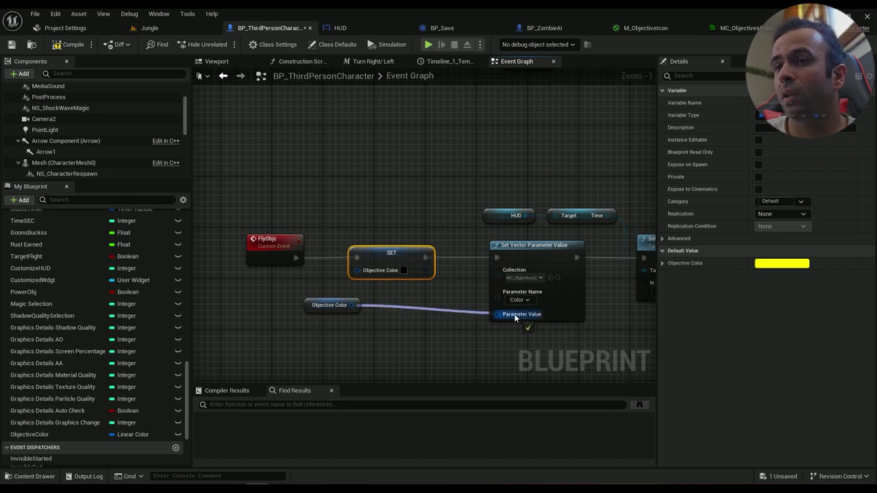
Set the Objective Color value on FlyObjc's SET node to red.
click(403, 270)
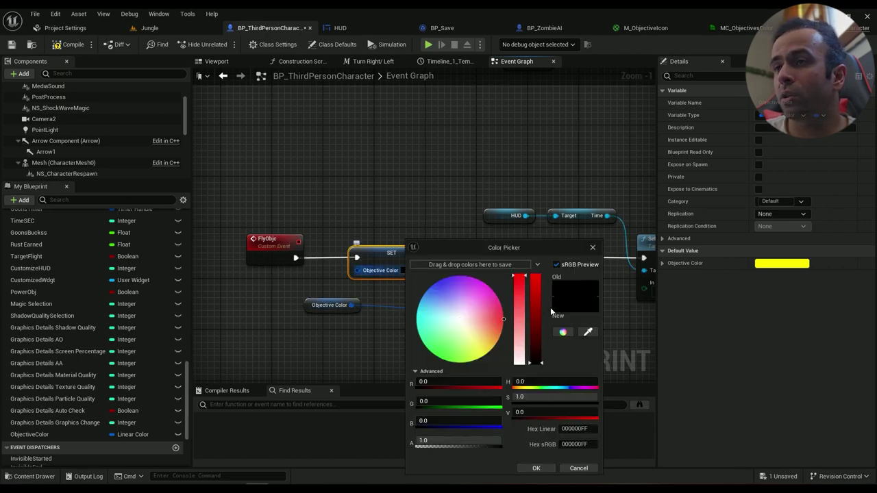
click(535, 339)
click(537, 469)
Paste a copy of the Objective Color SET node into Power Objective and wire it between the PowerObjective event and Set Vector Parameter Value.
right_drag(436, 260, 428, 209)
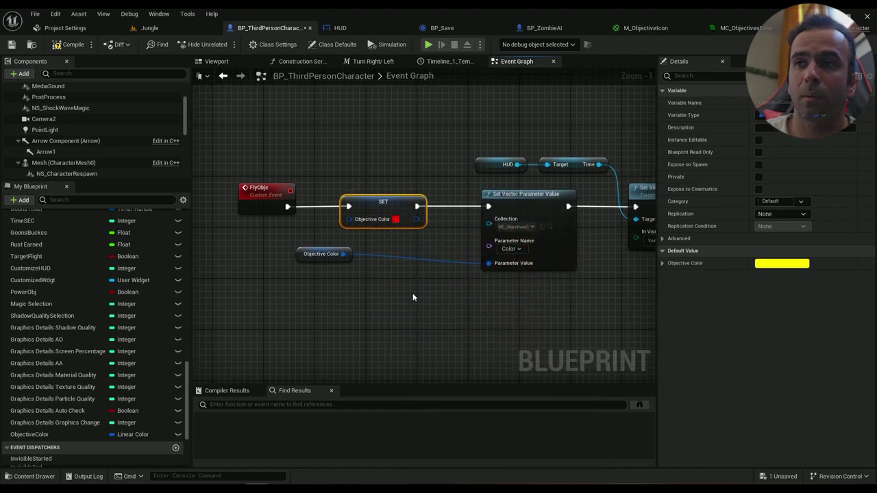
scroll(414, 301, down, 4)
right_drag(426, 322, 437, 215)
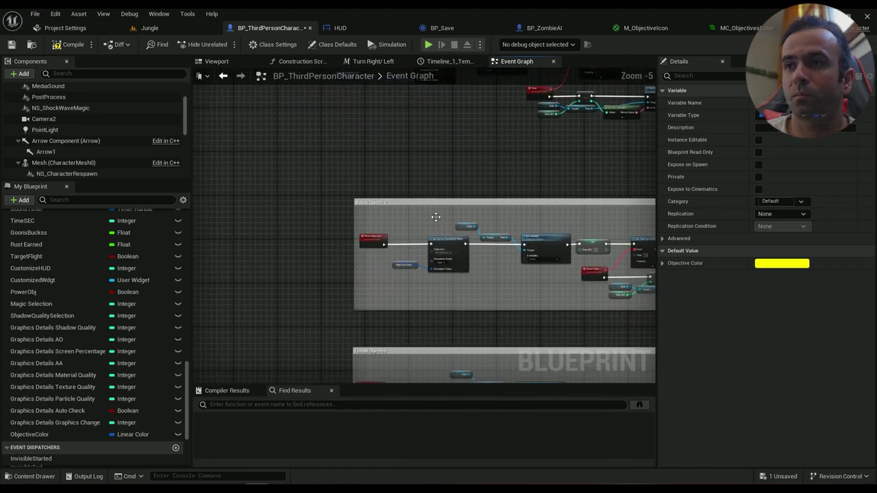
scroll(405, 243, up, 3)
drag(354, 236, 343, 236)
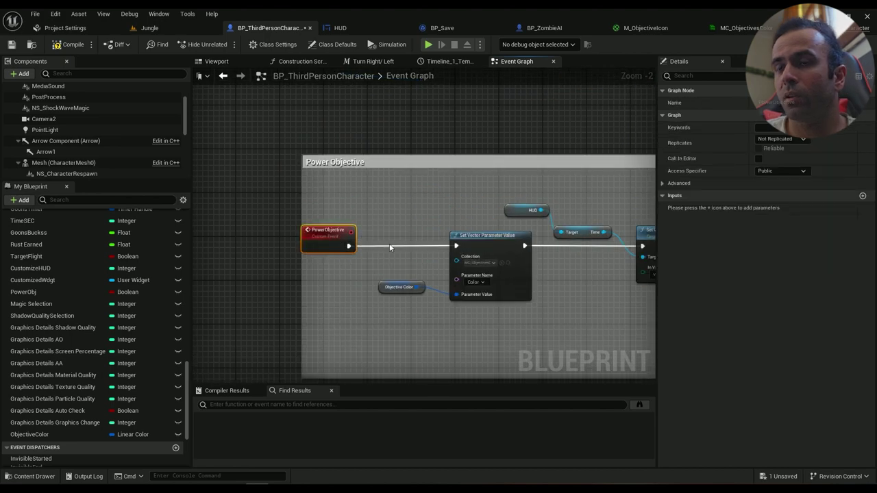
key(ctrl+v)
right_drag(389, 238, 409, 232)
mouse_move(402, 249)
mouse_down()
mouse_move(413, 237)
mouse_move(418, 243)
mouse_move(395, 241)
mouse_up()
drag(451, 241, 480, 245)
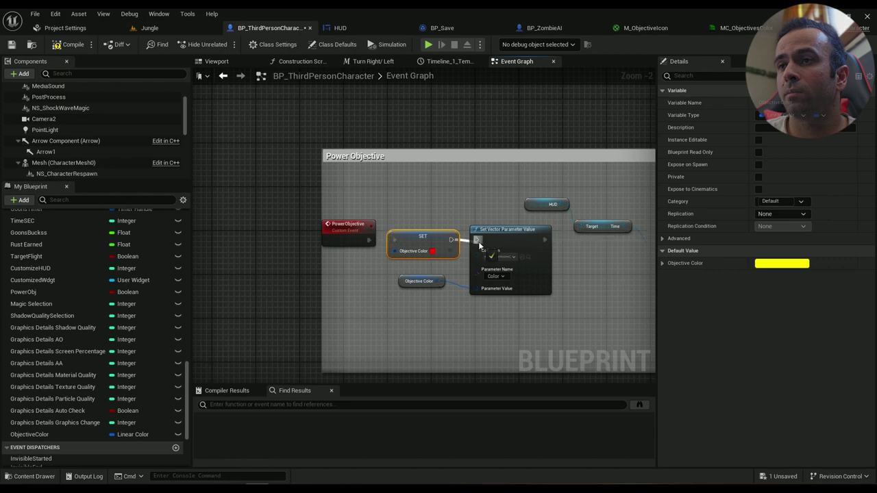
Set the Objective Color value on Power Objective's SET node to bright yellow (hex sRGB FFF500FF).
click(432, 251)
click(513, 357)
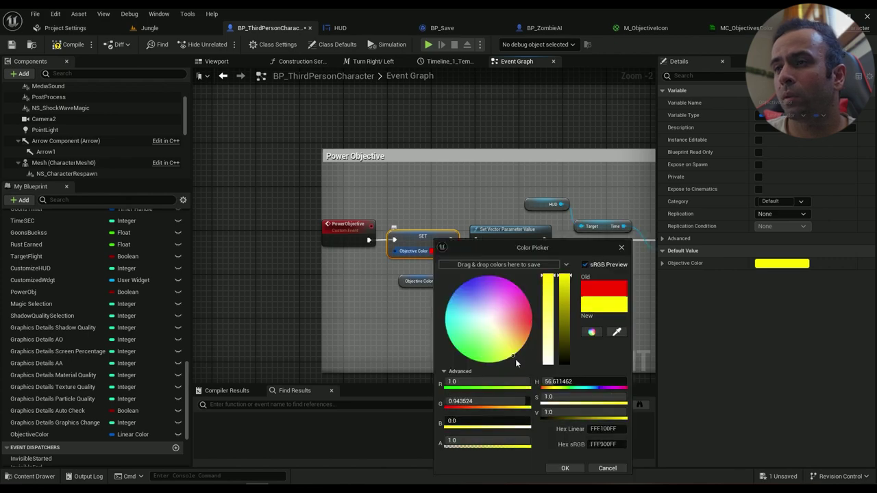
click(517, 359)
drag(547, 246, 529, 187)
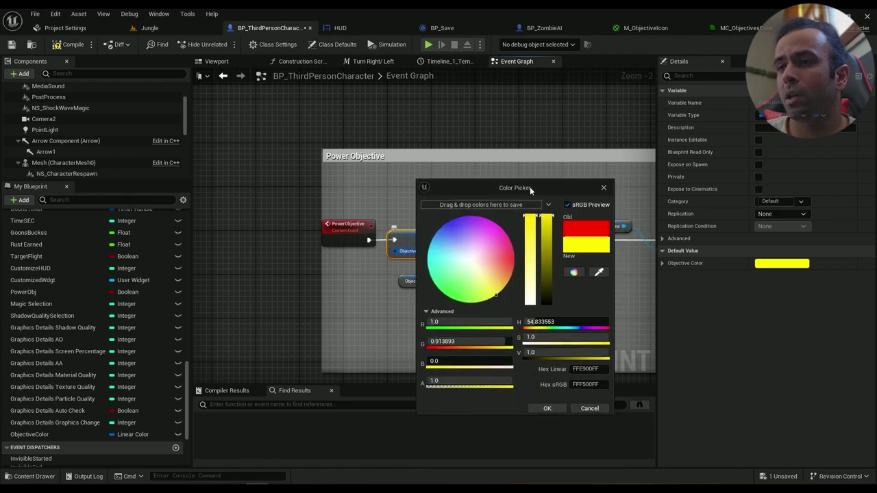
click(547, 409)
Paste the yellow Objective Color SET node into Fireball Objective and wire it between the FireBallObjective event and Set Vector Parameter Value.
scroll(431, 252, down, 3)
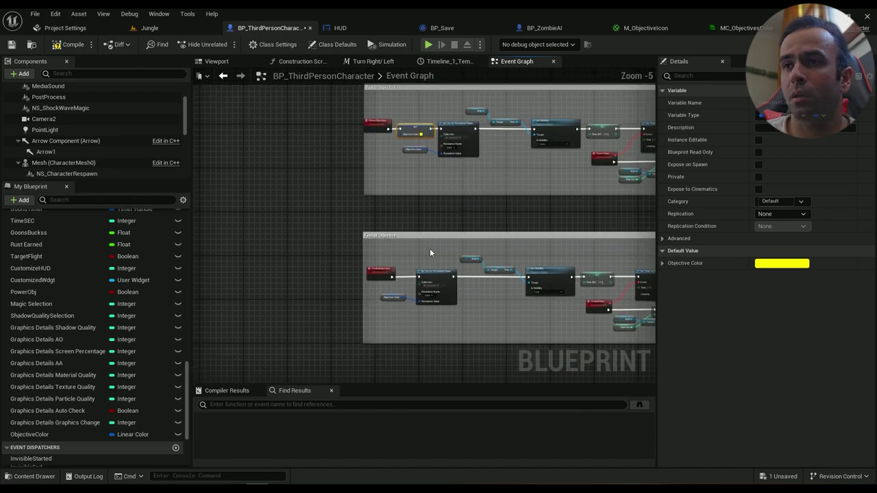
scroll(430, 251, up, 2)
drag(433, 295, 450, 300)
key(ctrl+v)
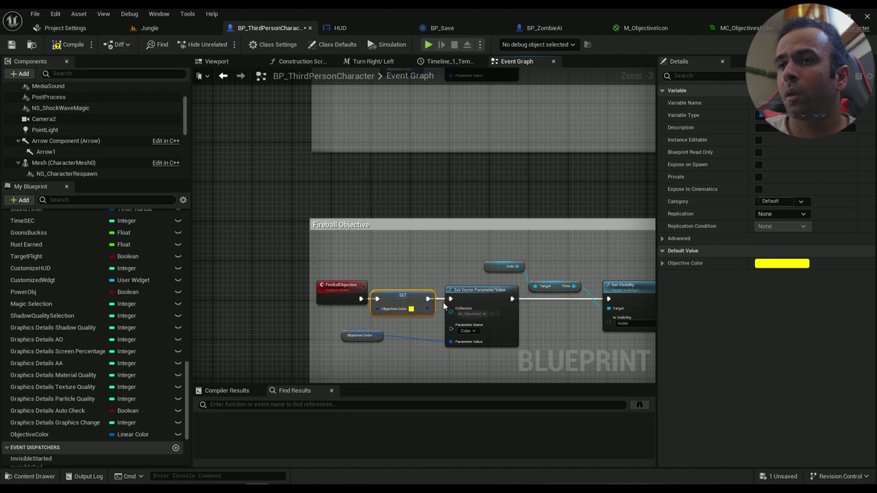
Select and copy Power Objective's Objective Color SET, Objective Color and Set Vector Parameter Value nodes.
scroll(443, 304, down, 3)
right_drag(447, 242, 448, 445)
right_drag(452, 320, 416, 131)
scroll(419, 237, up, 2)
click(354, 251)
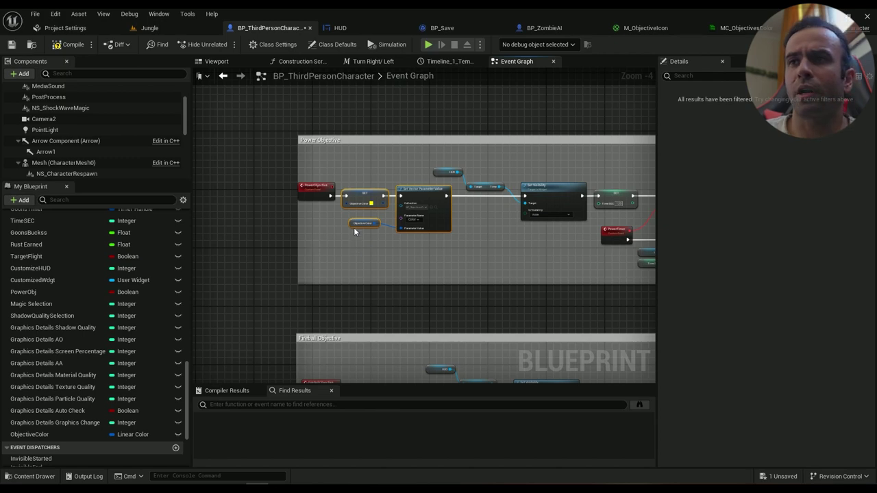
Move the Beatup the goons event away from its Goons SET node, paste the copied color nodes between them and wire the execution through.
scroll(353, 228, down, 4)
scroll(396, 232, up, 5)
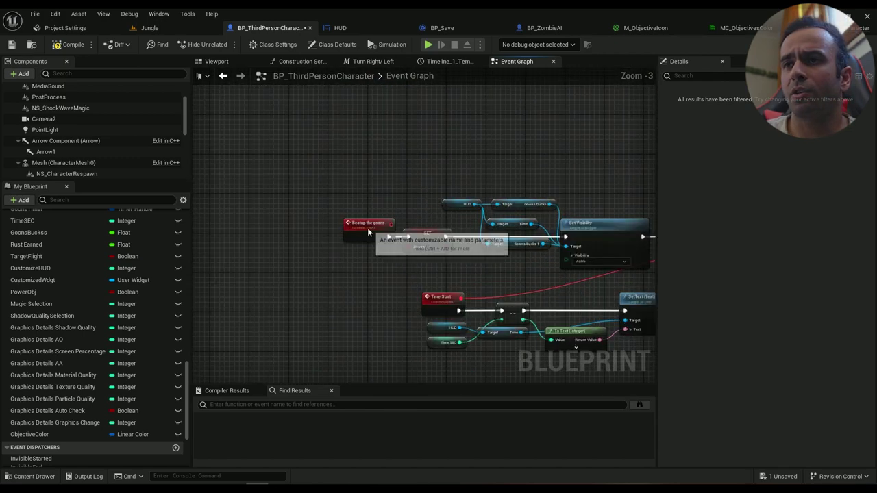
drag(368, 231, 230, 230)
right_drag(293, 243, 326, 251)
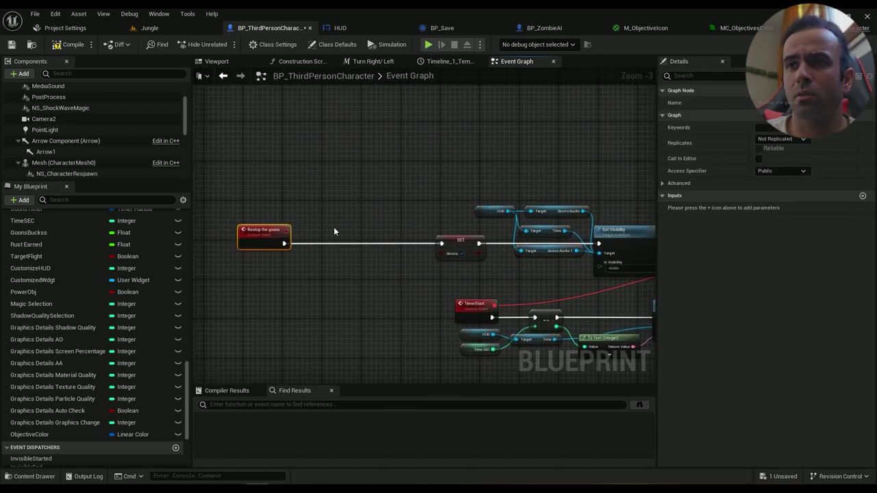
key(ctrl+v)
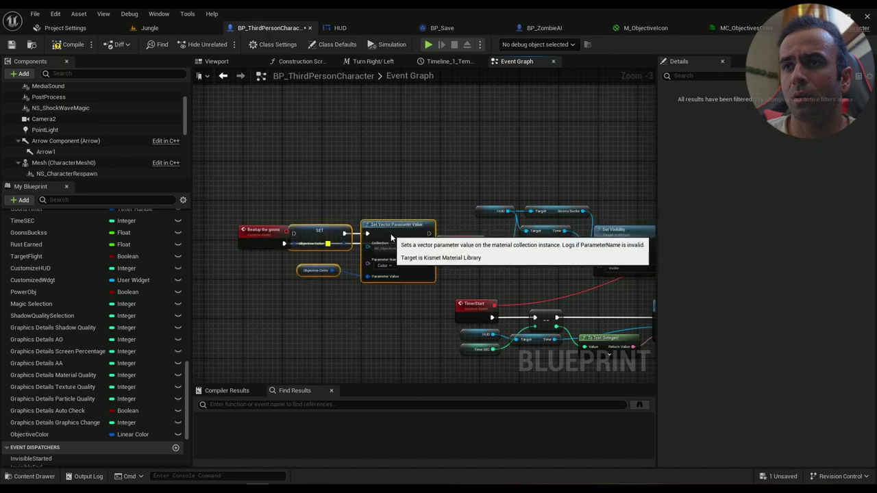
right_drag(370, 210, 462, 208)
drag(352, 234, 386, 242)
right_drag(544, 237, 467, 227)
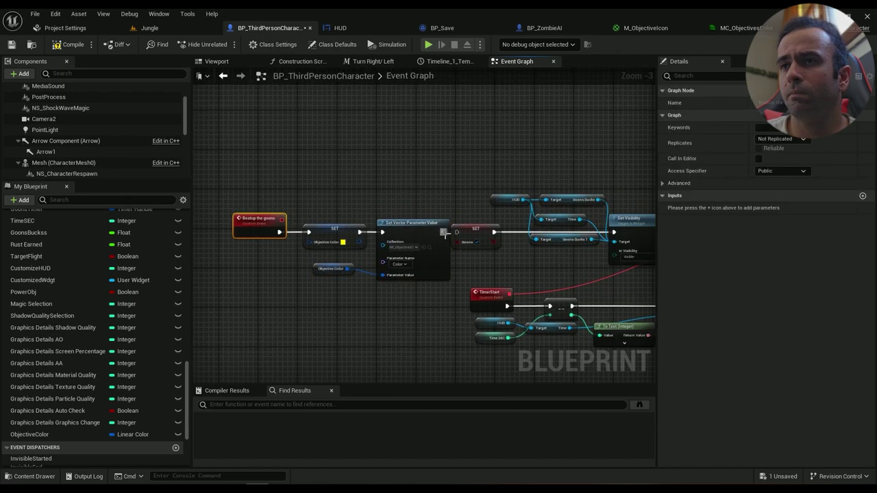
Examine the objective-spawning branches, including Find the clue and Fly through the target, and the objective event chains below them.
scroll(419, 243, down, 4)
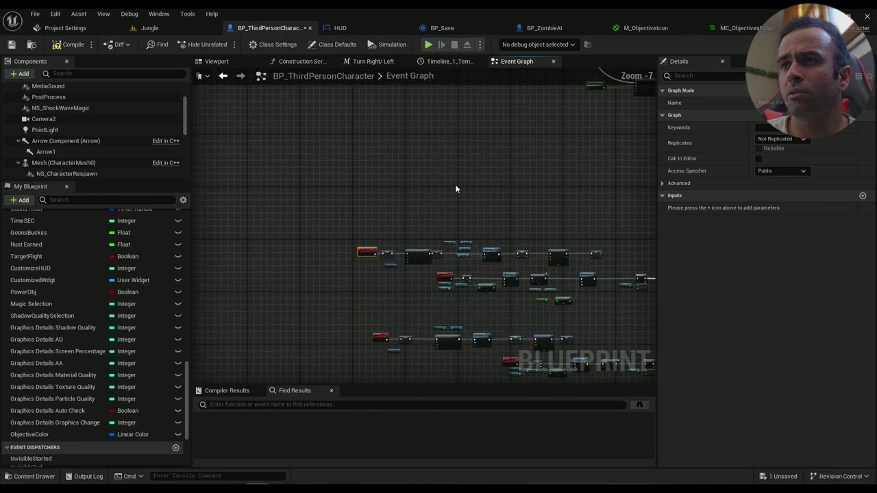
scroll(456, 187, up, 3)
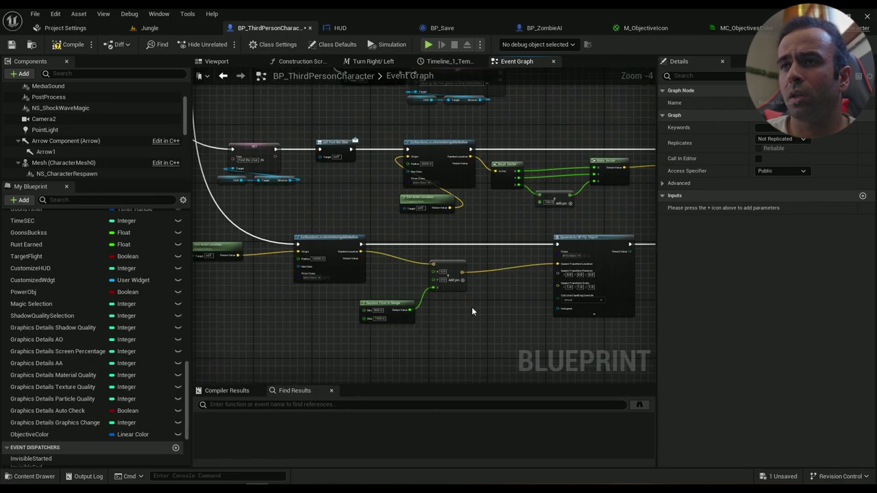
right_drag(472, 311, 127, 269)
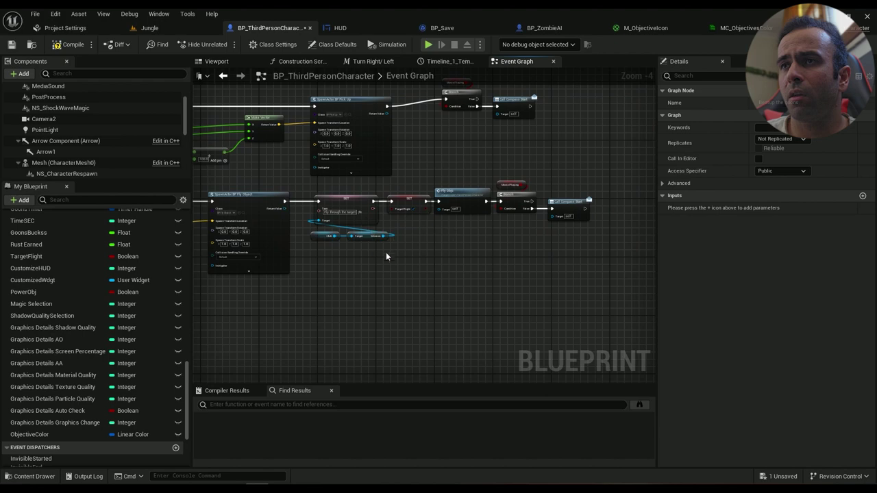
right_drag(386, 252, 763, 355)
right_drag(425, 226, 447, 226)
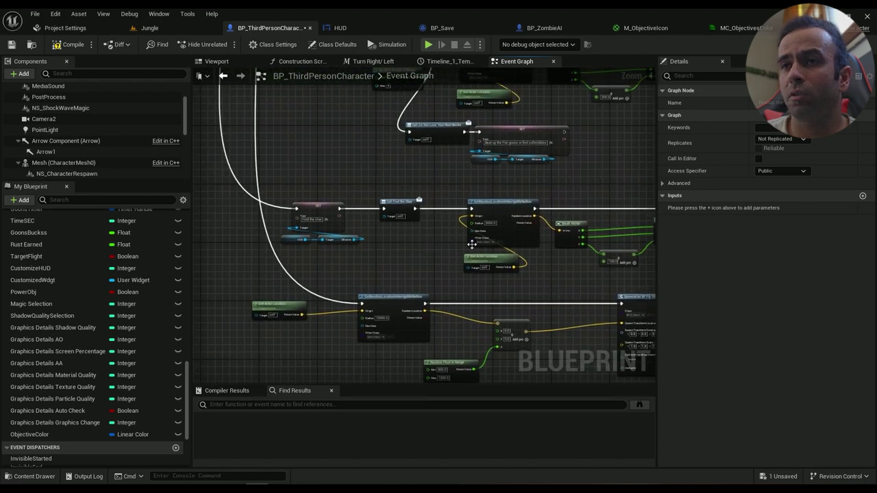
scroll(297, 268, down, 4)
right_drag(297, 267, 295, 216)
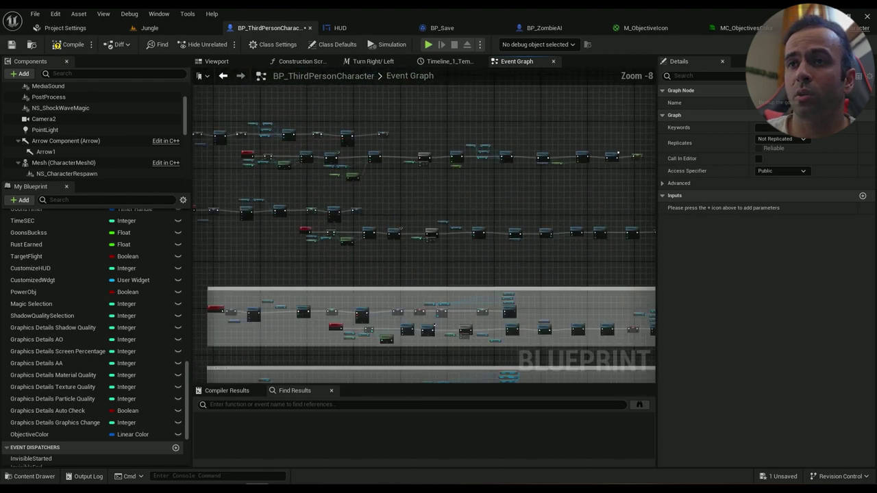
right_drag(294, 369, 399, 208)
scroll(396, 208, up, 5)
right_drag(378, 266, 383, 95)
right_drag(383, 350, 393, 103)
right_drag(393, 320, 396, 84)
Move FlyObjc's red Objective Color SET and Objective Color nodes closer to Set Vector Parameter Value, then select and copy all three.
right_drag(328, 239, 356, 239)
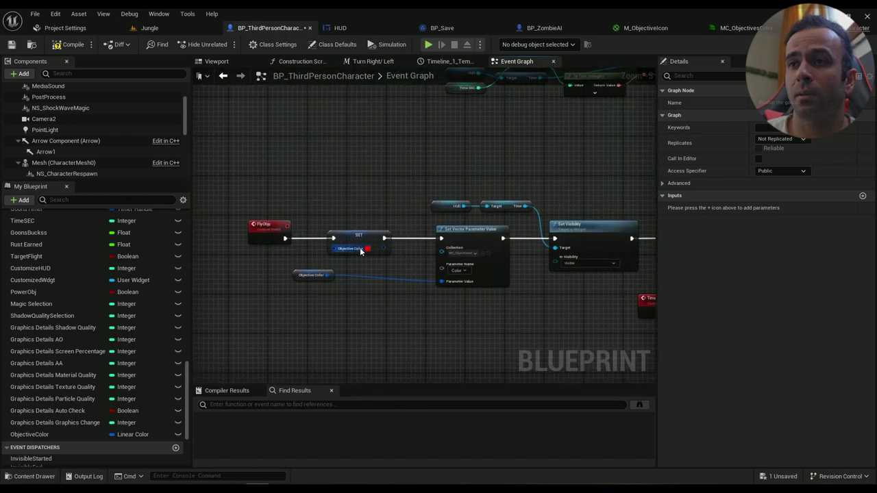
drag(357, 238, 389, 237)
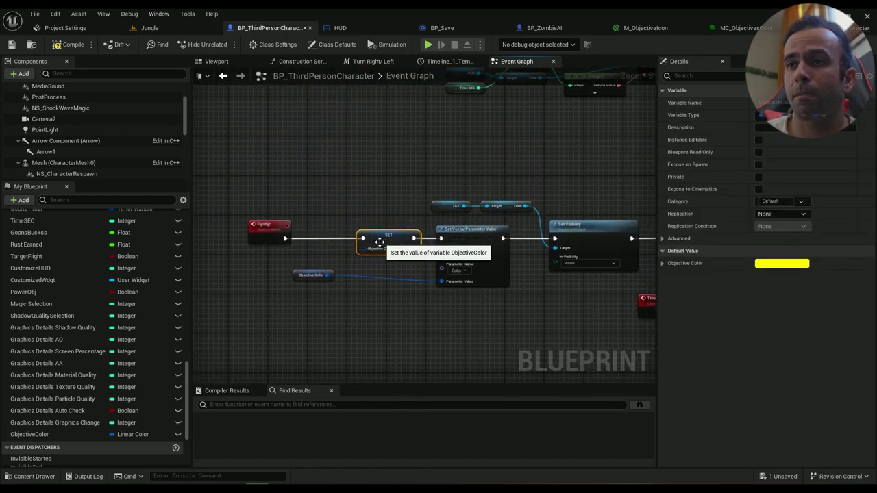
drag(322, 277, 396, 273)
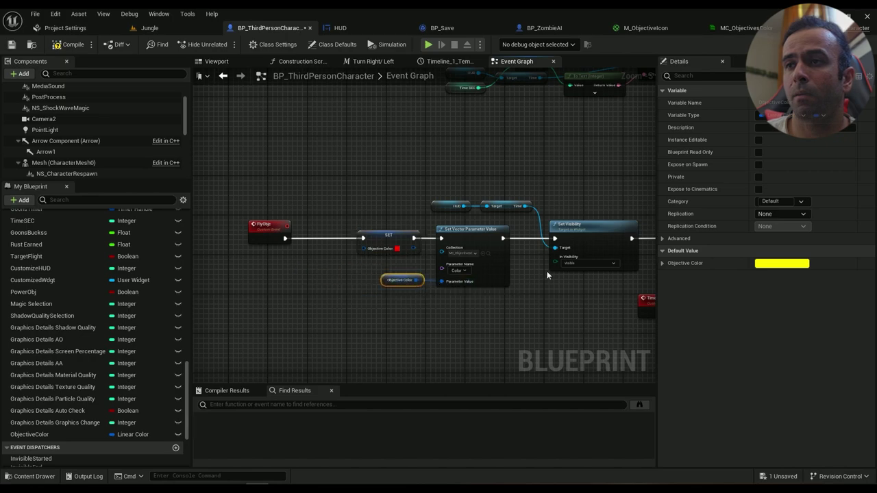
drag(525, 224, 381, 301)
Move the "Find the clue" SET node group away from Call Find the Clue, paste the red color nodes between them and wire the execution through.
scroll(381, 302, down, 4)
right_drag(380, 303, 247, 475)
scroll(352, 318, up, 4)
right_drag(346, 294, 530, 254)
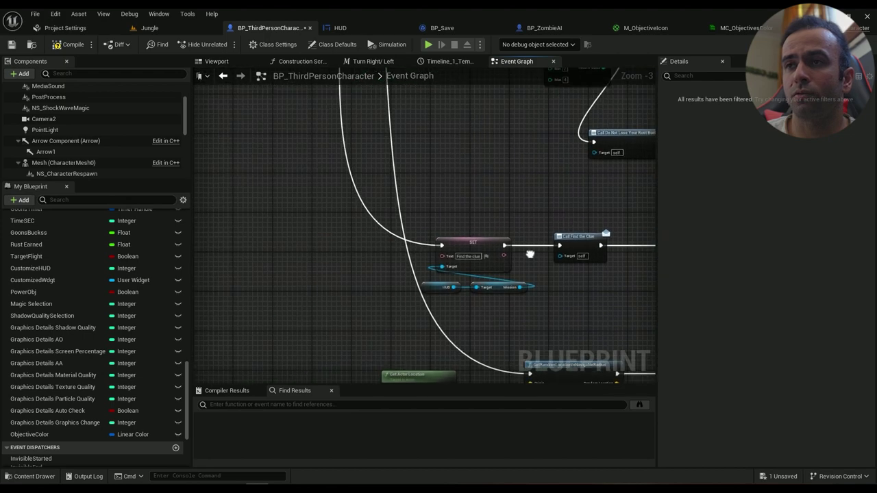
drag(486, 248, 278, 248)
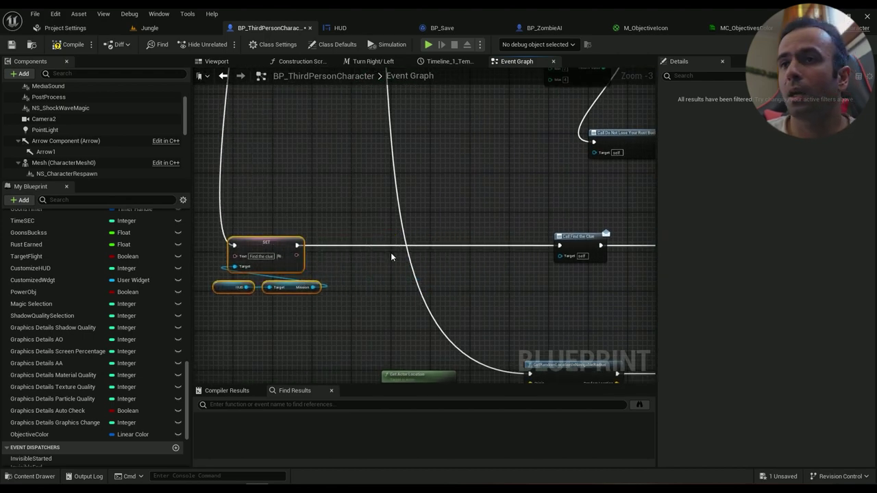
key(ctrl+v)
drag(348, 224, 372, 238)
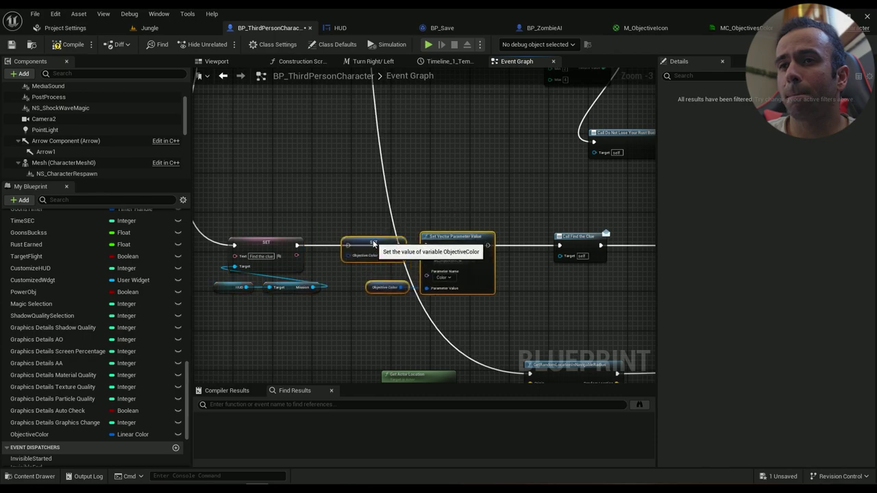
right_drag(488, 245, 400, 237)
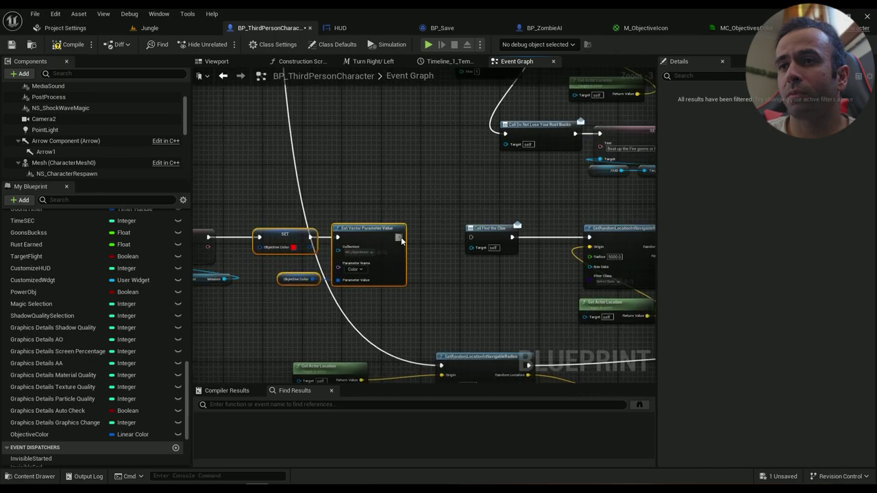
drag(399, 238, 474, 241)
scroll(475, 247, down, 2)
right_drag(582, 217, 439, 258)
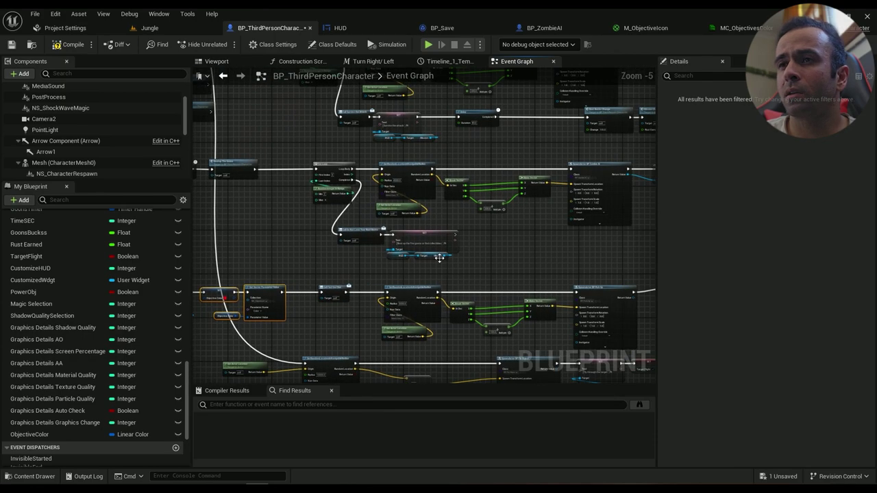
scroll(425, 257, up, 2)
scroll(405, 239, down, 5)
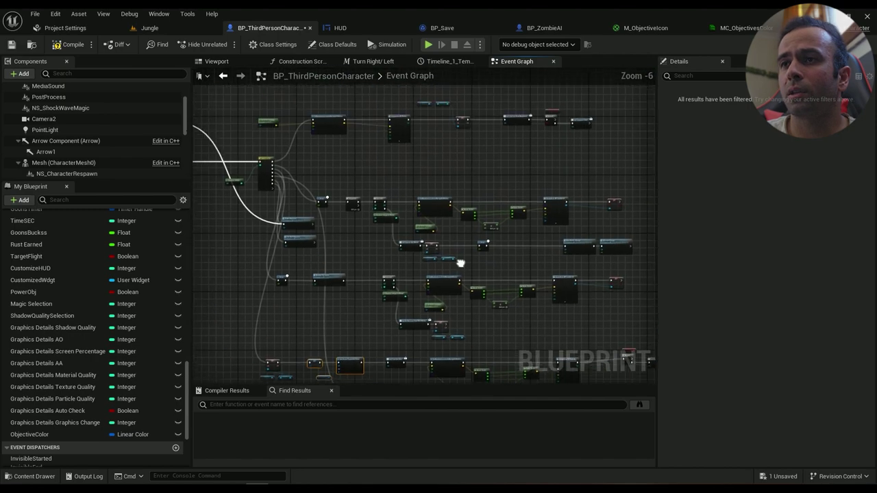
Move the Movie Playing Branch group away from Call Find Out What Happened, paste the red color nodes between them and wire the execution through.
scroll(437, 253, up, 5)
scroll(469, 285, down, 3)
right_drag(507, 214, 473, 310)
scroll(469, 283, up, 2)
right_drag(277, 286, 394, 286)
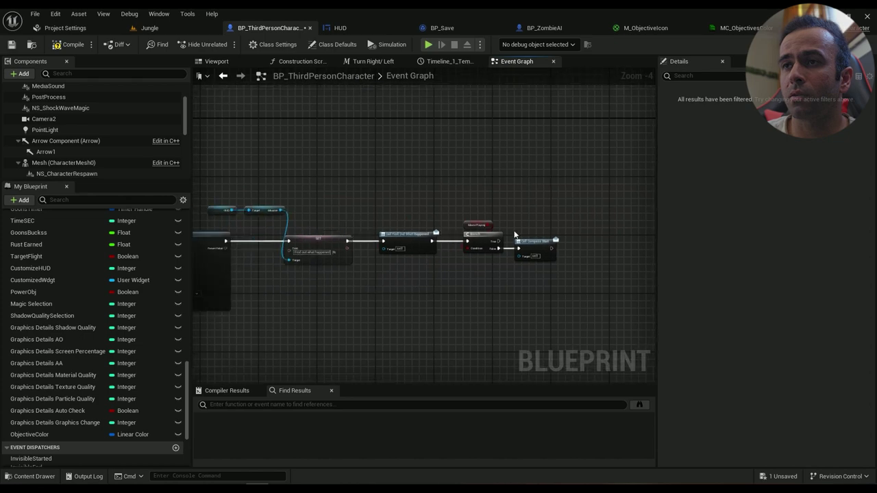
drag(490, 240, 568, 243)
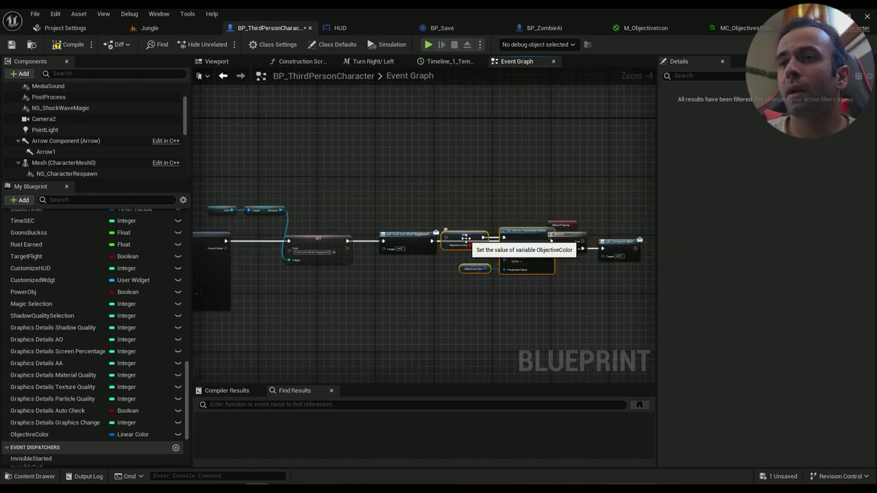
drag(462, 244, 458, 245)
right_drag(589, 288, 495, 286)
drag(533, 216, 492, 246)
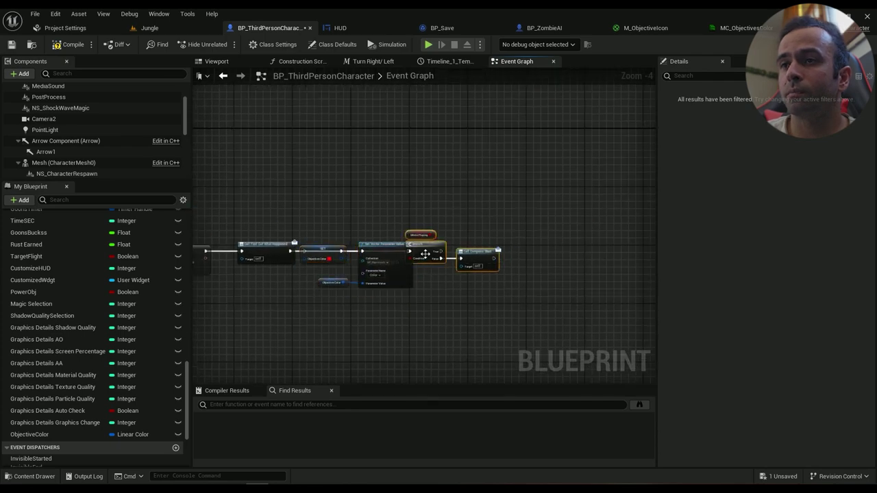
scroll(321, 250, up, 3)
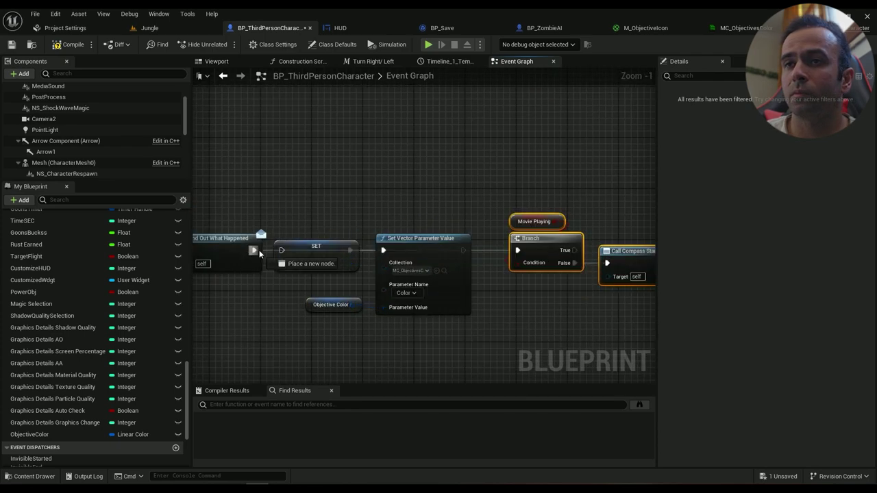
Copy the yellow color nodes from the Power Objective chain and make room after the "Survive the attack" SET by moving Delay, Rust Bucks Change and Mission Change.
scroll(520, 253, down, 8)
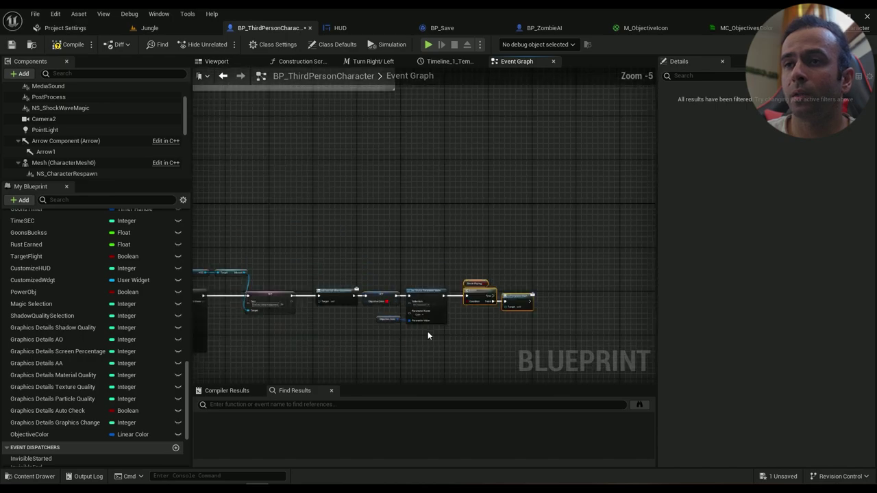
scroll(363, 361, up, 5)
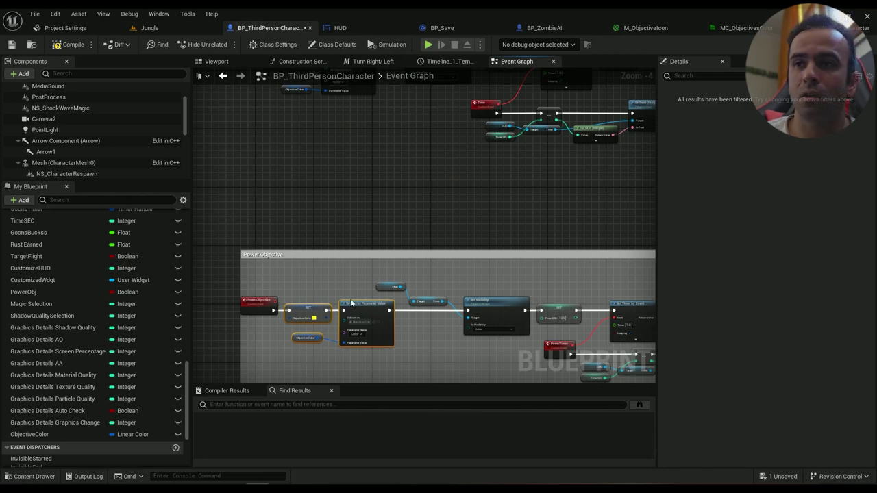
scroll(397, 263, down, 4)
right_drag(525, 190, 648, 178)
right_drag(367, 167, 302, 266)
scroll(297, 226, up, 4)
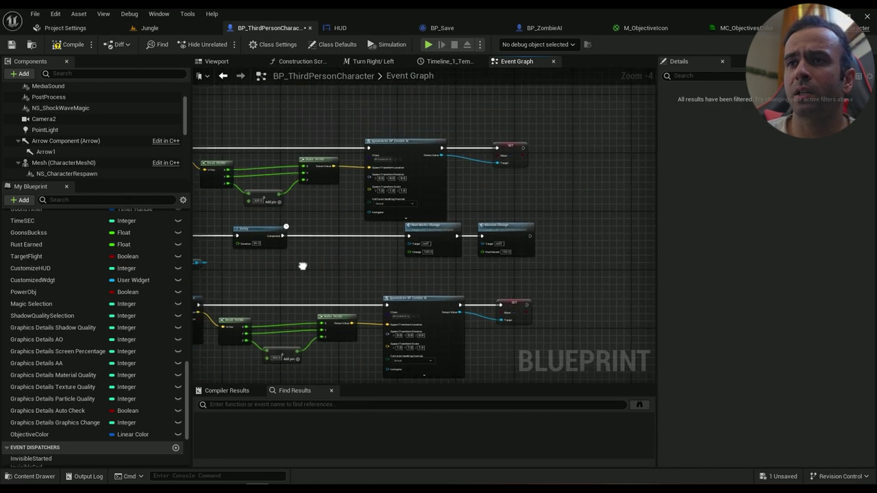
drag(452, 238, 521, 240)
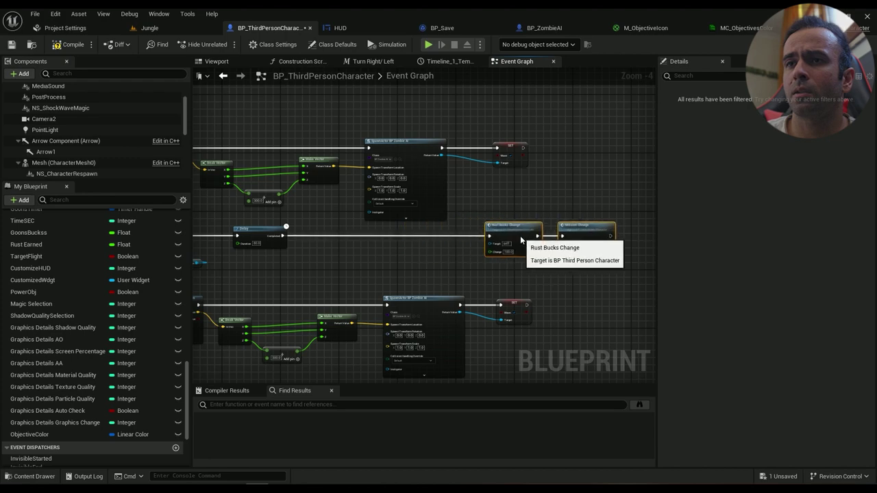
drag(262, 231, 434, 234)
right_drag(320, 238, 464, 232)
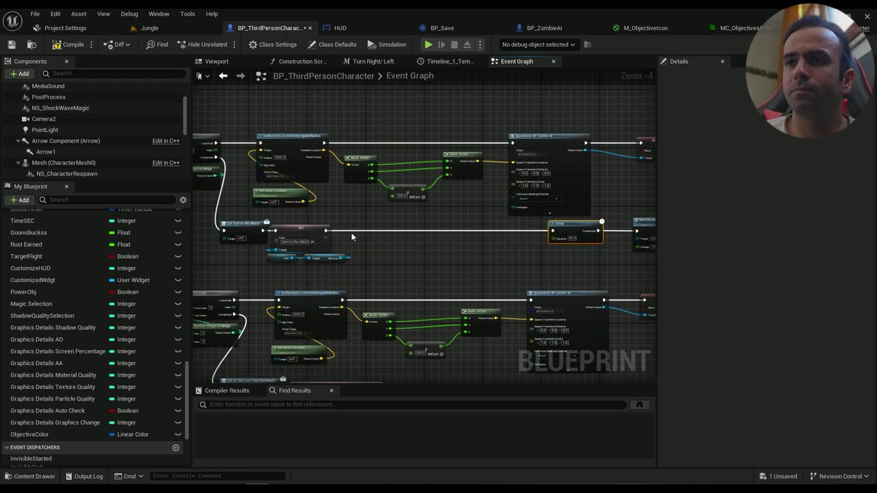
Paste the yellow color nodes between the "Survive the attack" SET node and Delay, wire the execution through and save the blueprint.
drag(368, 234, 421, 234)
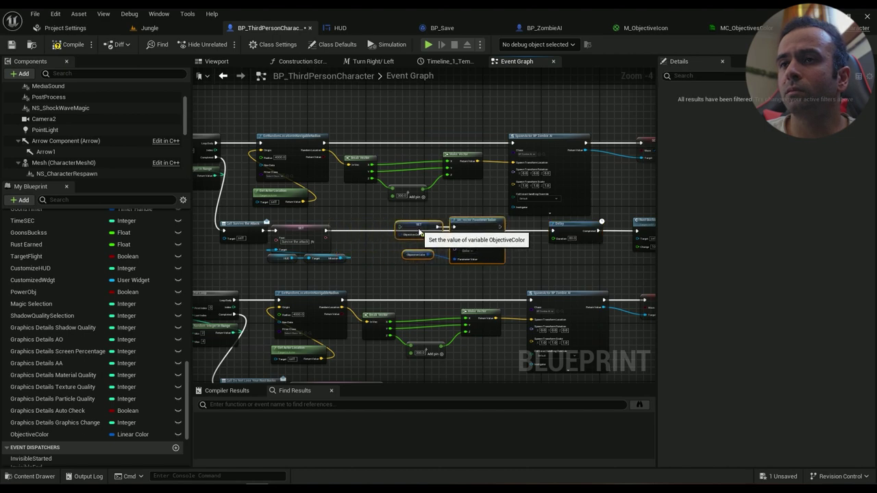
scroll(420, 234, up, 2)
drag(308, 224, 428, 227)
right_drag(499, 210, 389, 201)
drag(545, 216, 545, 216)
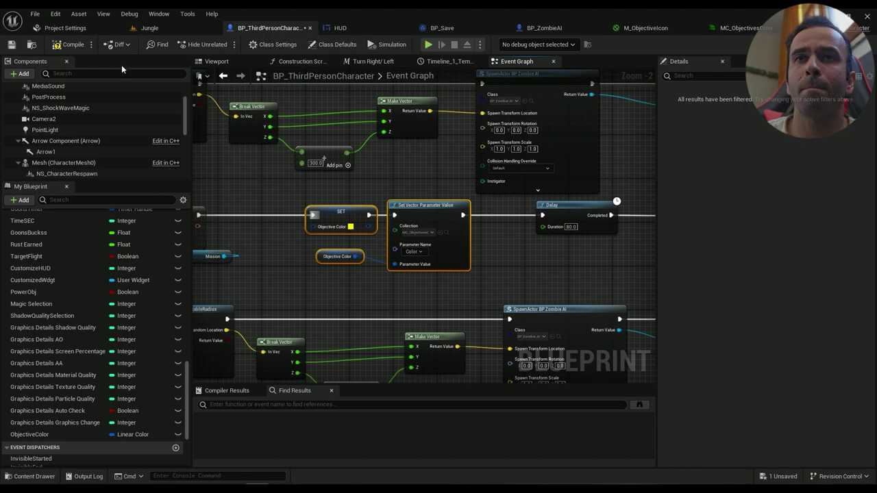
click(12, 45)
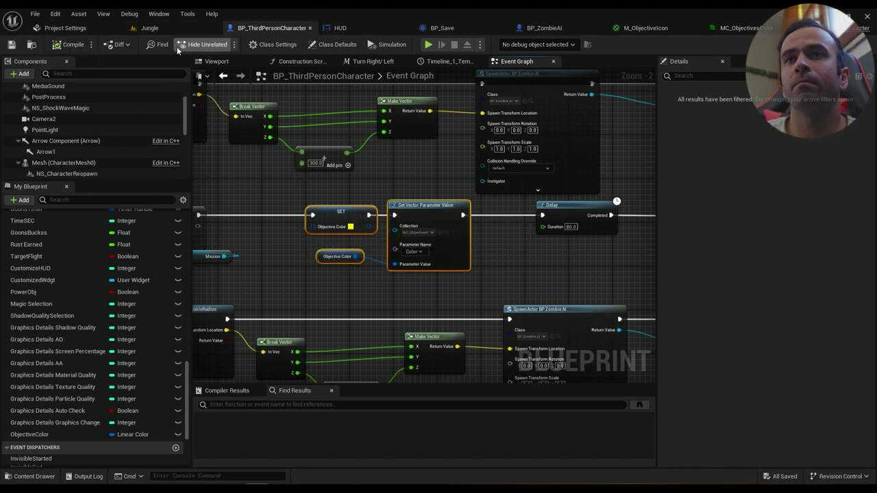
Play-test the Jungle level and look around at the color of the enemy markers.
click(186, 29)
click(243, 46)
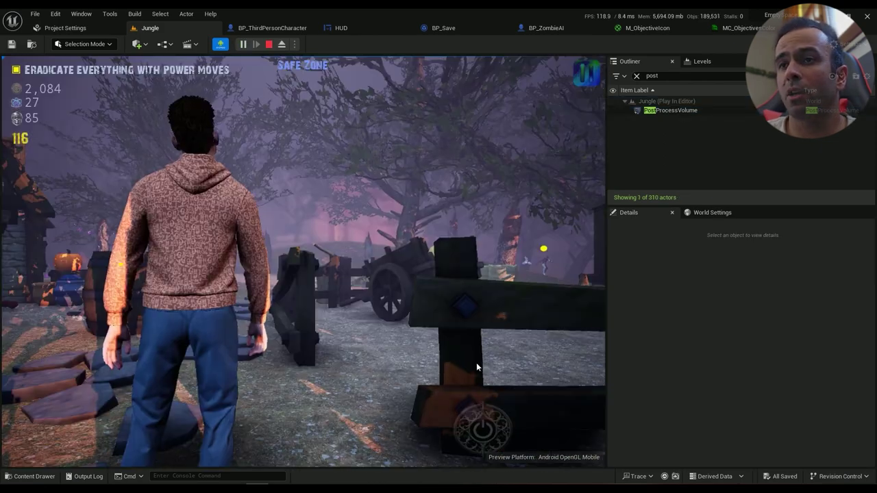
drag(390, 262, 325, 275)
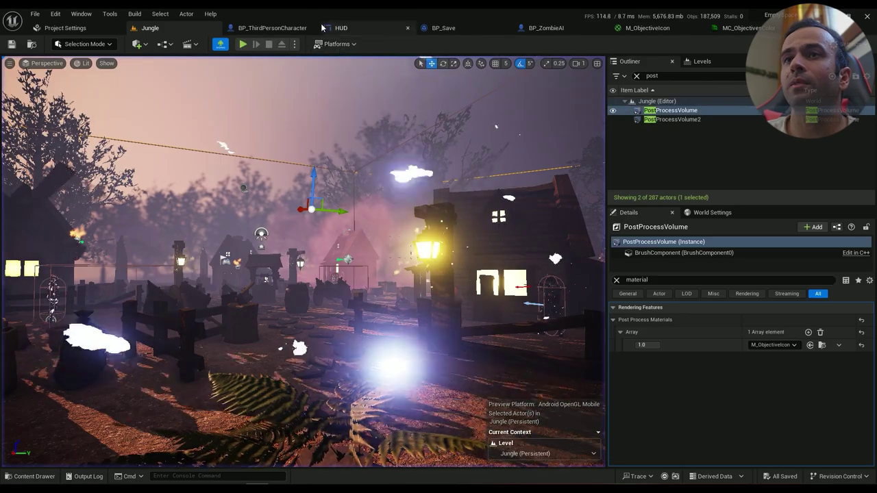
In BP_ThirdPersonCharacter, connect Set Visibility's execution to Switch on Int, set Random Integer's Max to 7 and save the blueprint.
click(295, 28)
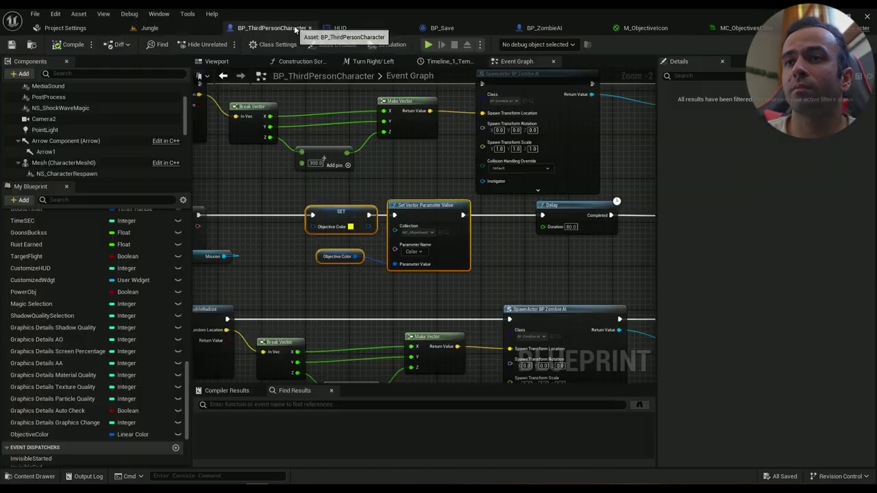
scroll(370, 302, down, 7)
right_drag(312, 226, 574, 229)
scroll(468, 236, up, 6)
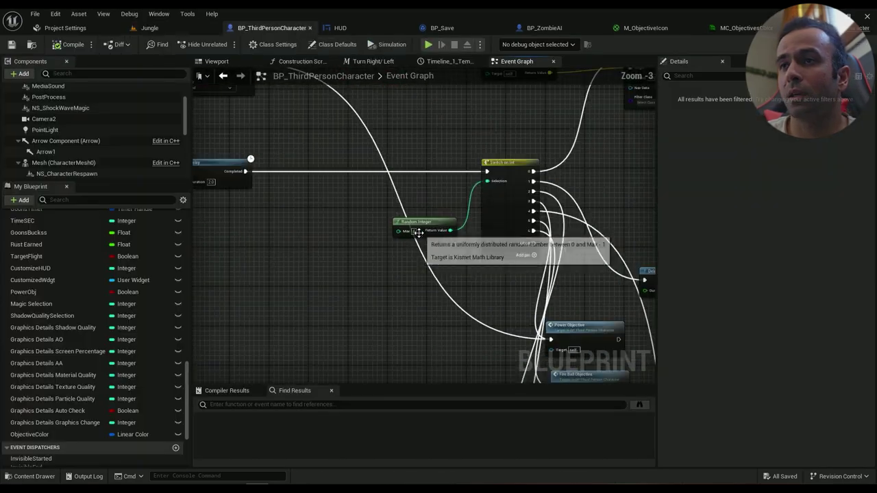
right_drag(410, 176, 442, 285)
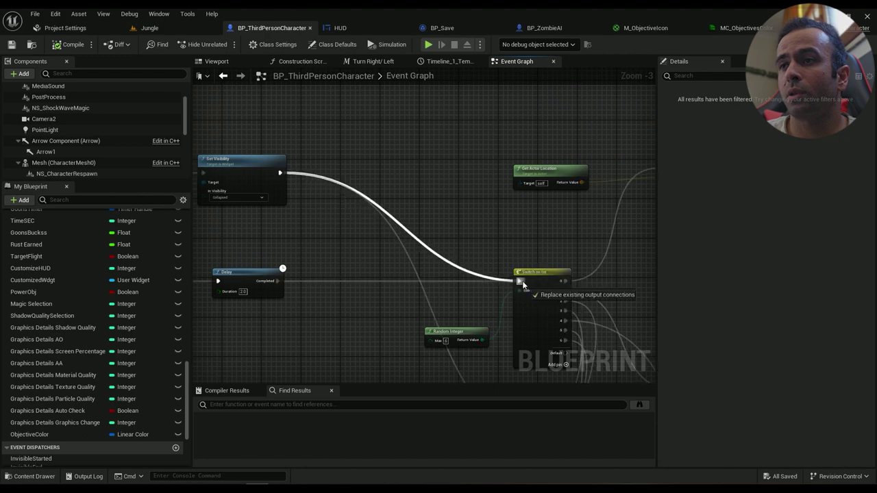
drag(523, 285, 523, 285)
right_drag(514, 354, 431, 207)
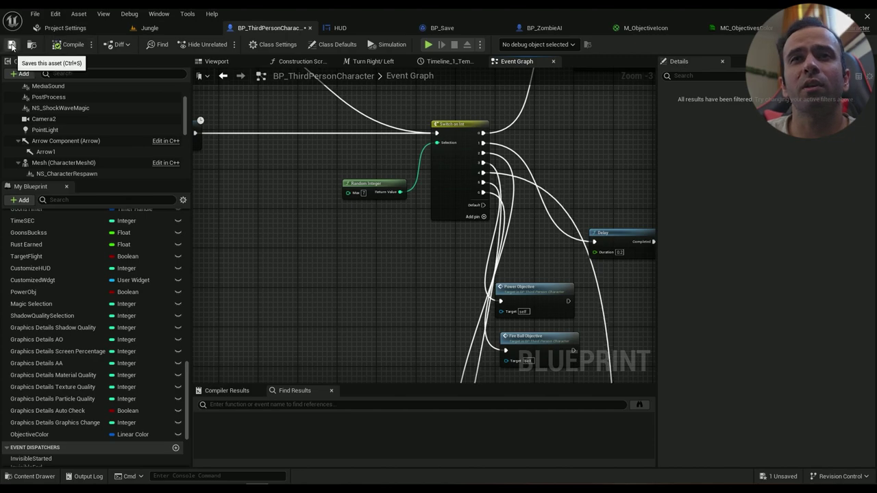
click(12, 45)
Play-test the Jungle level to check the randomly picked objective, and restart the session for another one.
click(149, 29)
click(245, 44)
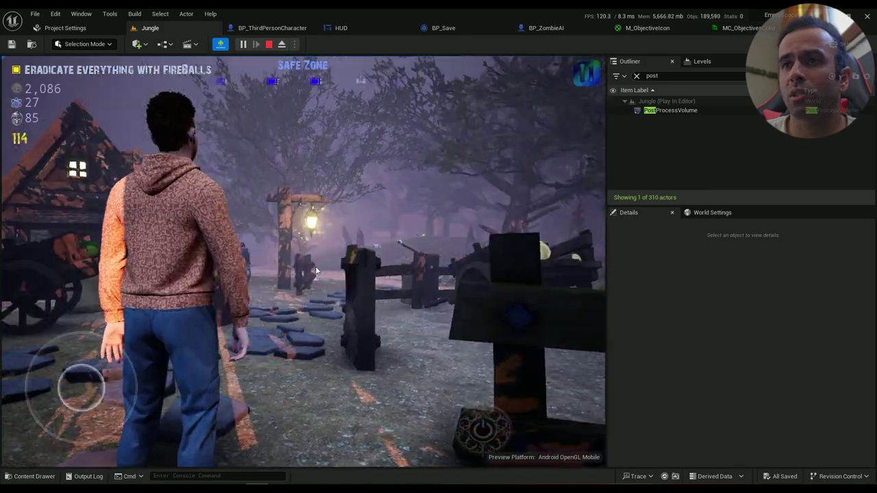
key(Escape)
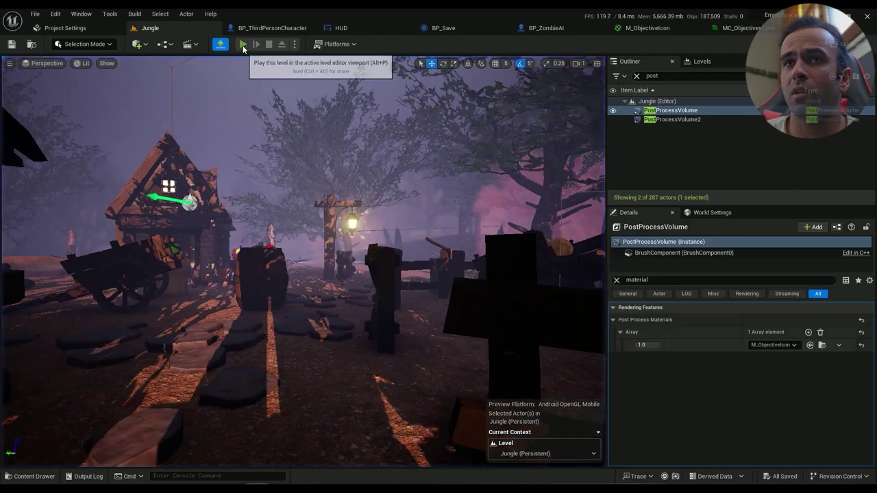
click(243, 45)
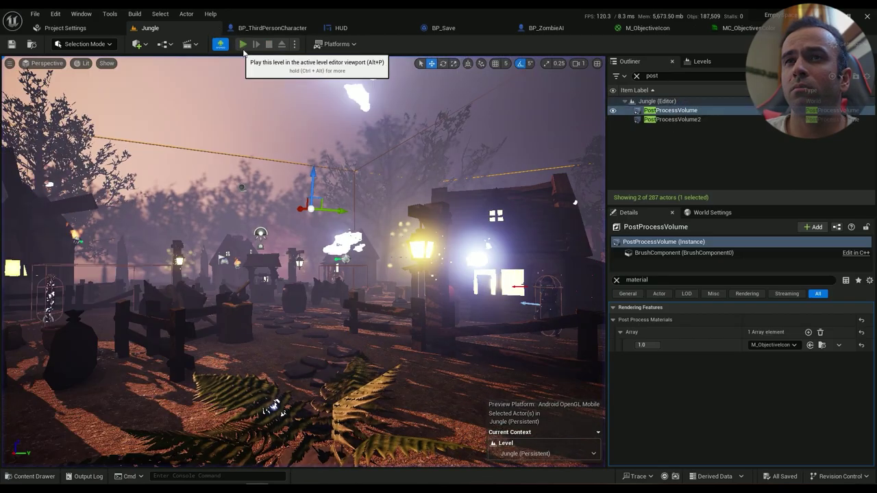
Play the Find the Clue objective, run through the village and the forest path to inspect the target marker's color, and end the session.
click(245, 44)
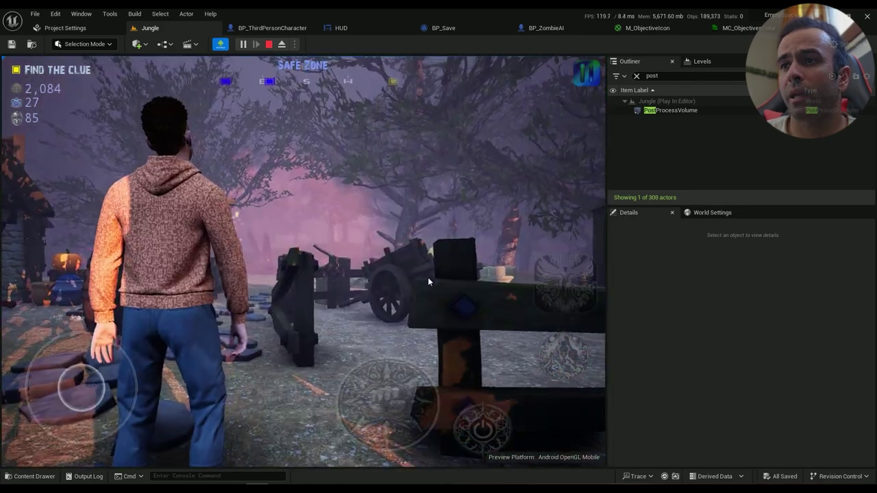
drag(429, 278, 357, 278)
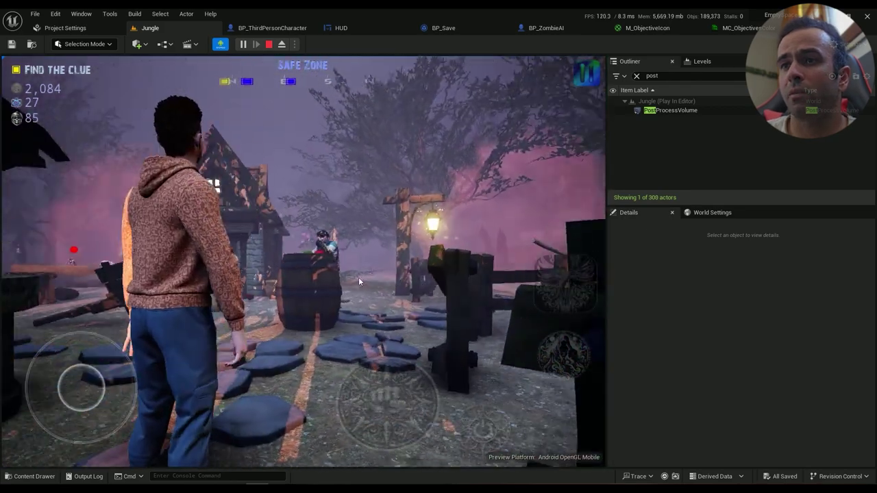
key(w)
drag(518, 223, 342, 233)
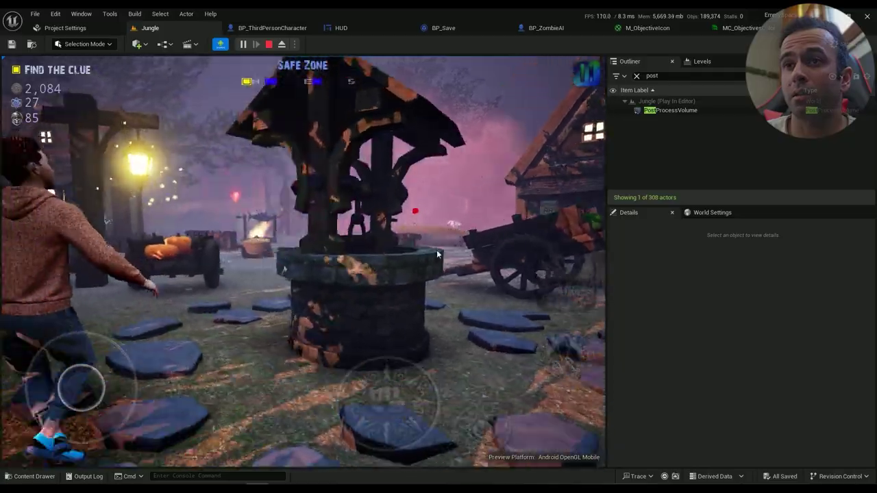
drag(439, 253, 322, 266)
mouse_move(387, 264)
mouse_down()
mouse_move(277, 268)
mouse_move(470, 273)
mouse_move(297, 249)
mouse_up()
key(w)
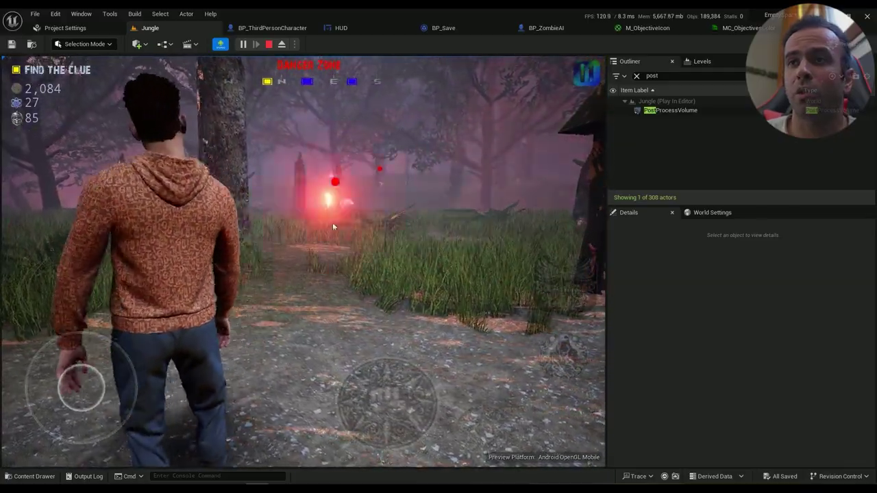
drag(332, 224, 352, 225)
key(w)
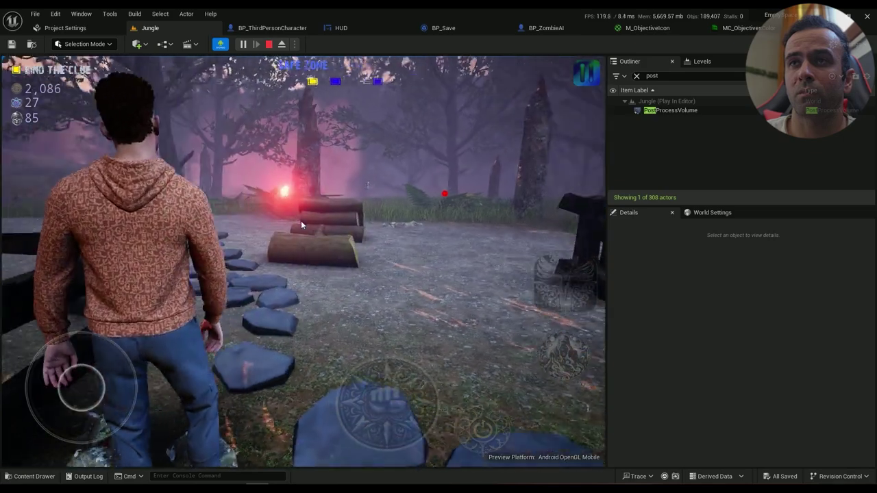
click(268, 44)
Restart the Jungle play session repeatedly to get a different random objective.
click(243, 44)
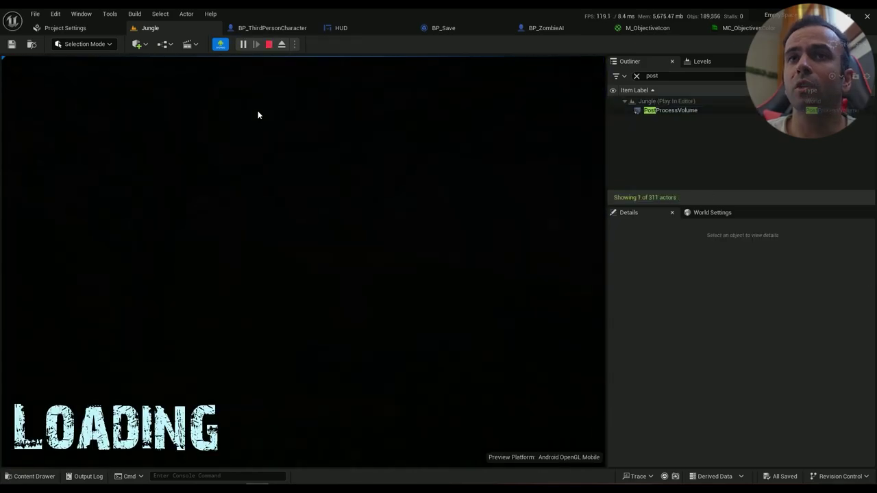
key(Escape)
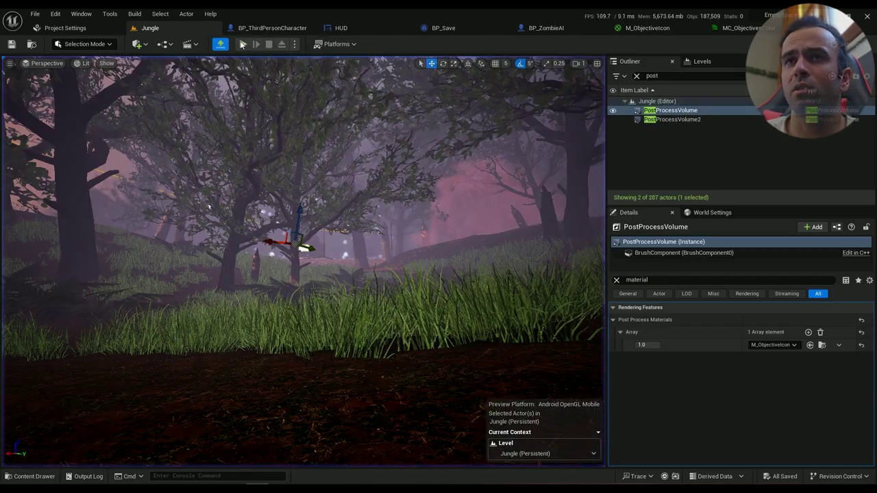
click(243, 44)
key(Escape)
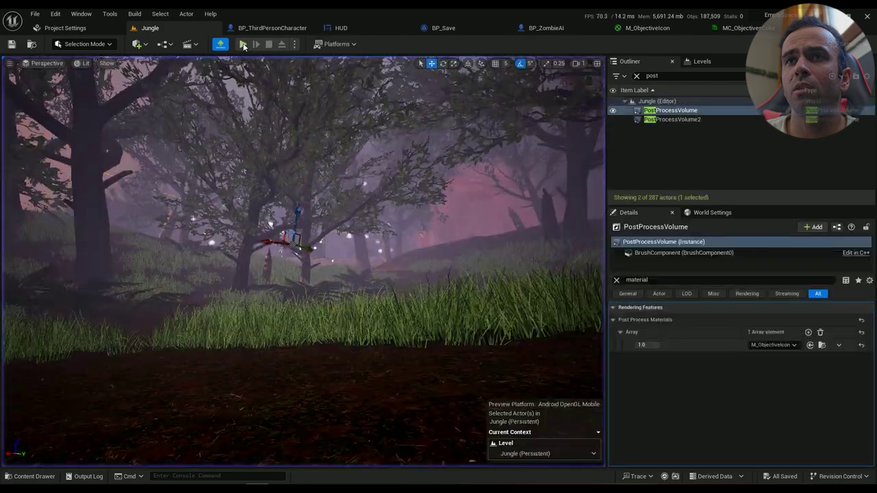
click(242, 44)
key(Escape)
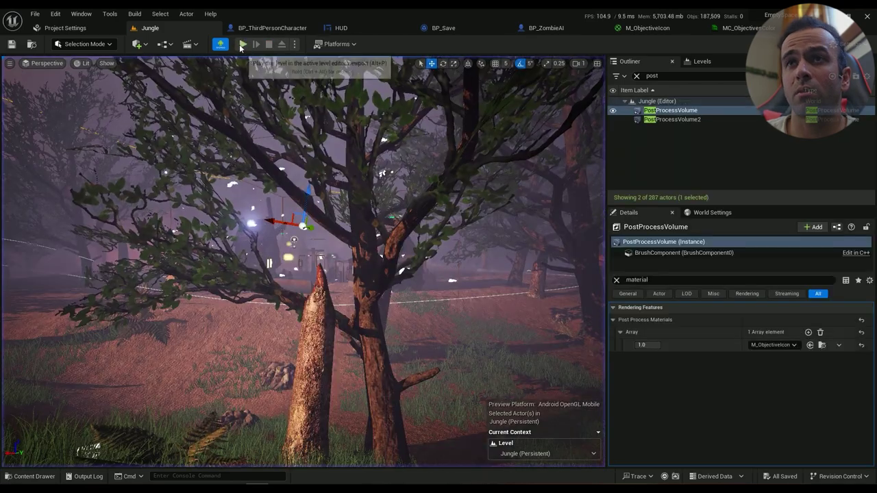
click(243, 44)
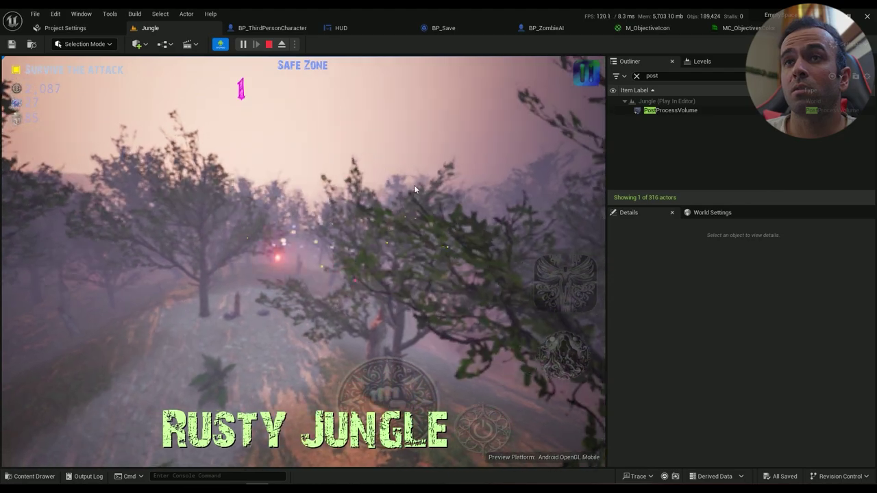
key(Escape)
Play the Find Out What Happened objective, walk around to inspect its marker color and end the session.
click(242, 44)
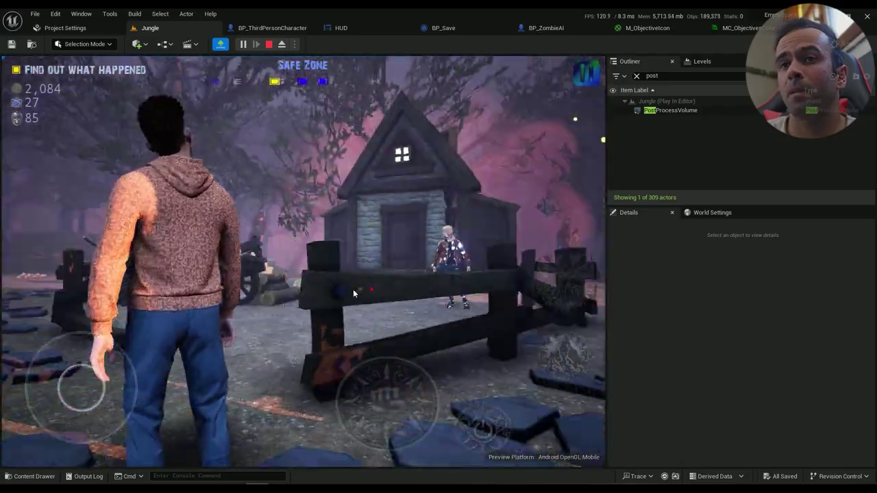
drag(353, 289, 310, 254)
key(w)
key(Escape)
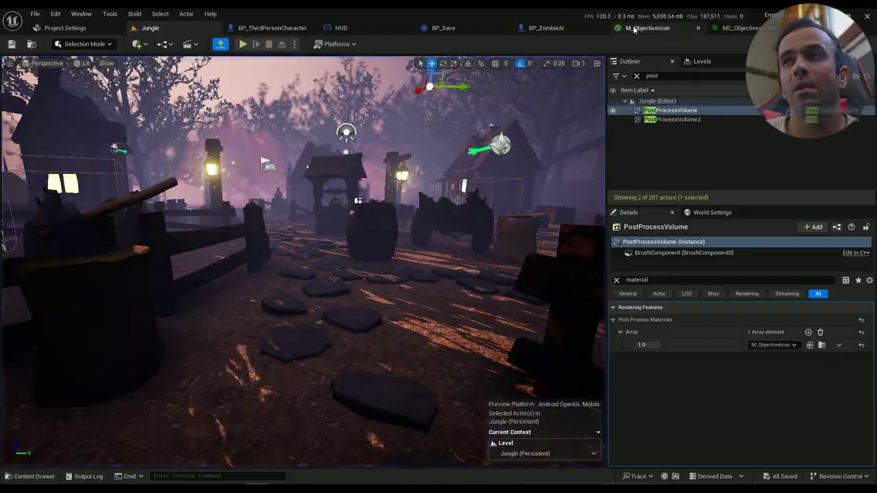
In M_ObjectiveIcon, move the PostProcessInput0 scene texture and its RGB mask closer together, above the Color parameter row.
click(647, 28)
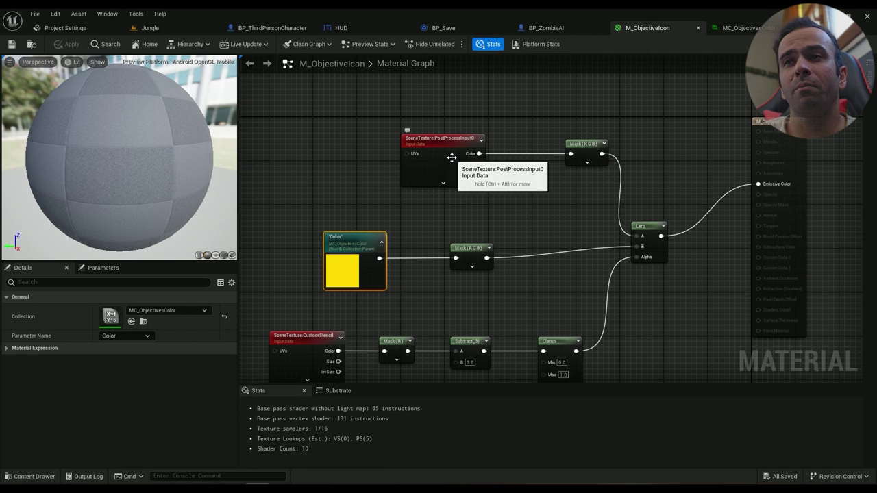
drag(452, 159, 401, 161)
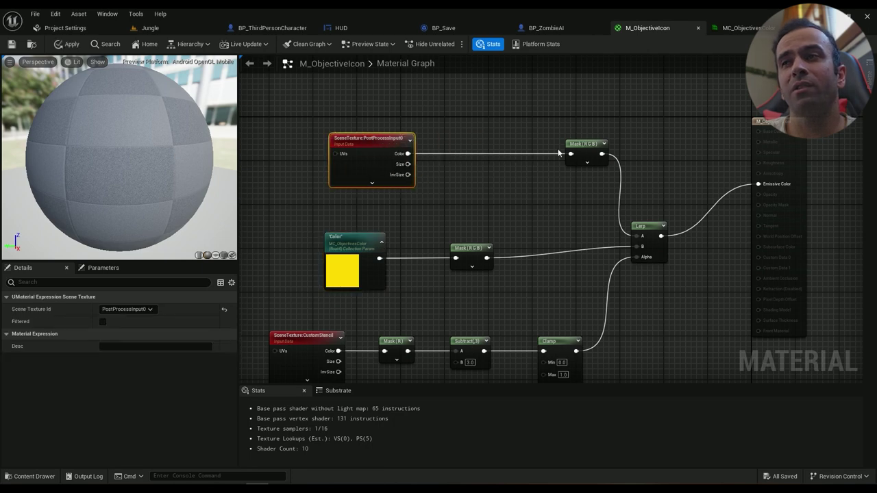
drag(588, 152, 473, 152)
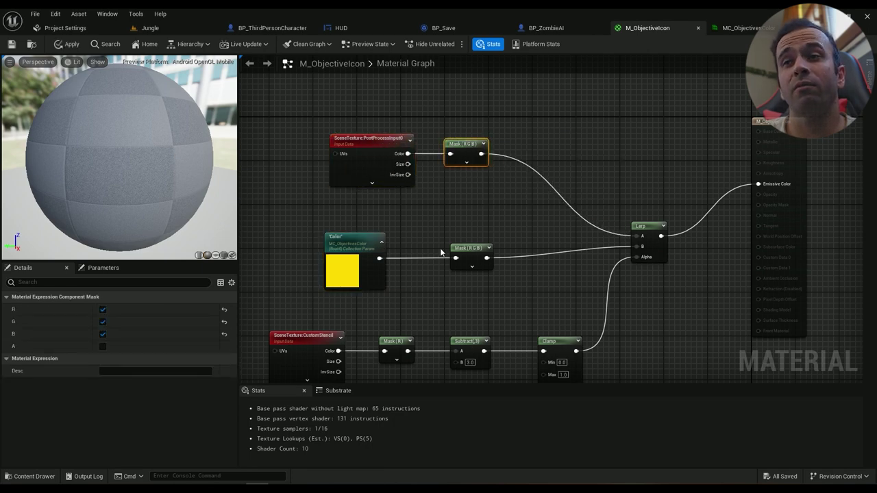
scroll(431, 252, down, 5)
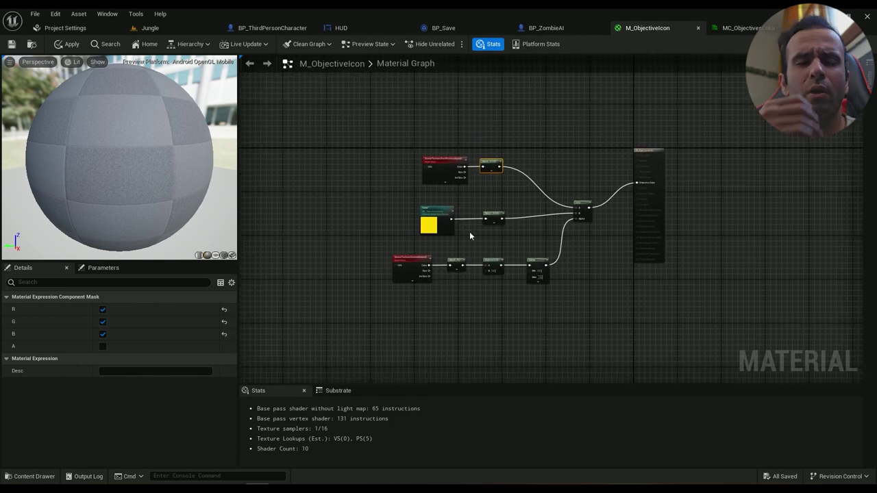
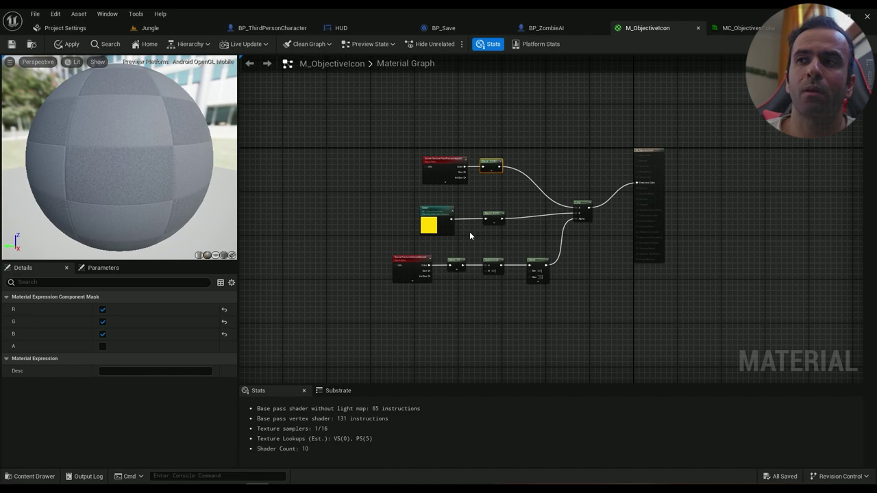
Check the custom depth pass and CustomDepth Stencil Value settings of the zombie's character mesh in BP_ZombieAI.
click(569, 28)
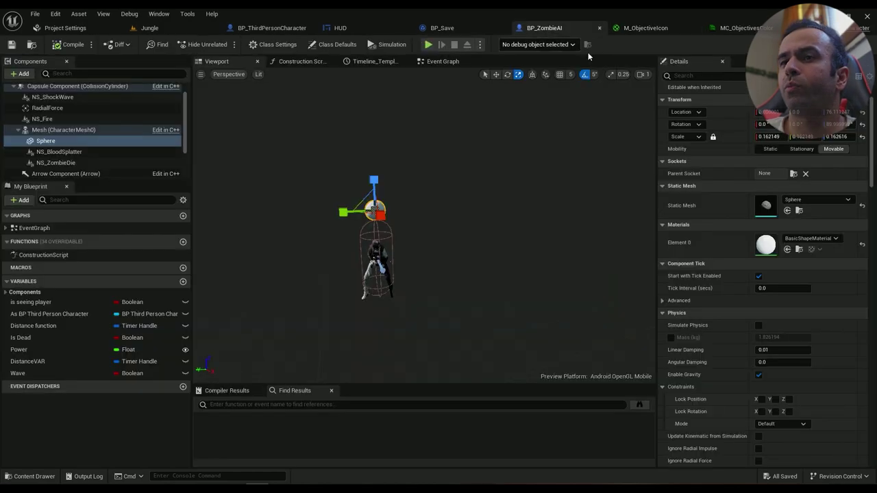
click(382, 268)
scroll(795, 284, down, 10)
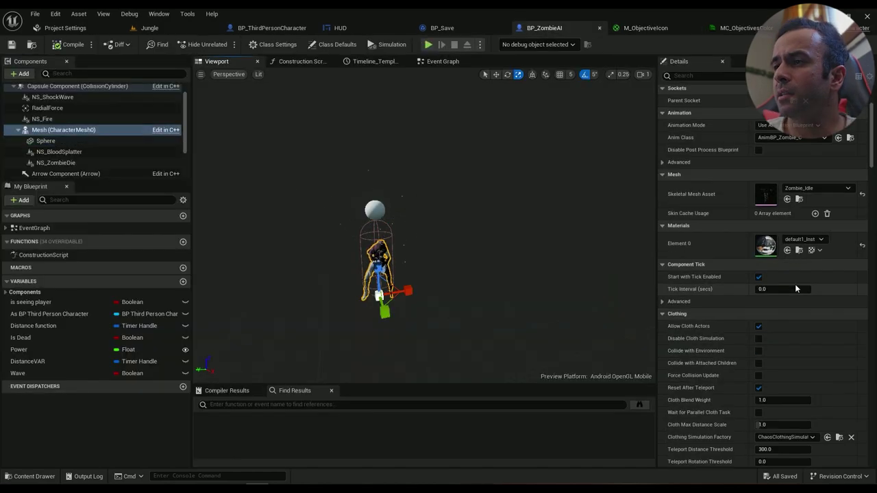
scroll(809, 302, down, 15)
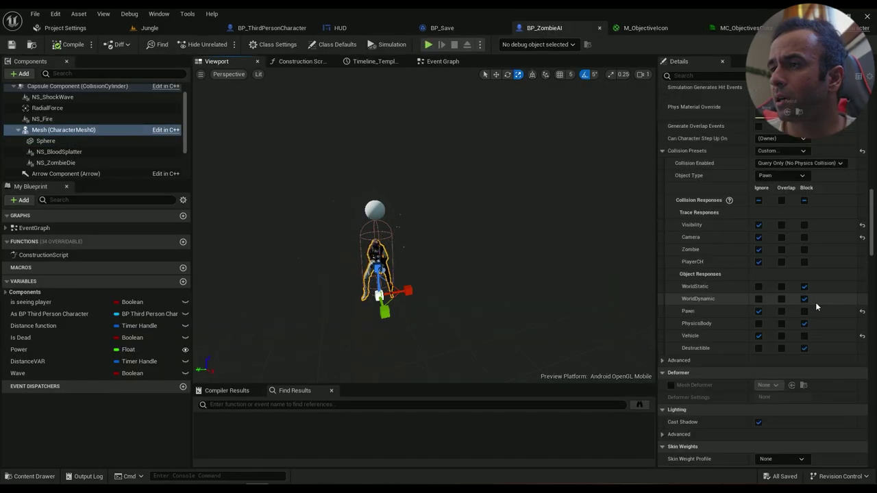
scroll(822, 317, down, 2)
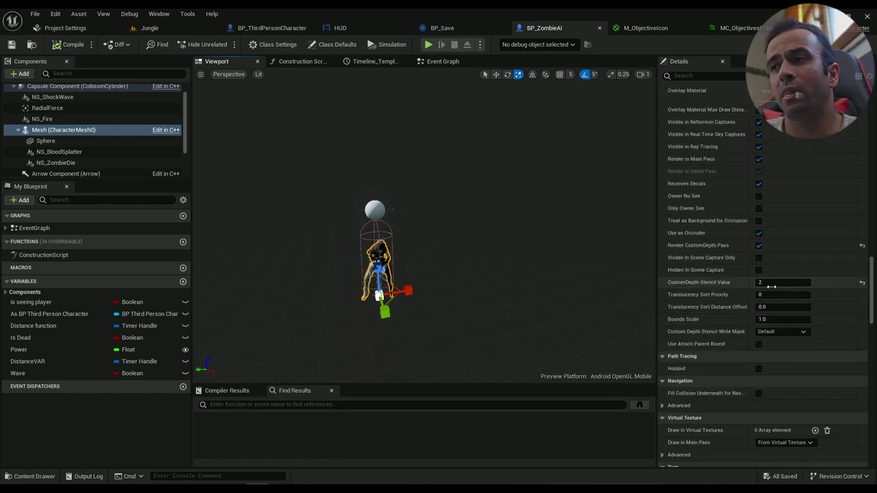
scroll(389, 250, up, 7)
right_drag(358, 267, 325, 303)
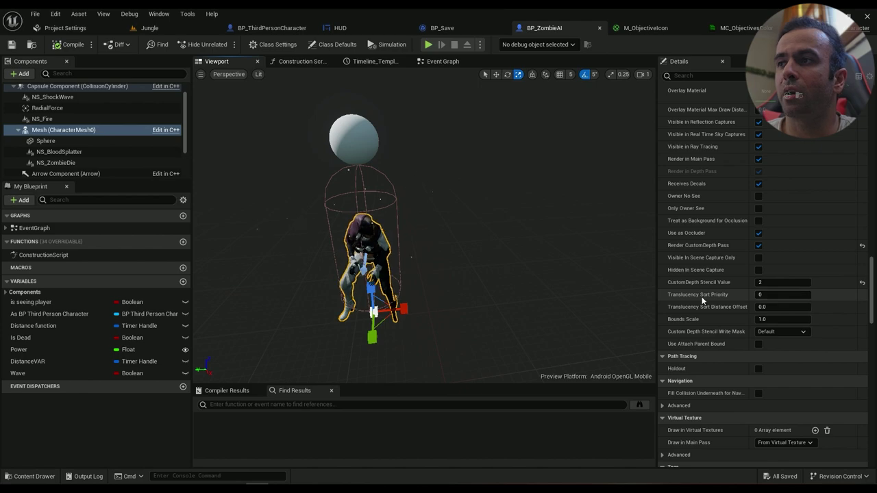
Search the Materials folder for "stenc" and open the M_CustomStencil material.
click(159, 30)
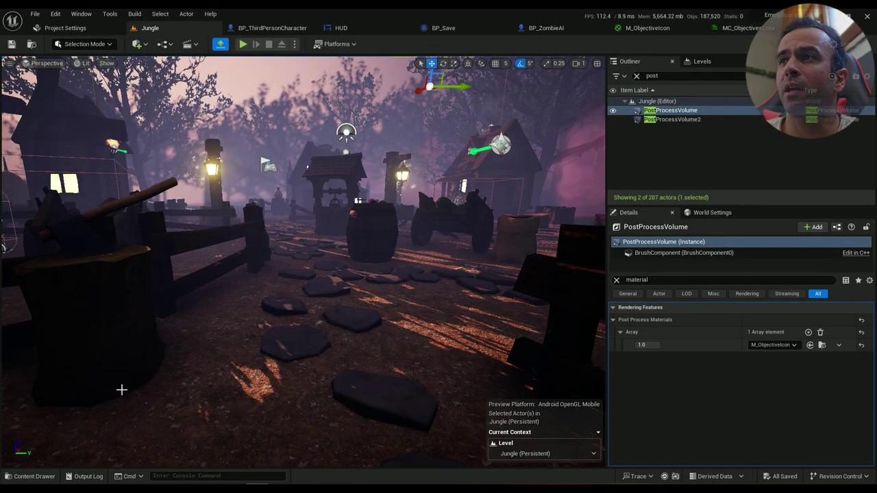
click(676, 31)
click(32, 44)
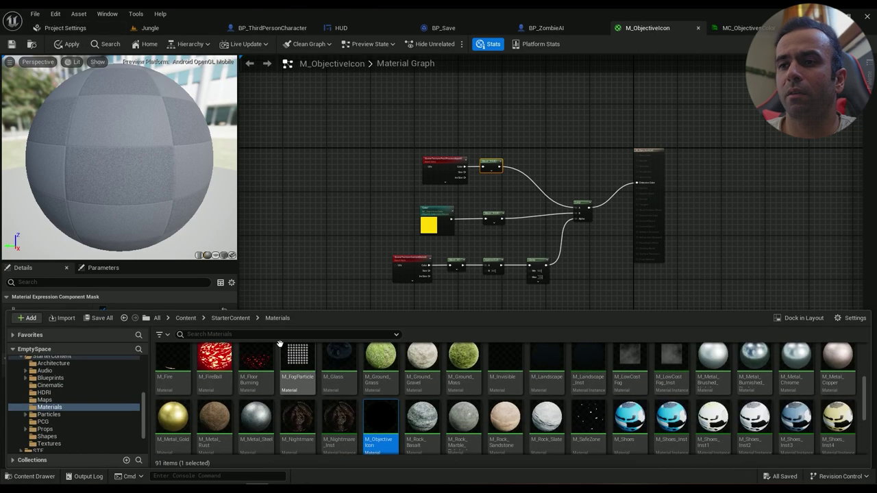
scroll(505, 442, down, 3)
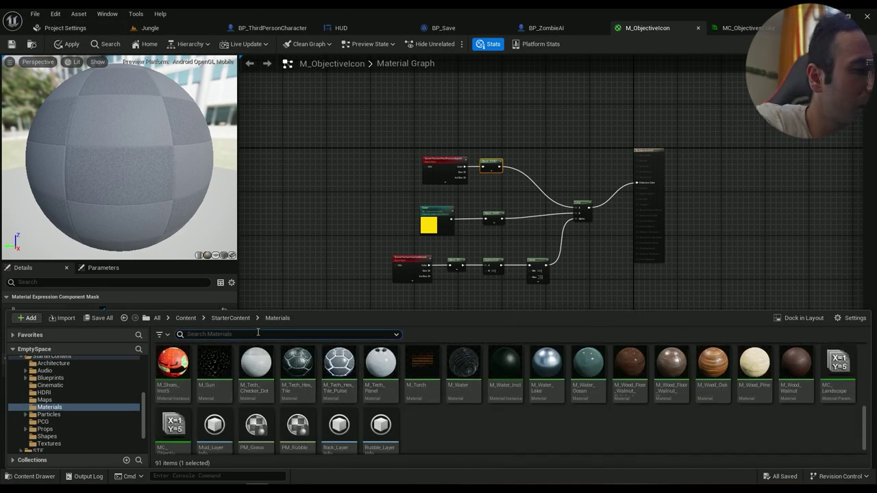
text(stenc)
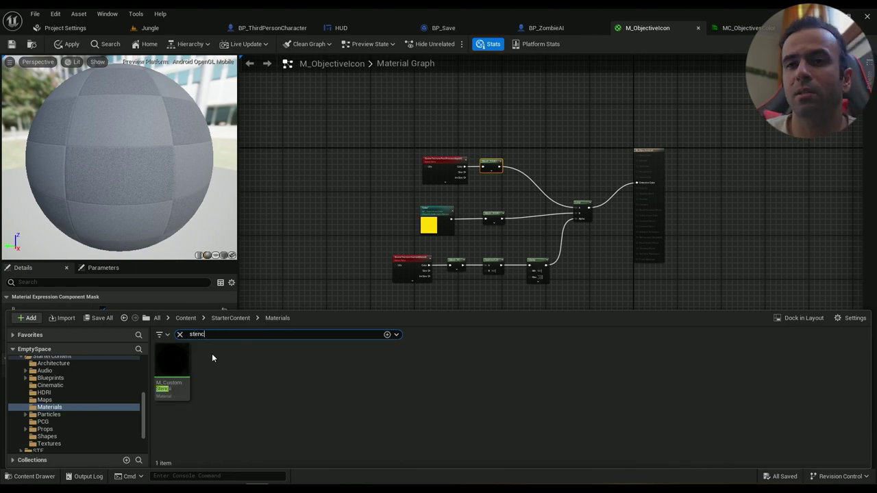
double_click(175, 357)
Copy the red color constant and the Absolute World Position and Time noise network from M_CustomStencil into M_ObjectiveIcon.
scroll(797, 187, down, 5)
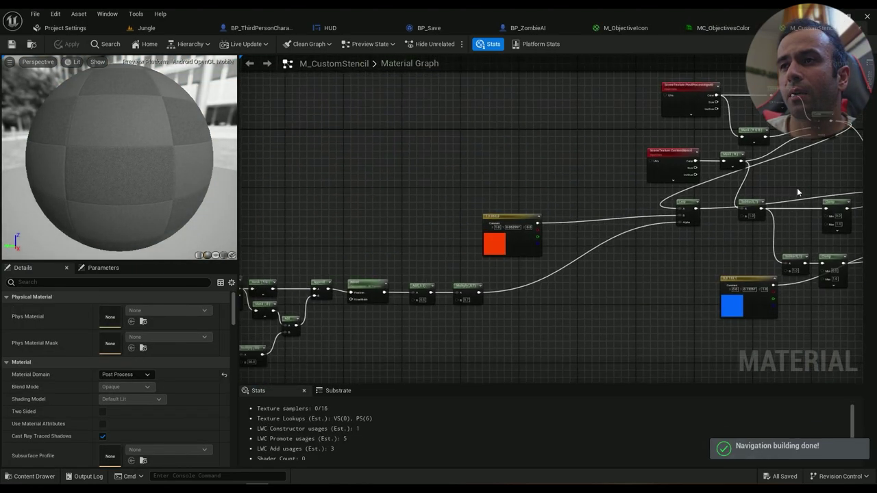
right_drag(614, 245, 652, 193)
scroll(650, 195, up, 4)
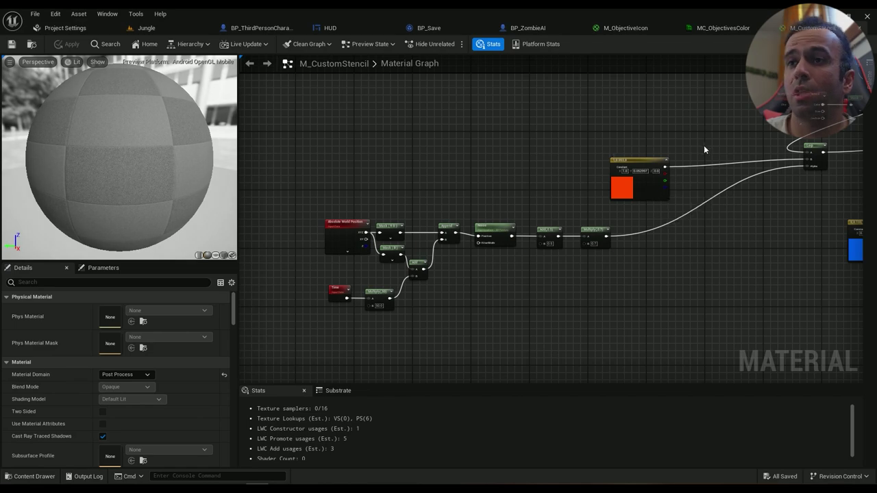
drag(305, 331, 306, 333)
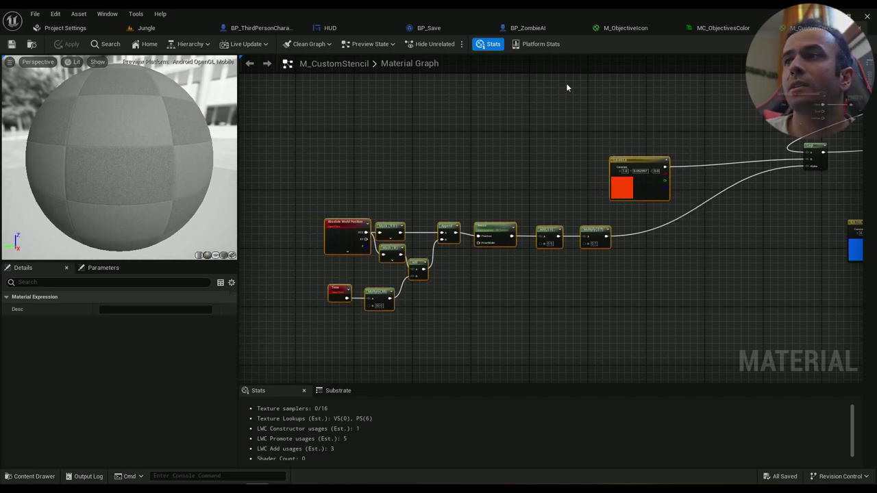
click(625, 28)
scroll(530, 159, down, 4)
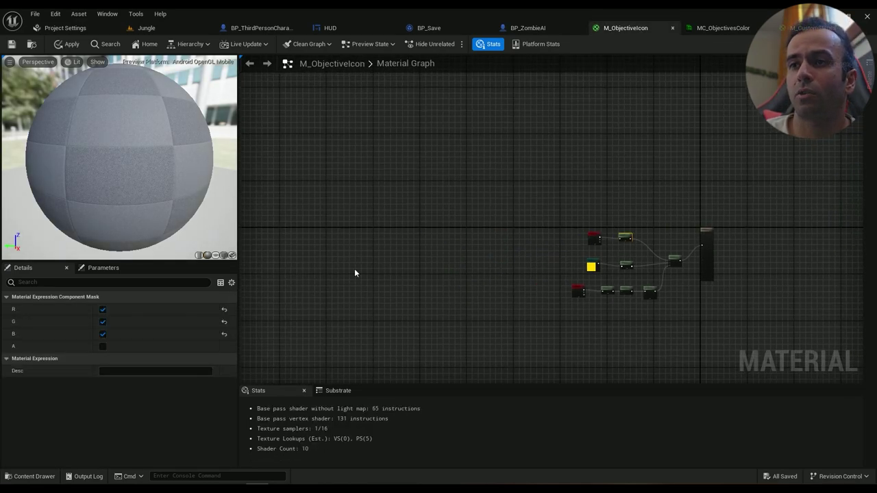
key(ctrl+v)
scroll(328, 275, up, 7)
click(296, 213)
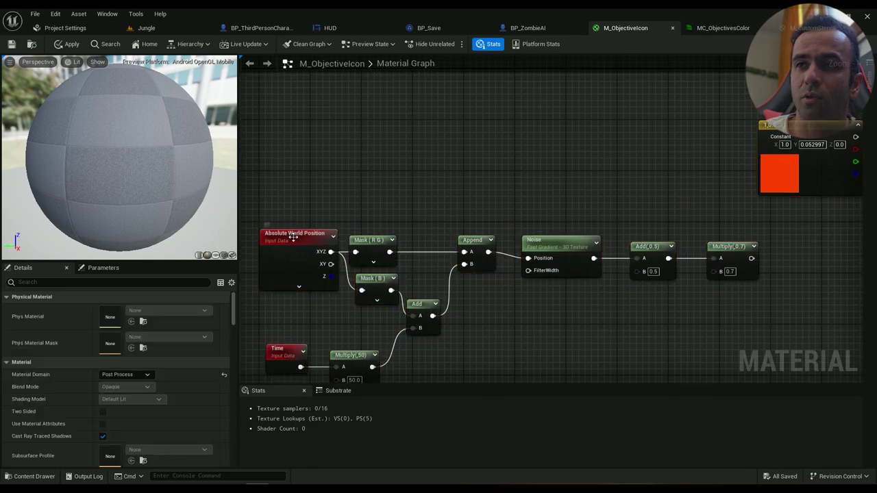
Examine the pasted noise network and the settings of its Noise node.
right_drag(351, 232, 422, 197)
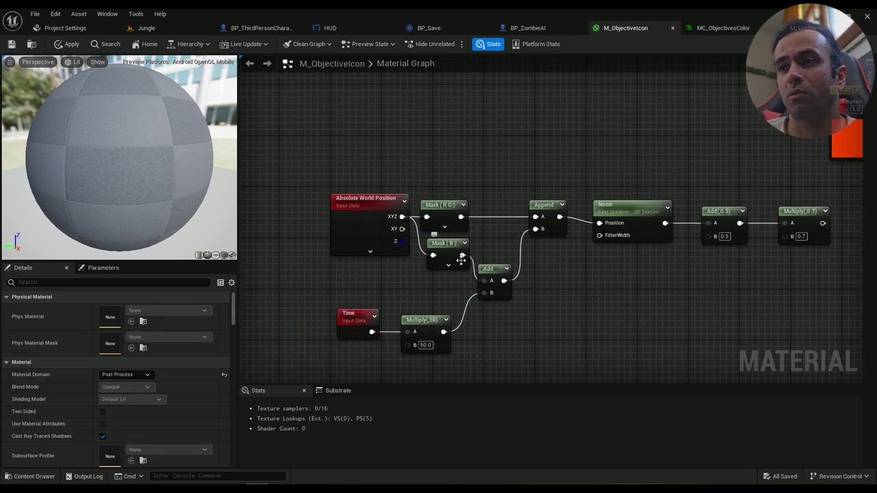
right_drag(422, 362, 367, 324)
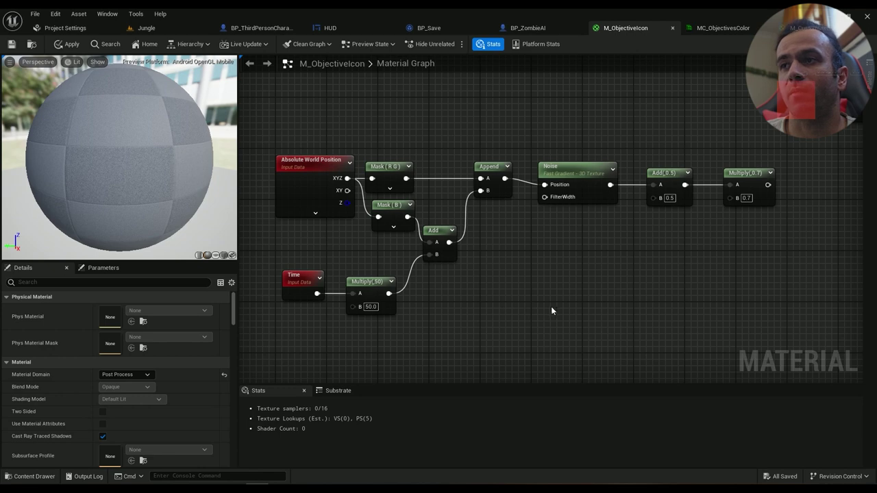
click(587, 180)
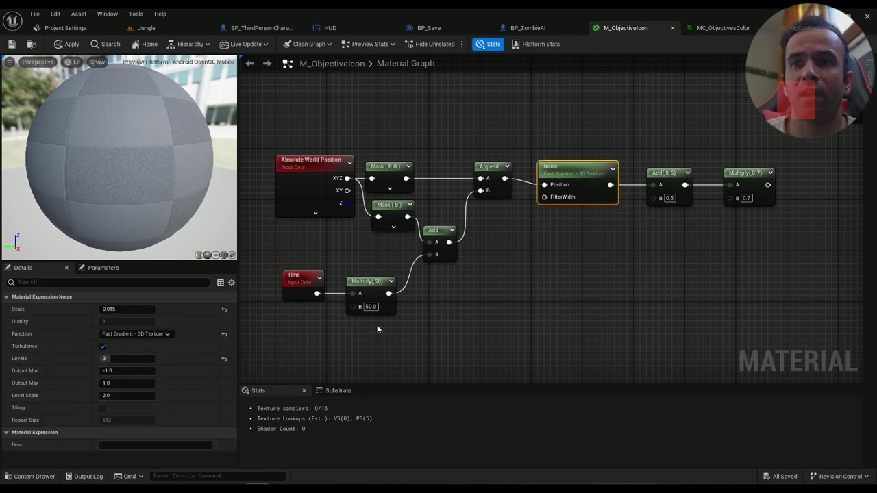
click(102, 347)
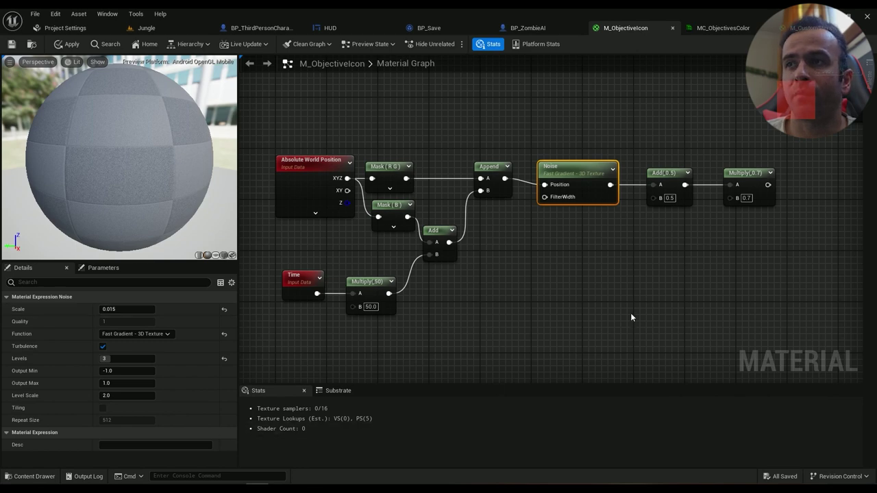
Move the red color constant above the noise network and multiply it by the output of the Add(,0.5) node with a new Multiply node.
right_drag(567, 240, 575, 311)
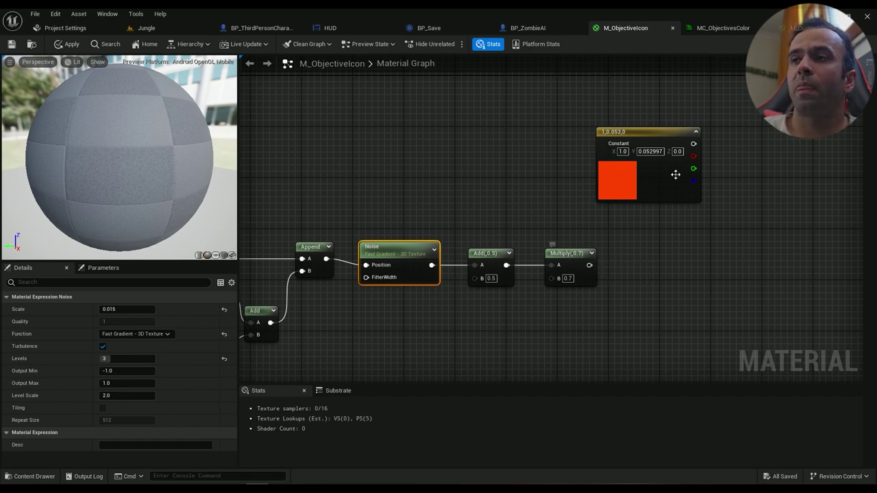
drag(676, 175, 528, 181)
drag(575, 262, 716, 264)
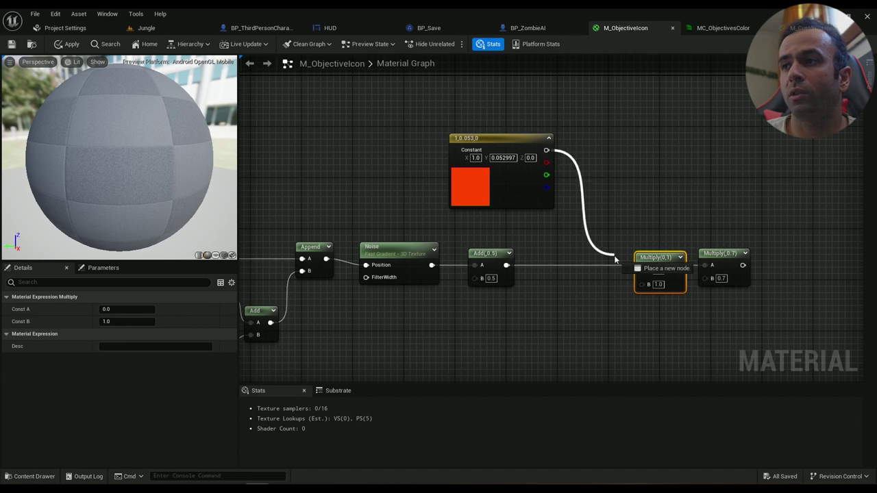
drag(639, 268, 641, 268)
click(612, 220)
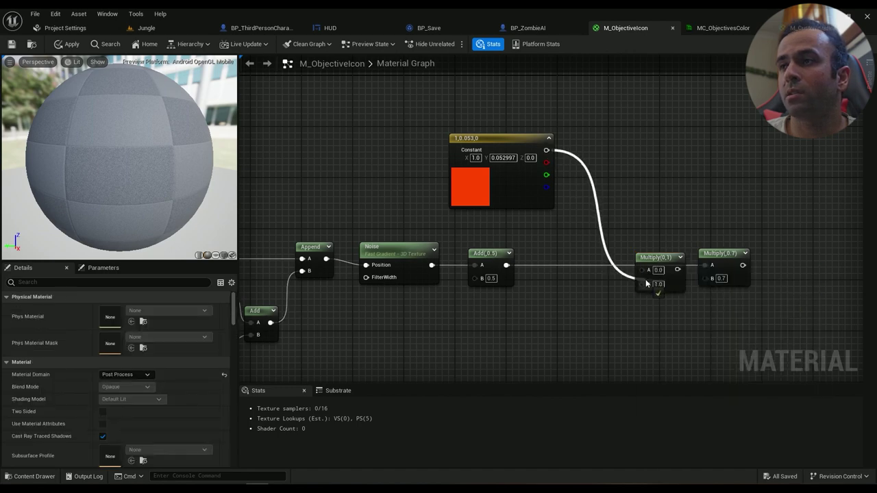
drag(651, 257, 609, 244)
Move the PostProcessInput0 scene texture and its RGB mask together toward the pasted noise network.
right_drag(687, 273, 532, 294)
scroll(527, 300, down, 3)
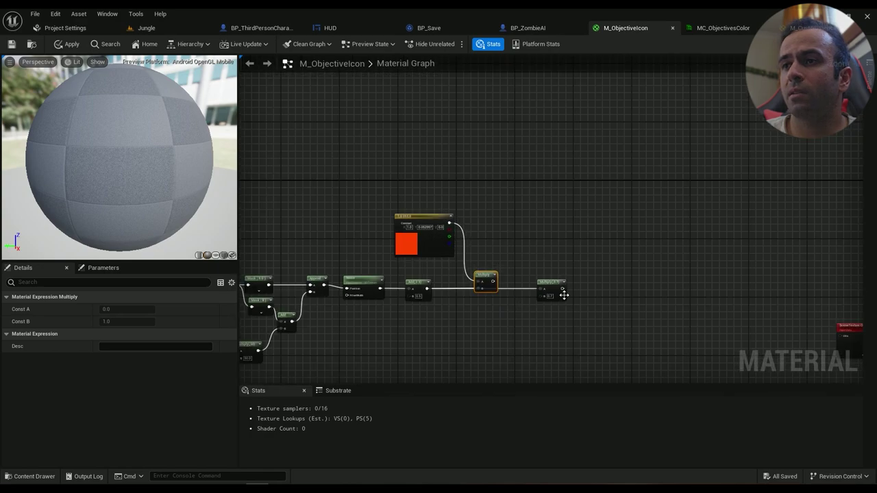
scroll(599, 289, down, 3)
right_drag(625, 278, 514, 275)
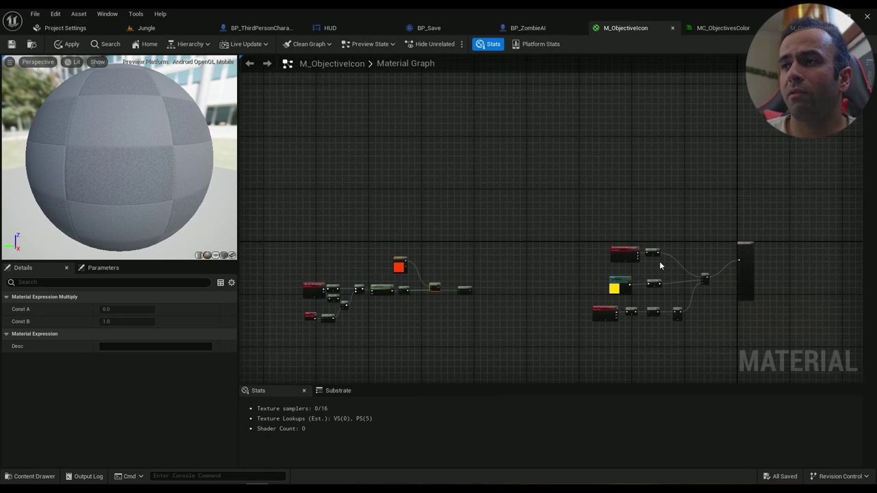
scroll(659, 257, up, 2)
drag(674, 229, 589, 257)
scroll(382, 233, up, 2)
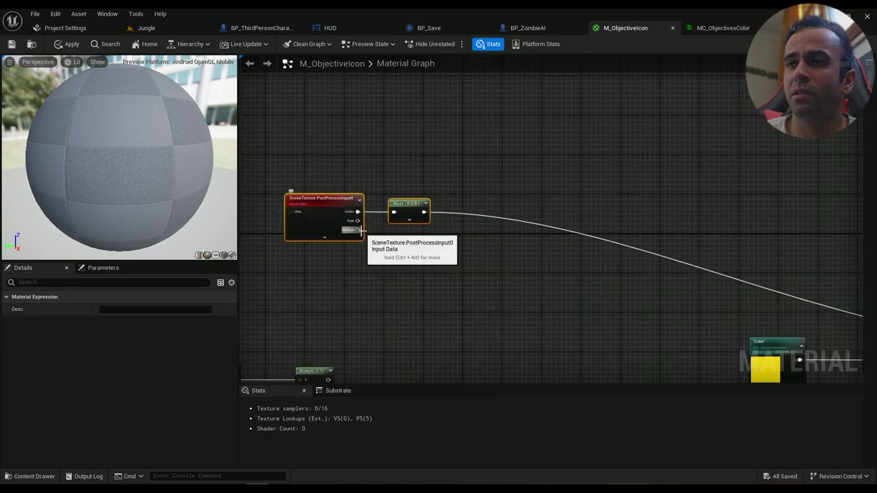
Feed the output of the PostProcessInput0 RGB mask into a new Multiply node.
drag(464, 234, 464, 234)
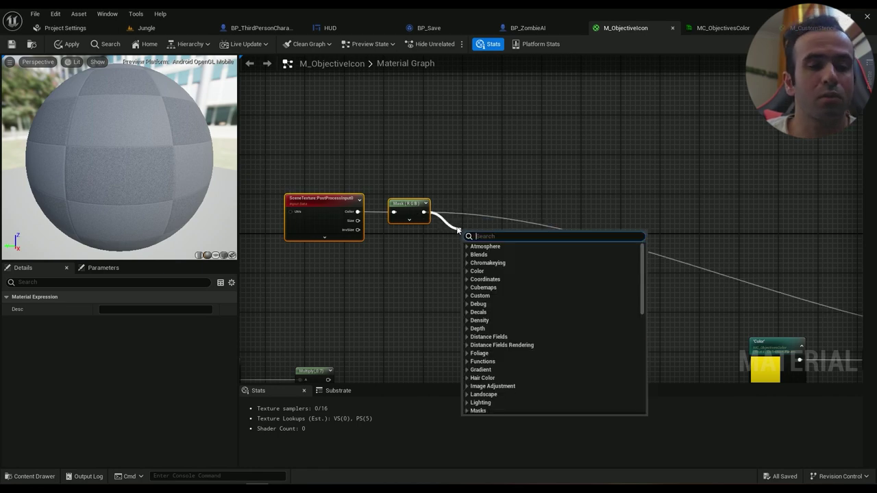
text(mul)
click(480, 295)
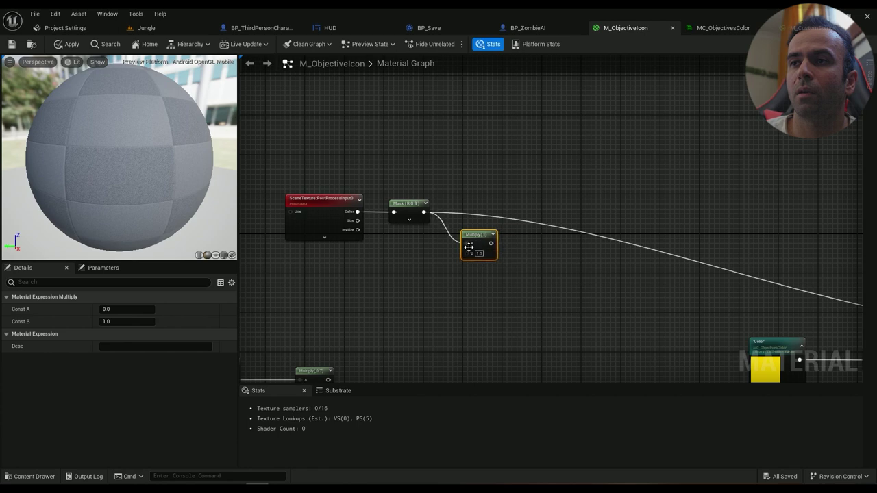
Delete the Multiply(,0.7) node and connect the red-noise Multiply output to input B of the Multiply beside the RGB mask.
right_drag(410, 269, 569, 248)
right_drag(549, 320, 536, 270)
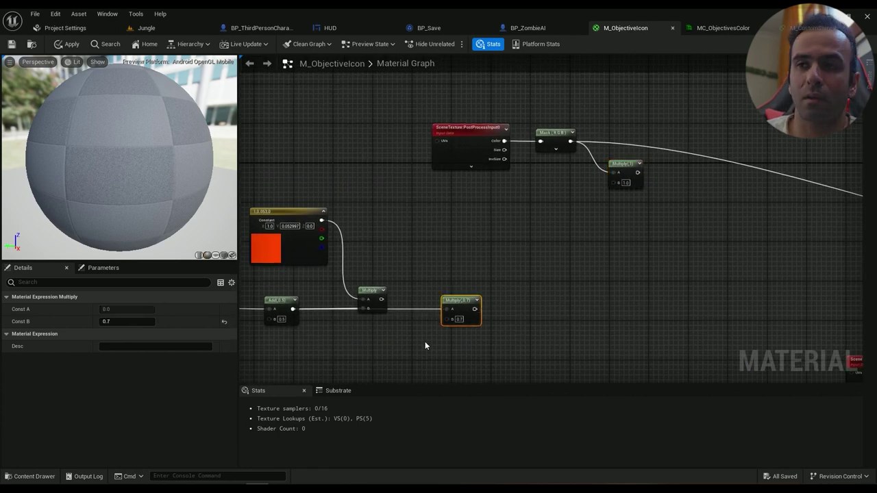
key(Delete)
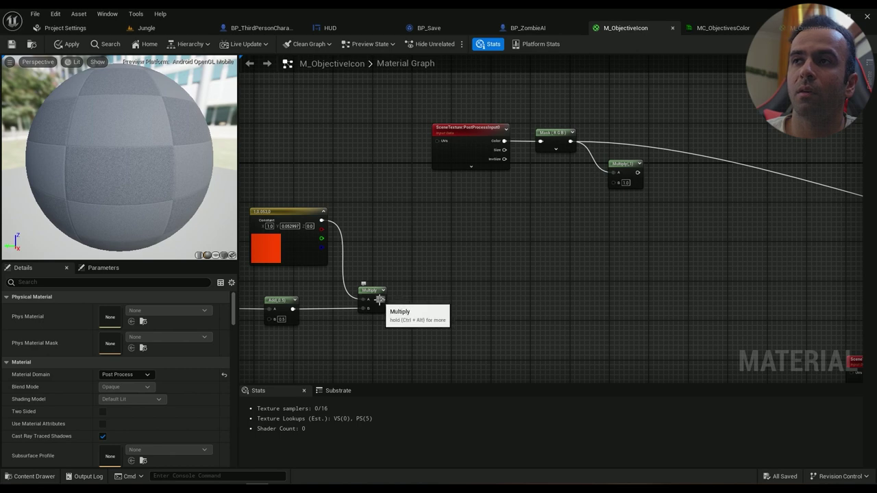
drag(620, 185, 620, 183)
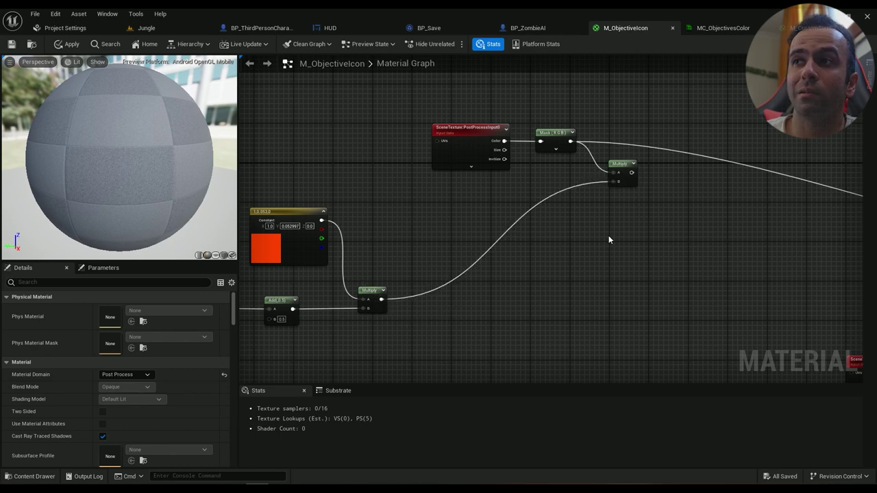
Replace the Multiply beside the PostProcessInput0 RGB mask with an Add node whose input A takes the mask's output.
click(630, 181)
key(Delete)
drag(571, 141, 603, 183)
text(add)
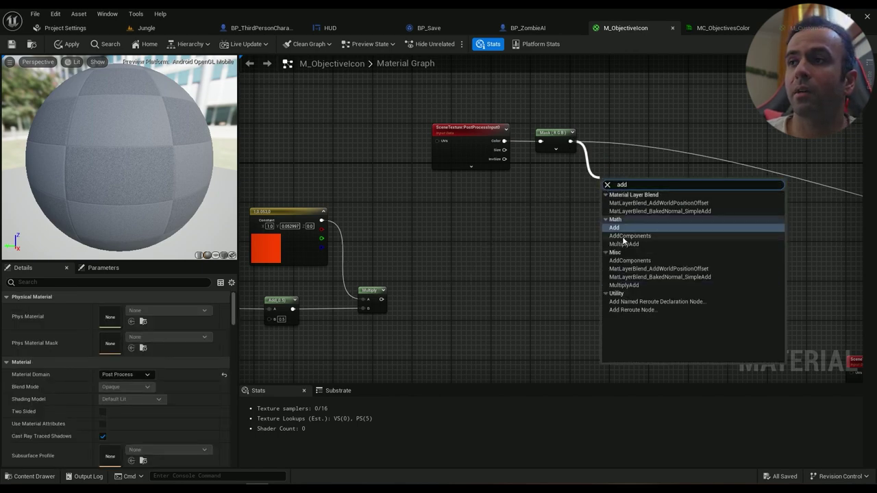
click(624, 227)
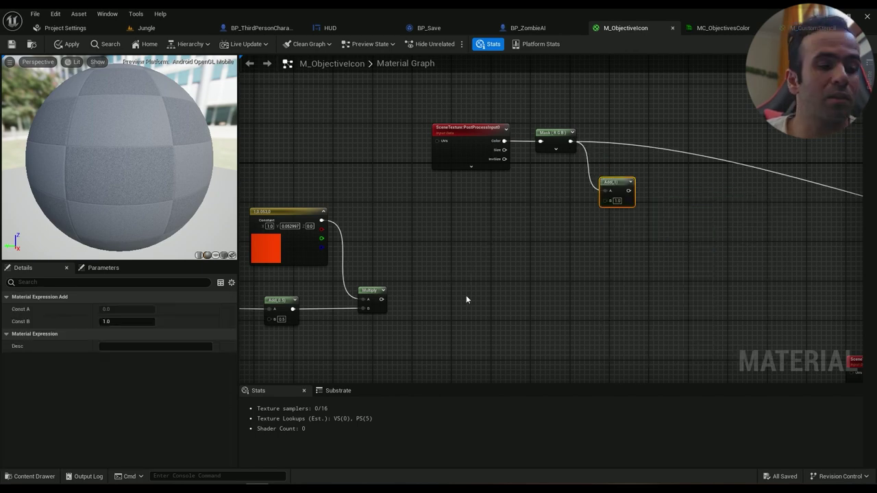
Multiply the red-noise output by 0.3 with a new Multiply node and connect it to input B of the Add node.
right_drag(467, 296, 425, 287)
drag(441, 298, 442, 302)
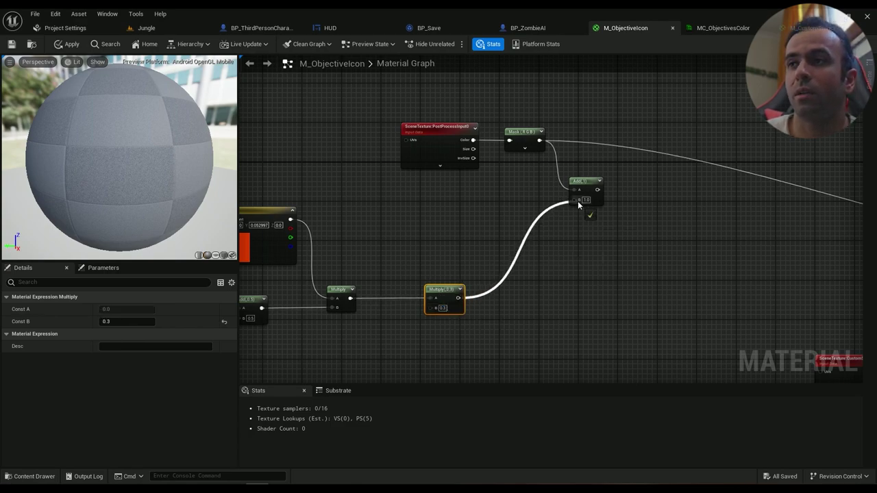
drag(578, 203, 578, 204)
Connect the Add node's output to input B of the Lerp, replacing the yellow Color mask.
scroll(591, 229, down, 2)
right_drag(681, 232, 468, 210)
scroll(634, 221, up, 1)
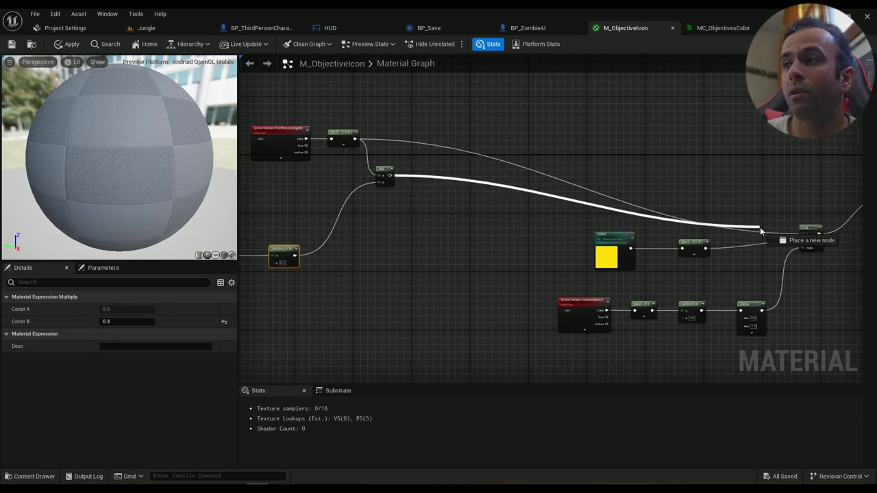
drag(807, 244, 806, 241)
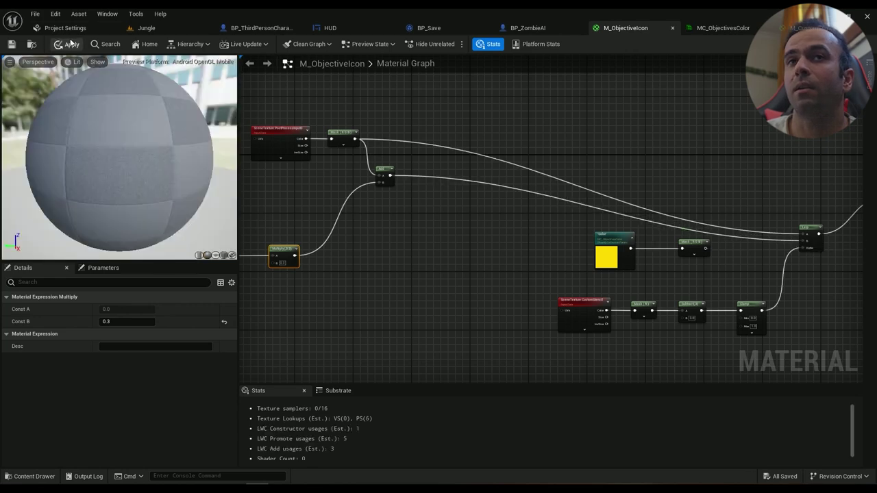
Run the Jungle level briefly to check the updated post-process material, and stop the session.
click(146, 27)
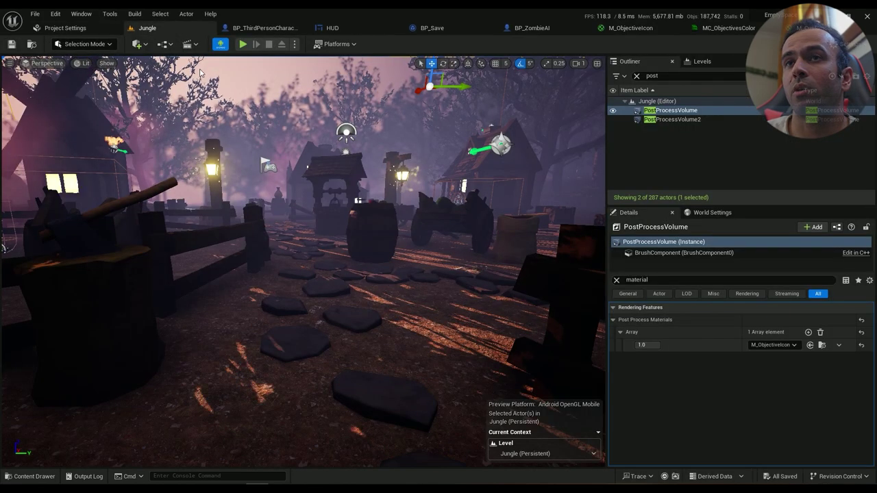
click(246, 45)
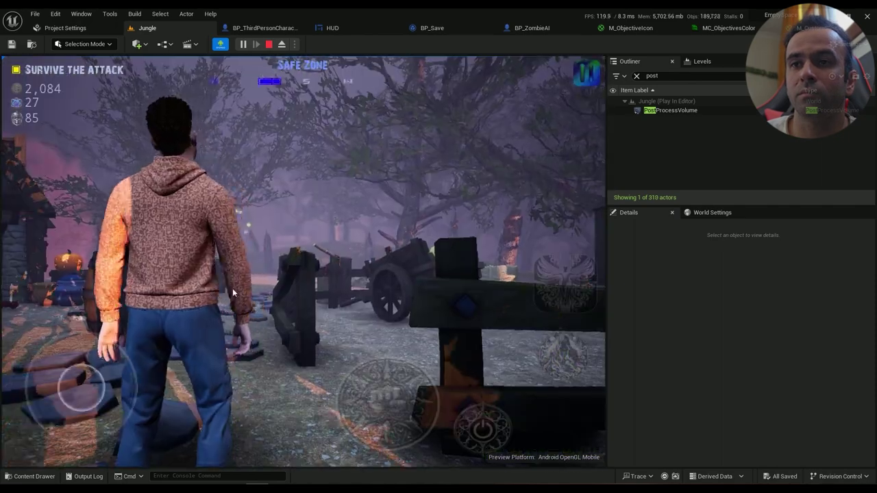
key(Escape)
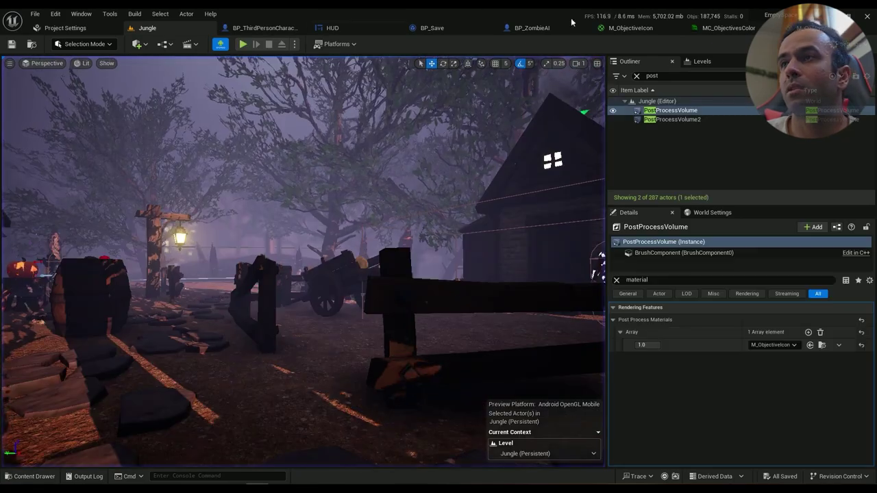
Set input B of the Subtract node after the CustomStencil mask to 2 and save M_ObjectiveIcon.
click(644, 28)
right_drag(635, 234, 547, 218)
scroll(547, 218, up, 4)
right_drag(543, 249, 554, 187)
text(2)
key(Return)
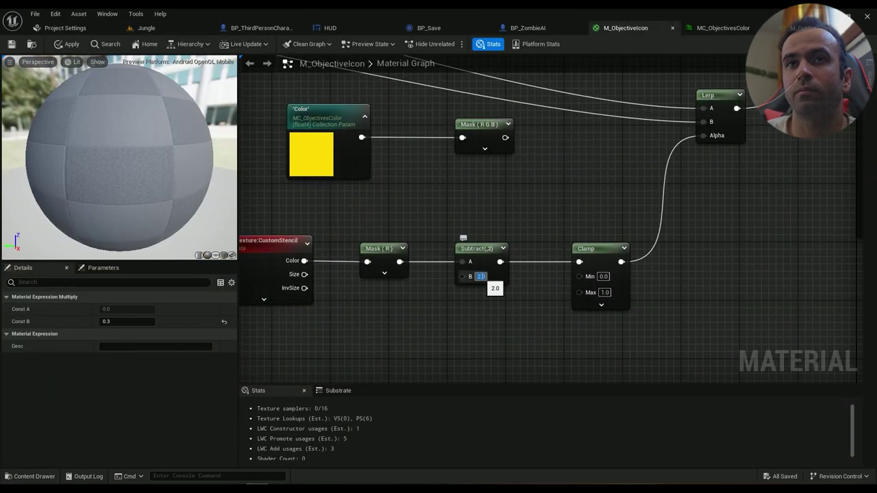
click(11, 44)
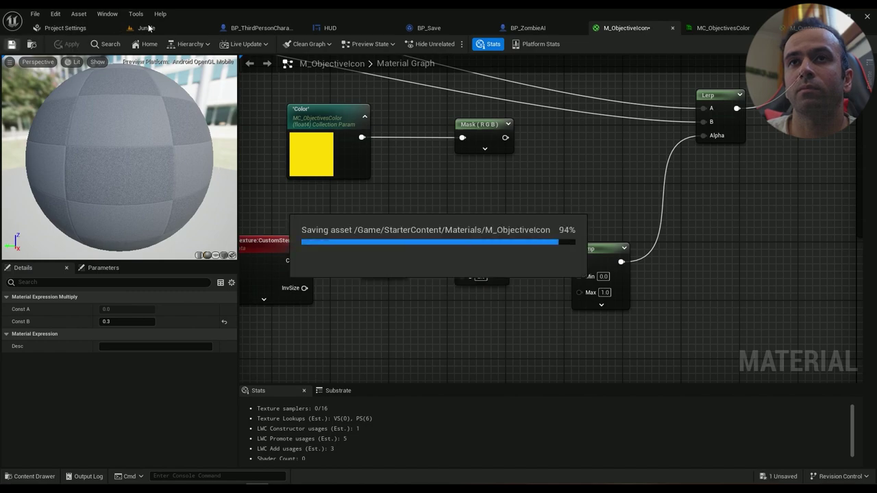
Play the Jungle level and turn the camera around to check the stencil effect, ending the session after the check.
click(146, 28)
key(alt+p)
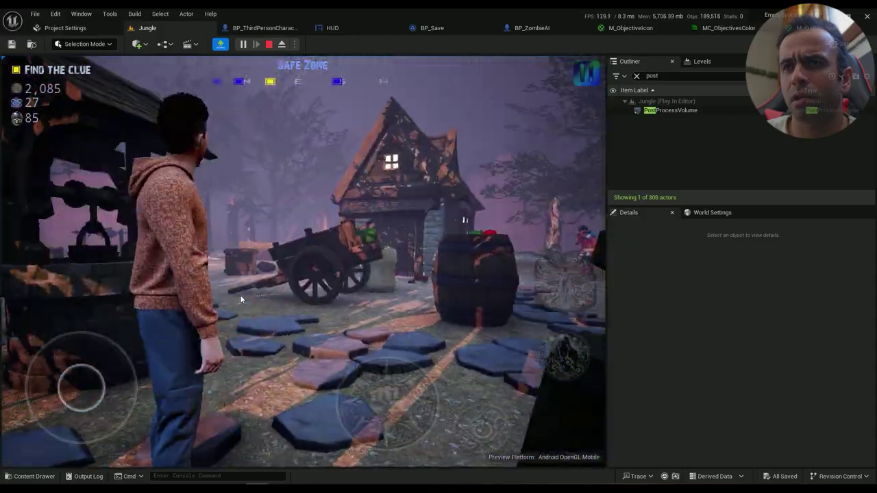
drag(431, 274, 235, 276)
drag(282, 189, 313, 211)
key(Escape)
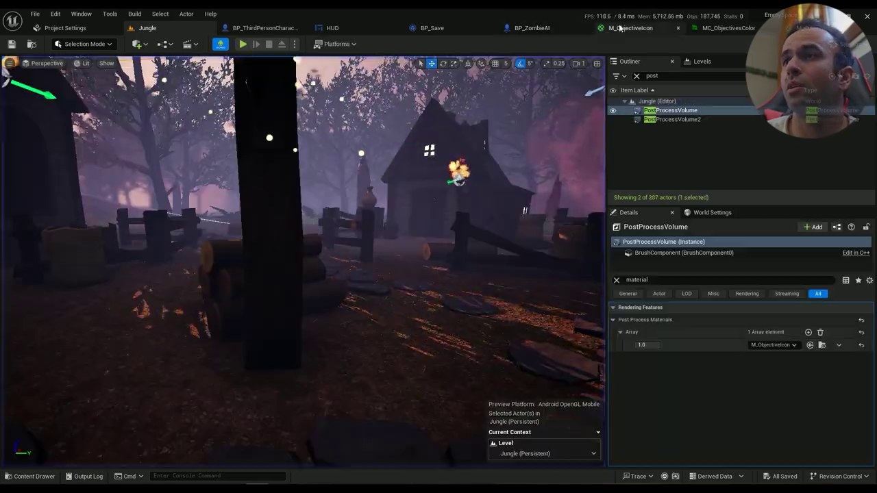
Check the mesh's CustomDepth Stencil Value in BP_ZombieAI and set the Subtract node's input B to 1 in M_ObjectiveIcon.
click(533, 29)
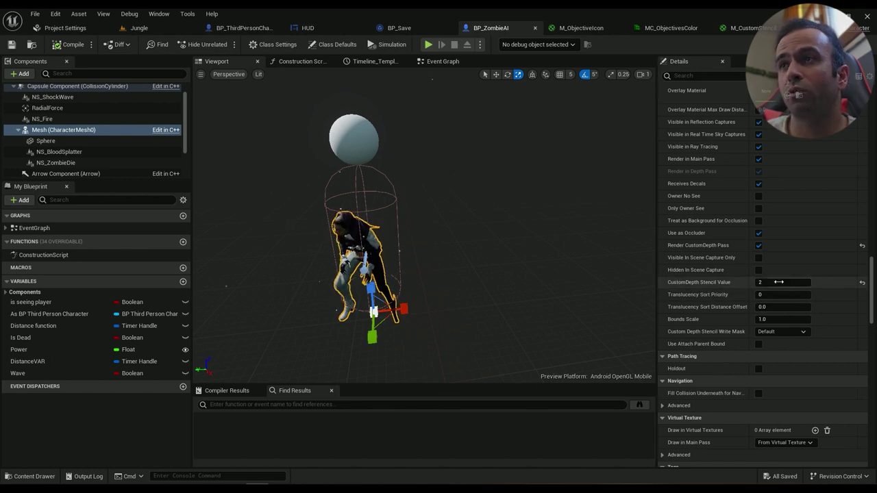
click(584, 28)
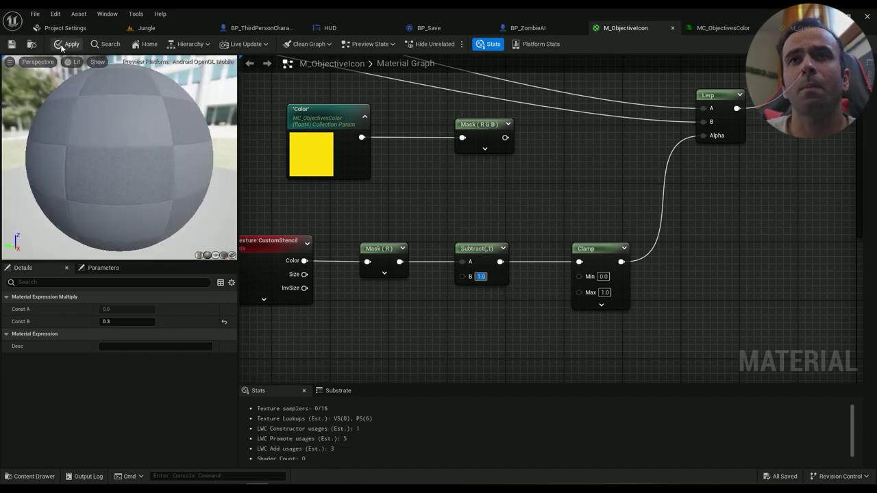
Play-test the Jungle level, walking the character forward to examine the effect on the zombies, and stop playing.
click(147, 28)
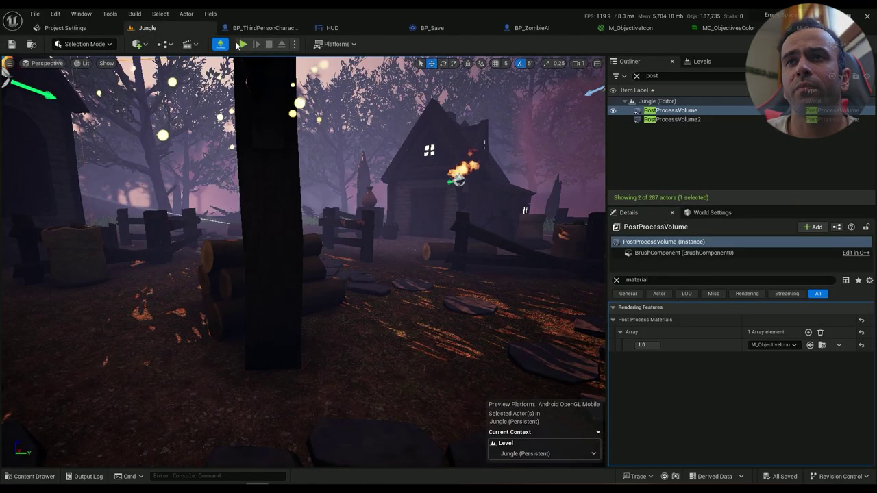
key(alt+p)
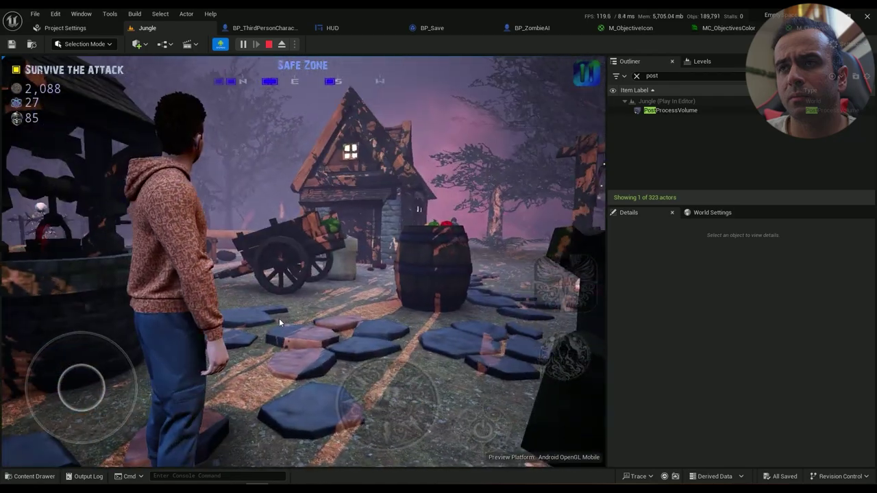
drag(279, 322, 356, 255)
key(w)
key(a)
key(w)
key(w)
key(Escape)
In BP_ZombieAI, delete the Sphere above the zombie and set the character mesh's CustomDepth Stencil Value to 4.
click(537, 30)
click(363, 142)
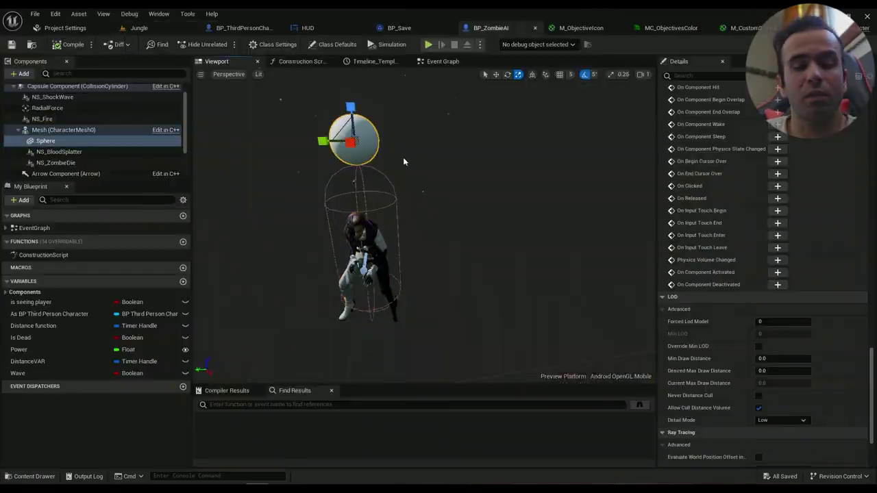
key(Delete)
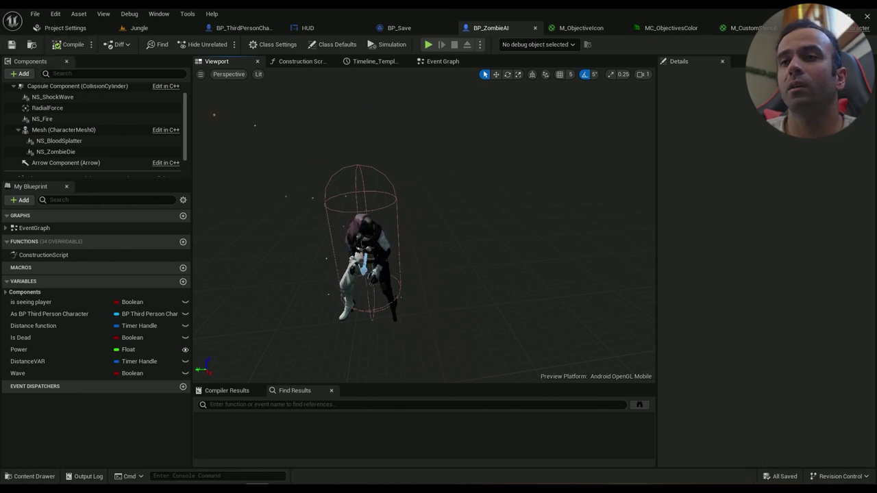
click(415, 269)
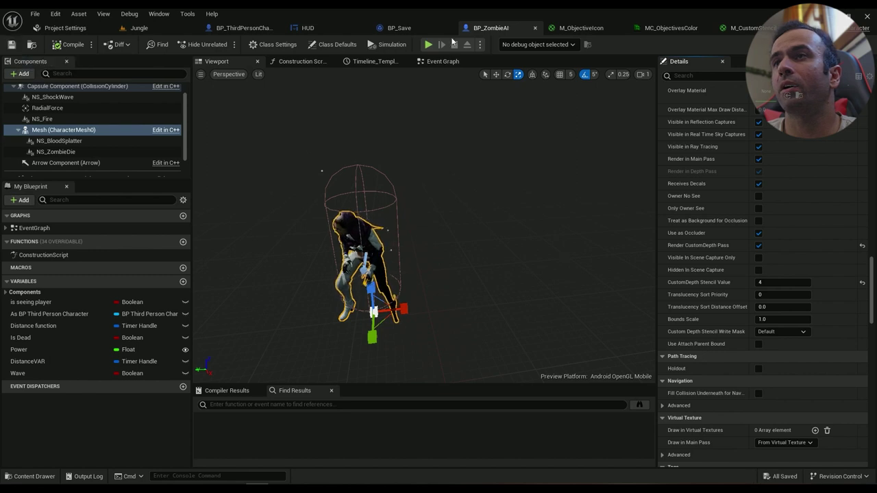
Set input B of the Subtract node in M_ObjectiveIcon to 3 and apply the material.
click(576, 28)
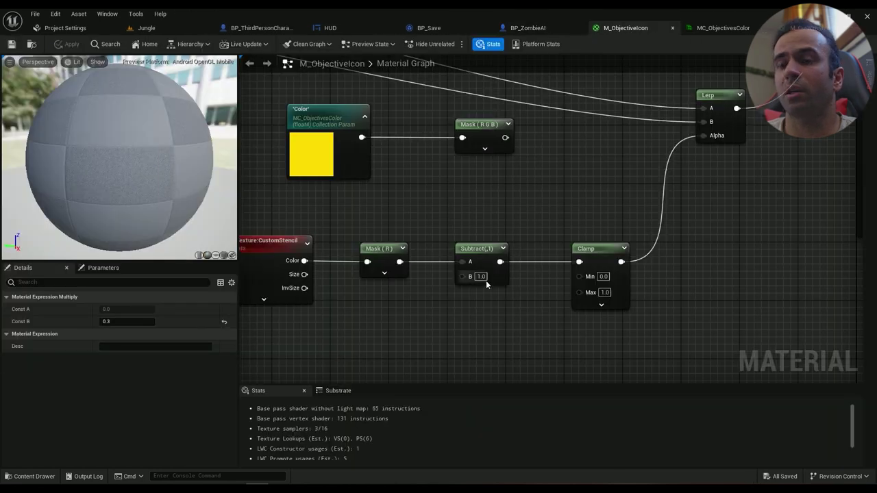
text(3)
key(Return)
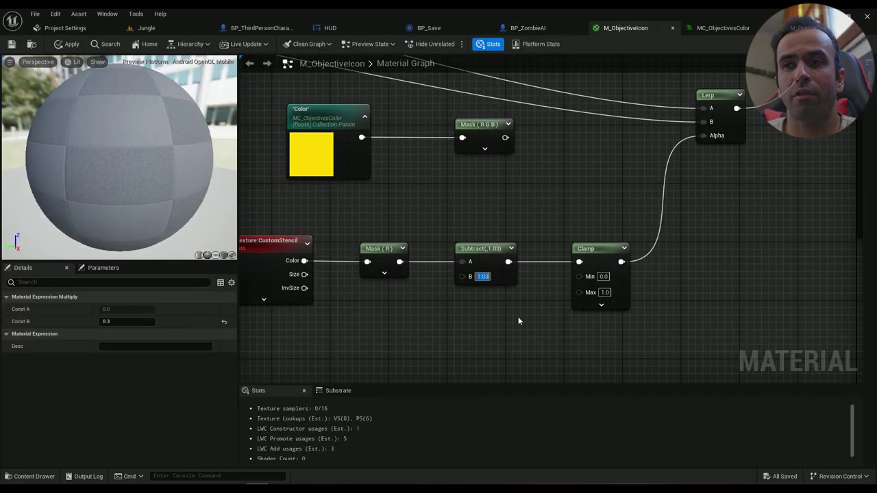
text(3)
key(Return)
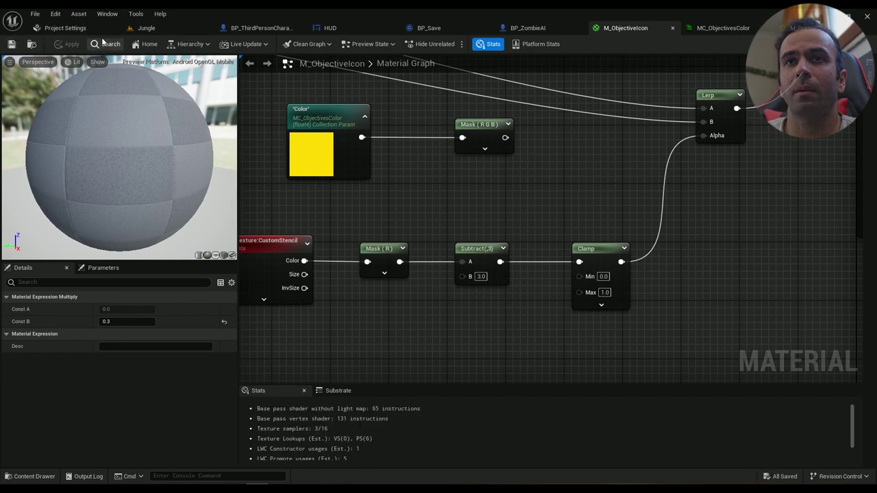
Play the Jungle level and walk around the village to inspect how zombies with the new stencil value are rendered.
click(146, 28)
click(242, 45)
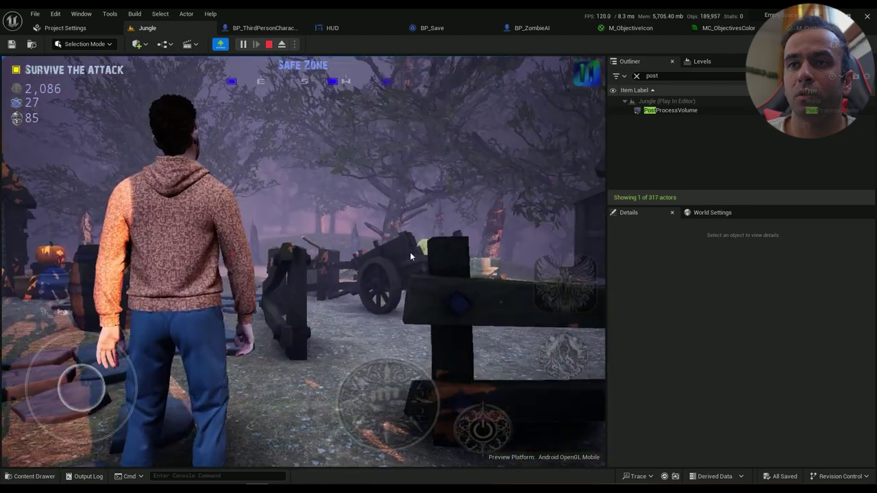
mouse_move(411, 253)
mouse_down()
mouse_move(426, 254)
mouse_move(411, 262)
mouse_move(454, 260)
mouse_move(377, 246)
mouse_move(407, 237)
mouse_up()
key(w)
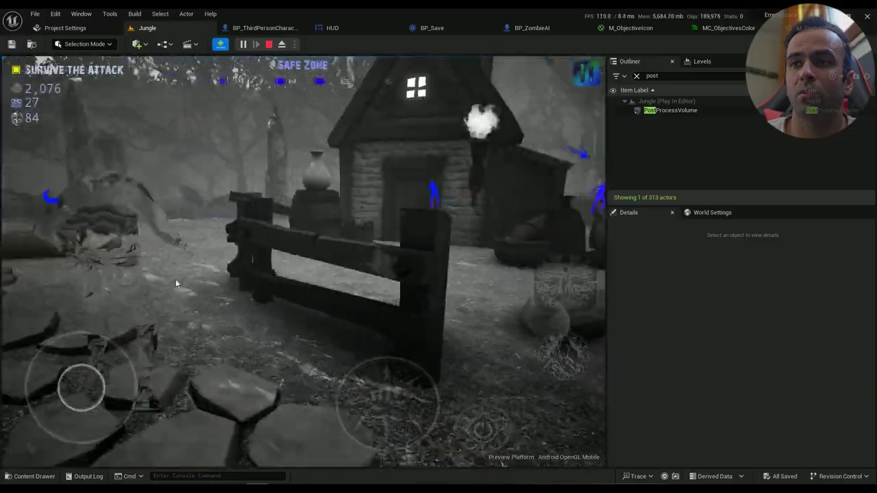
drag(176, 282, 257, 281)
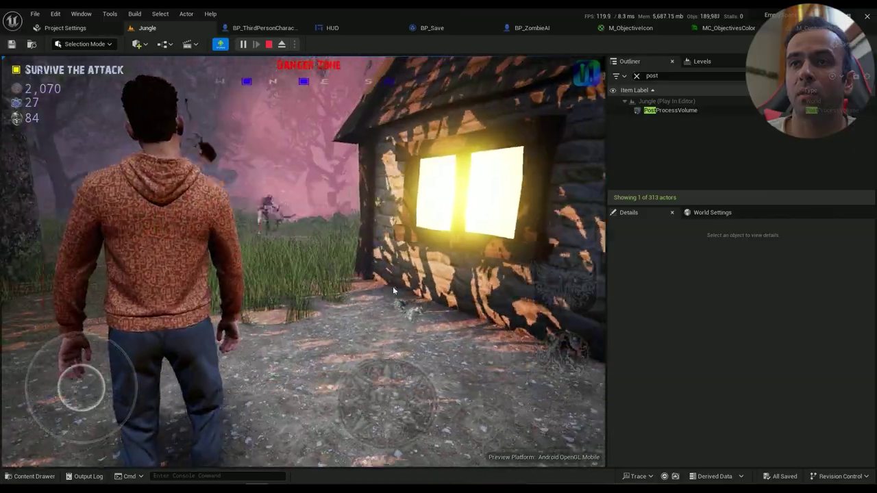
drag(393, 291, 18, 294)
drag(322, 291, 191, 286)
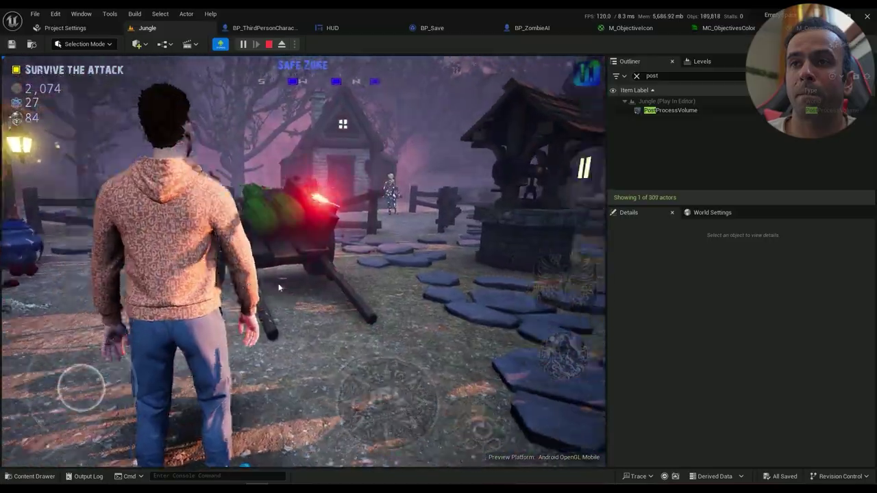
drag(279, 288, 354, 285)
key(w)
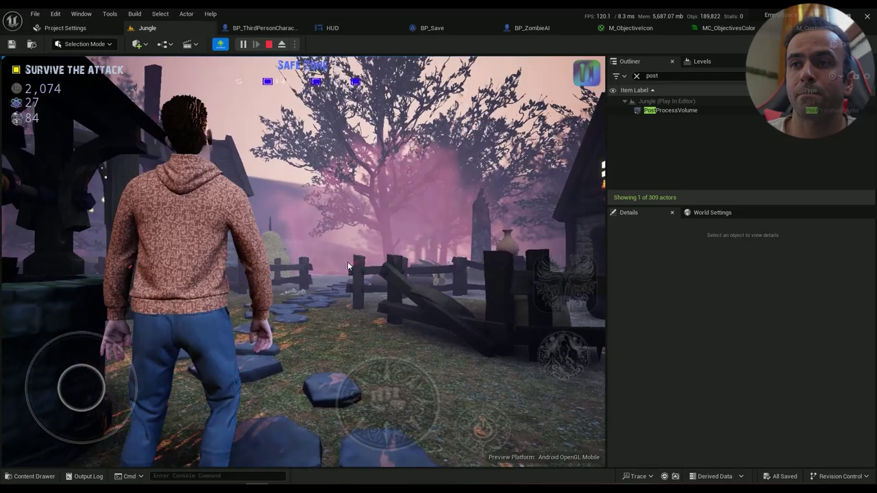
key(Escape)
Move the MC_ObjectivesColor Color parameter and its RGB mask together over to the noise network in M_ObjectiveIcon.
click(645, 27)
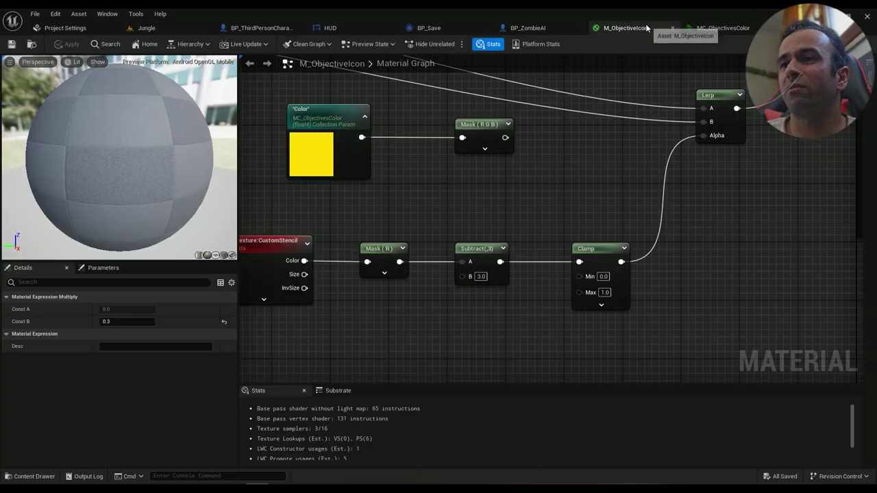
right_drag(610, 142, 673, 236)
drag(400, 277, 400, 278)
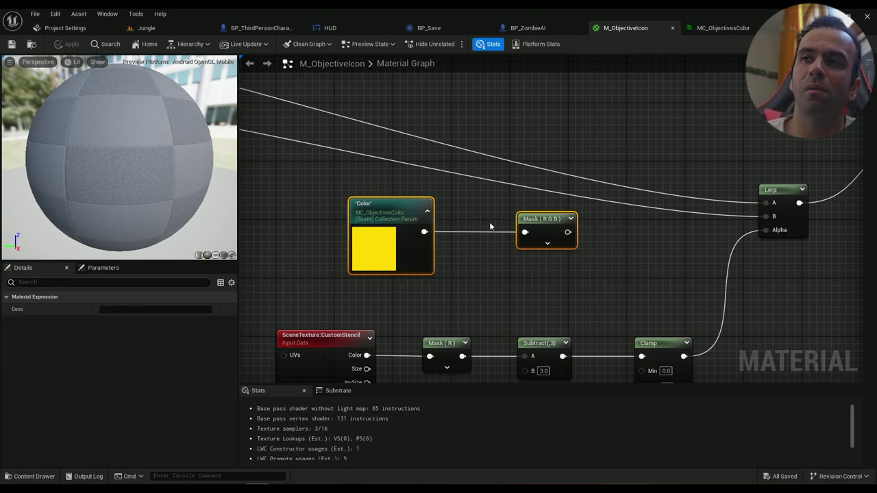
scroll(476, 253, down, 3)
right_drag(463, 253, 695, 254)
drag(645, 252, 330, 242)
right_drag(370, 244, 727, 245)
Delete the red color constant and feed the Color parameter's RGB mask into input A of the noise Multiply.
click(439, 173)
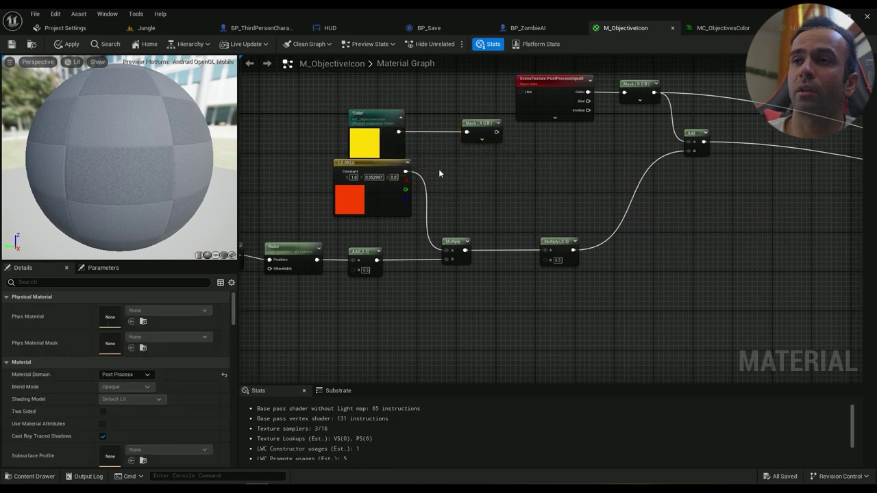
click(414, 203)
key(Delete)
drag(484, 132, 449, 167)
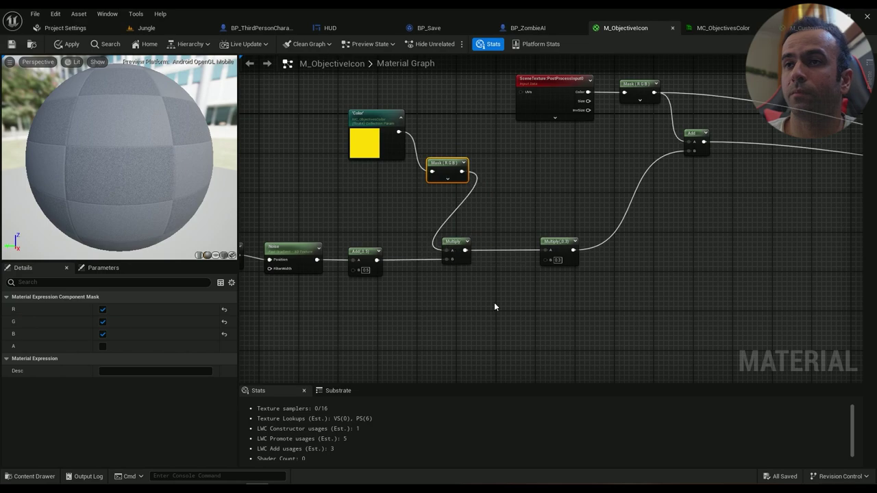
Reposition the Color parameter and its RGB mask above the Noise node and set the final Multiply's input B to 0.5.
scroll(494, 306, down, 4)
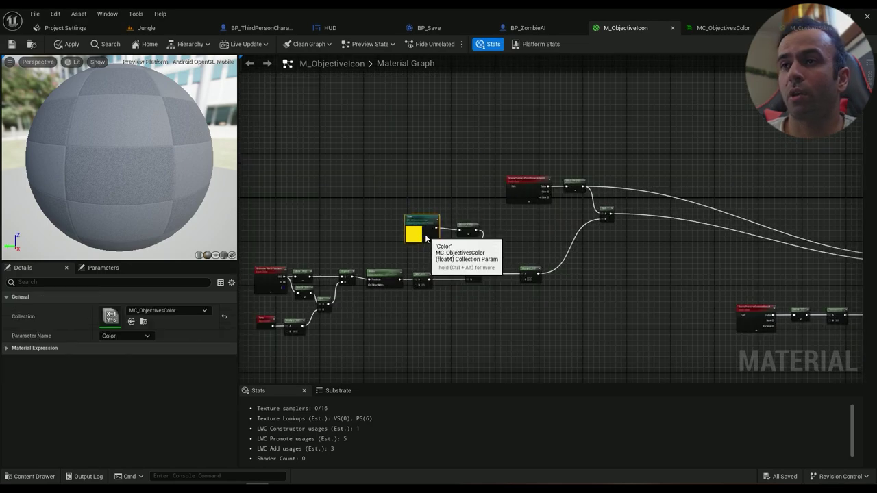
scroll(427, 236, up, 3)
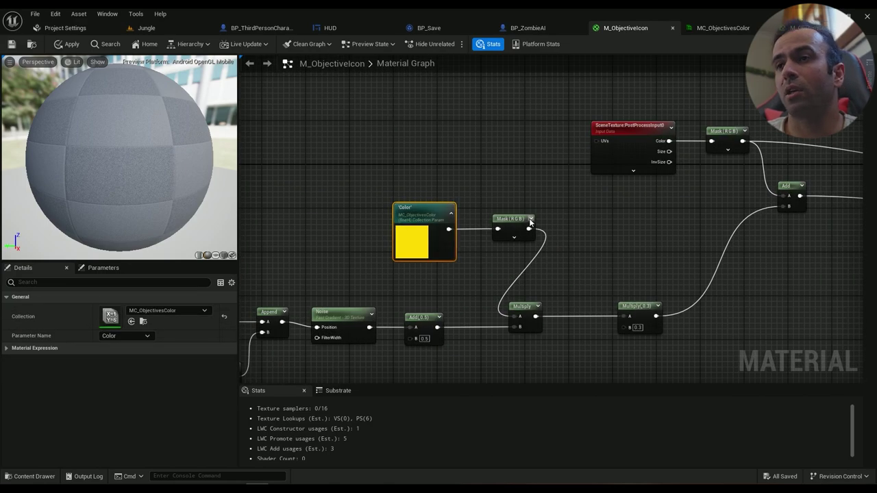
drag(367, 264, 344, 273)
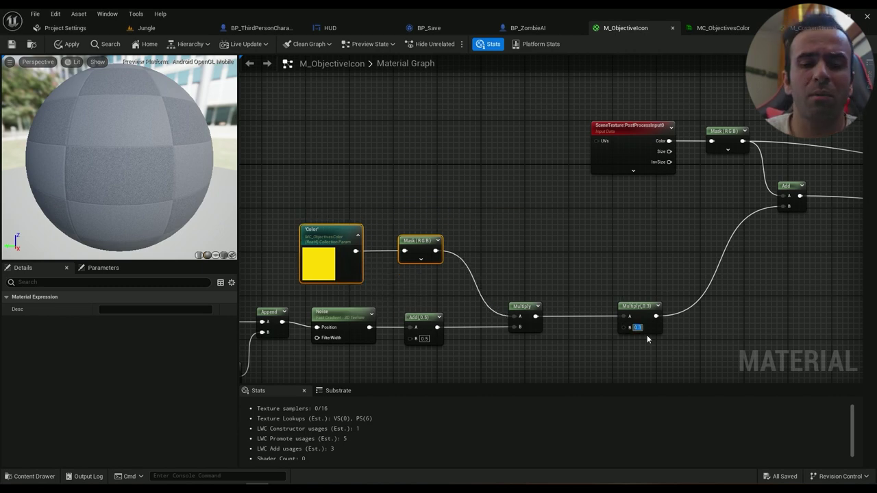
text(5)
key(Return)
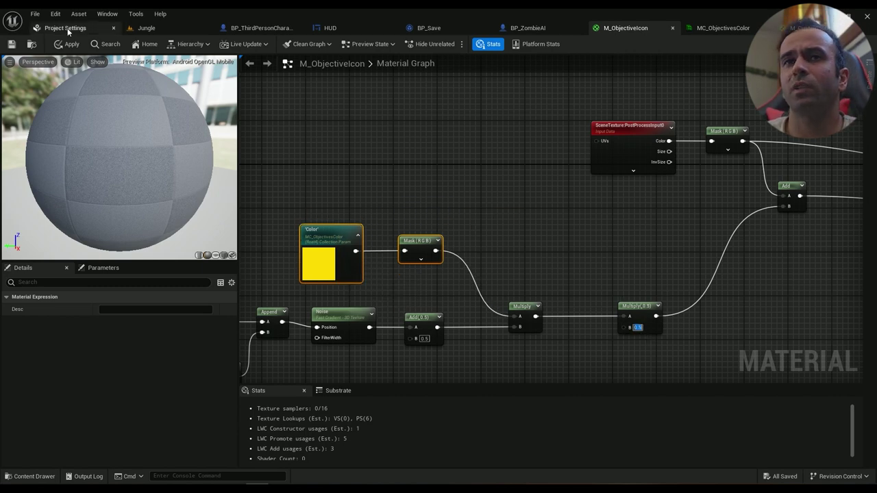
Play the Jungle level and walk around the village to inspect the Color-tinted noise effect on the zombies.
click(159, 28)
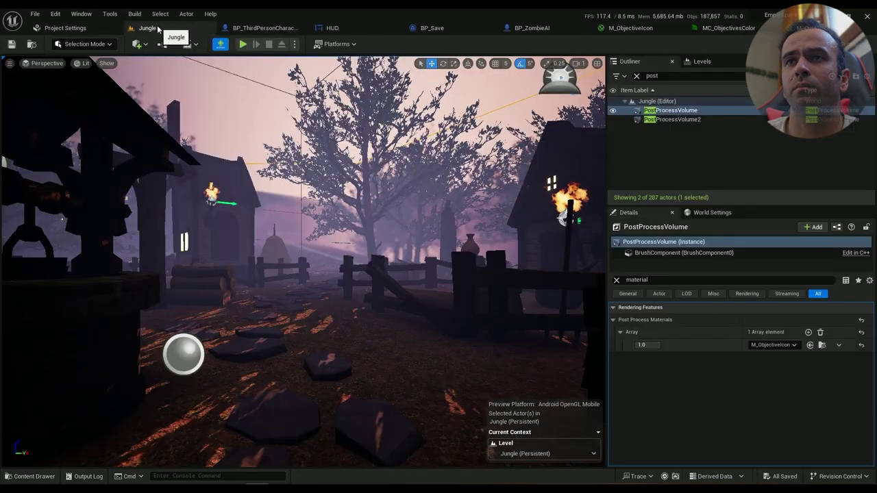
click(242, 45)
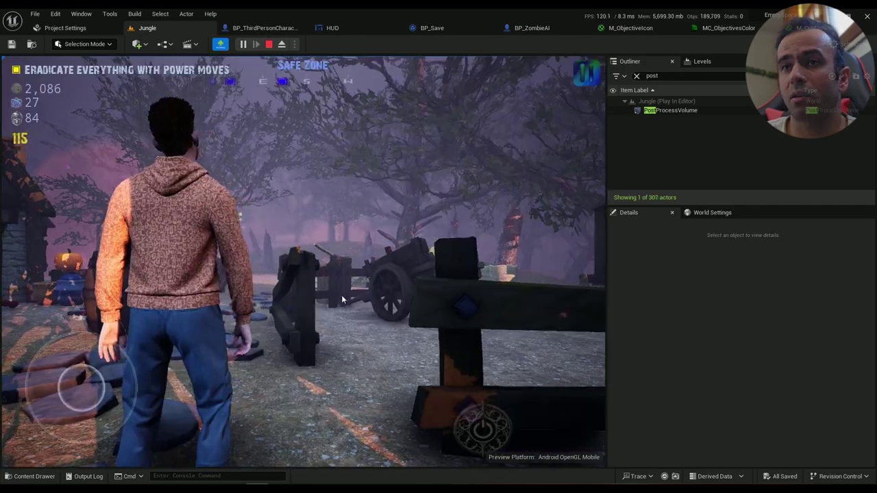
drag(342, 290, 564, 295)
drag(327, 277, 3, 291)
key(w)
key(w)
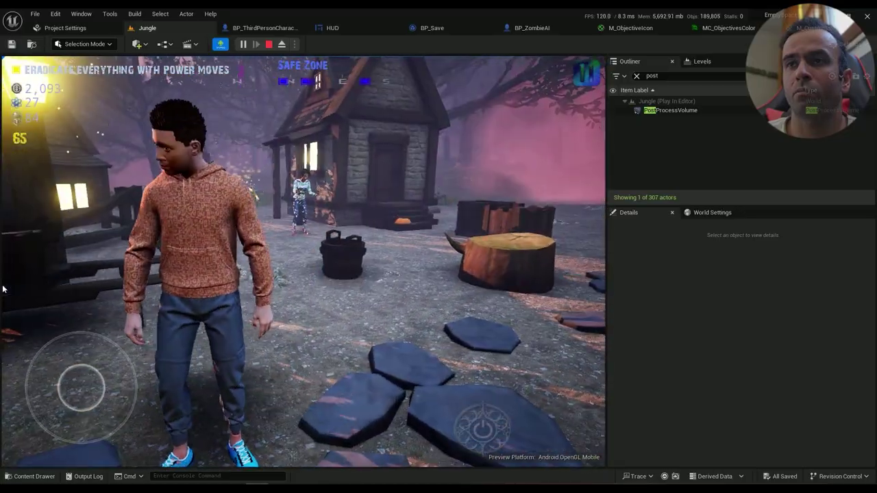
drag(383, 298, 352, 271)
key(w)
key(Escape)
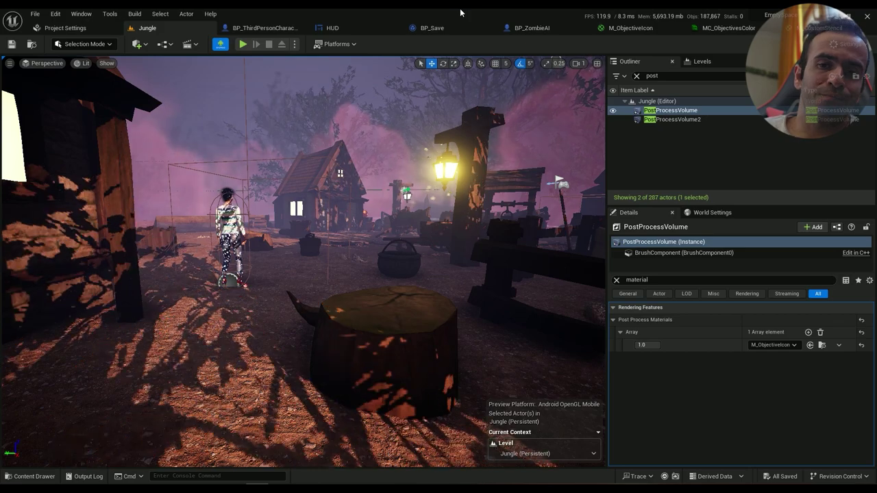
Move the Color parameter and its RGB mask beside the Lerp in M_ObjectiveIcon and connect the mask to input B.
click(629, 28)
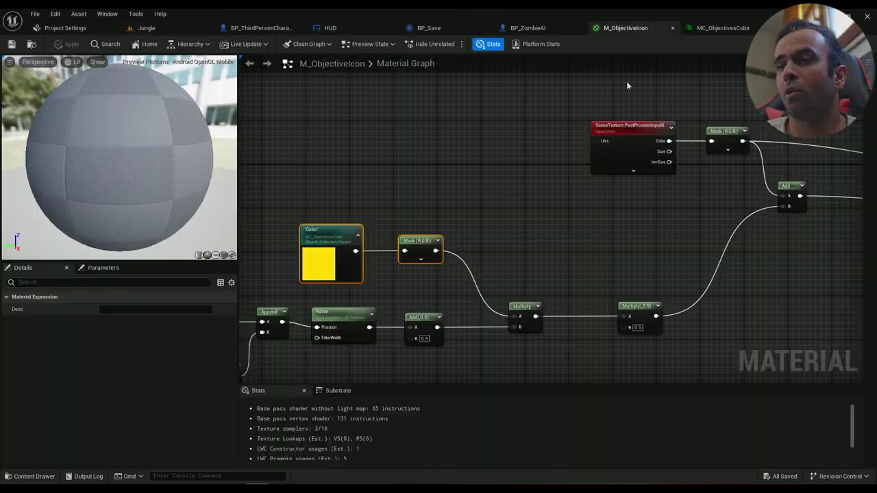
scroll(518, 252, down, 3)
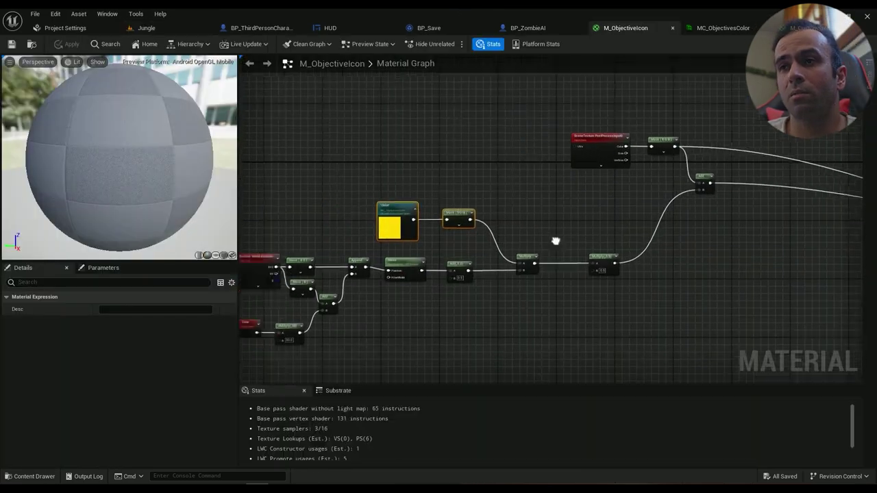
right_drag(516, 216, 478, 214)
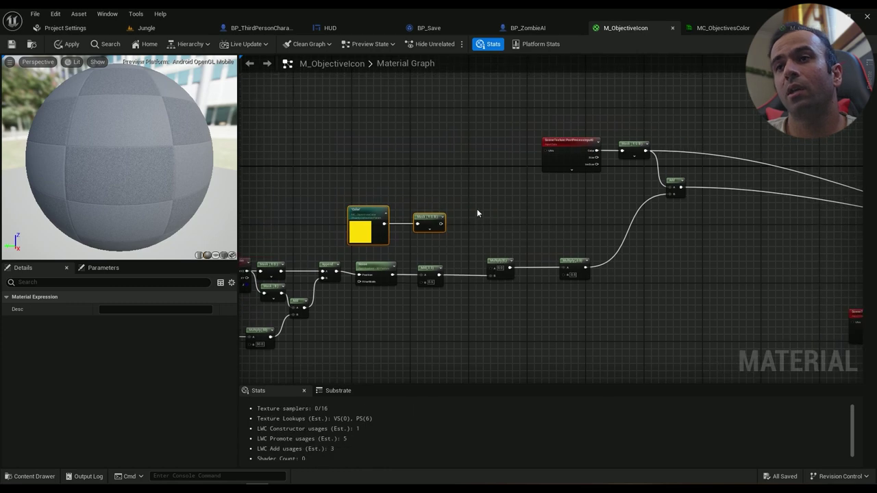
right_drag(716, 250, 480, 261)
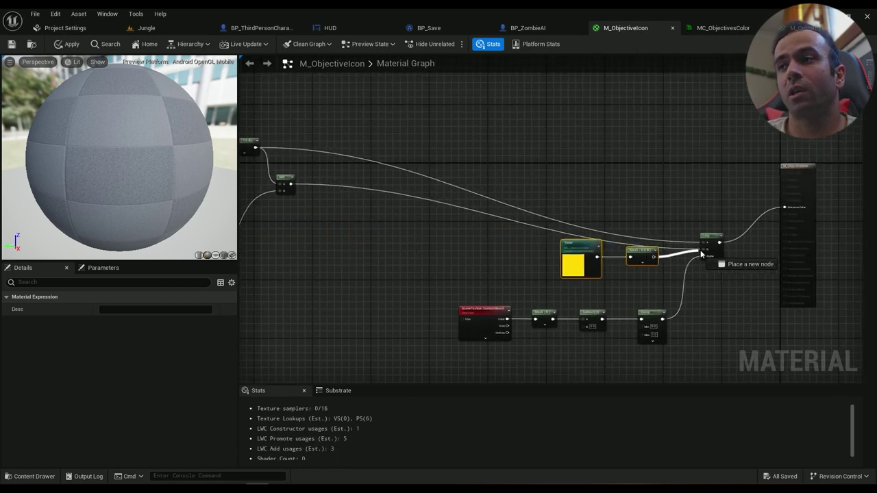
Delete the Add node and the whole noise network from M_ObjectiveIcon and apply the material.
scroll(548, 255, down, 4)
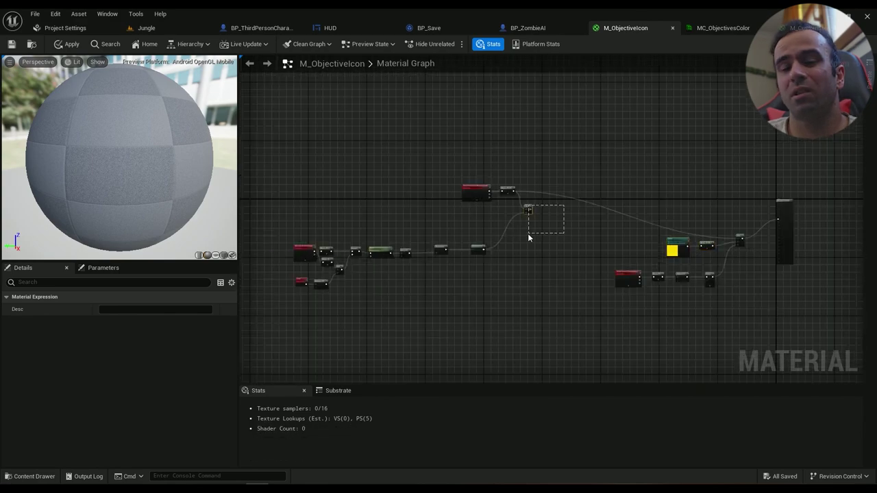
key(Delete)
right_drag(496, 236, 588, 229)
drag(607, 223, 386, 283)
key(Delete)
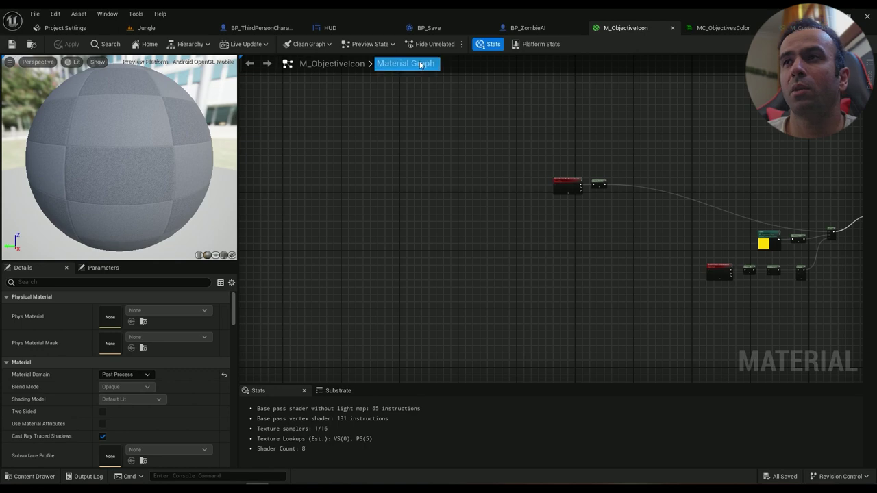
Add a Plane component under the Mesh in BP_ZombieAI and raise it above the zombie's head.
click(529, 27)
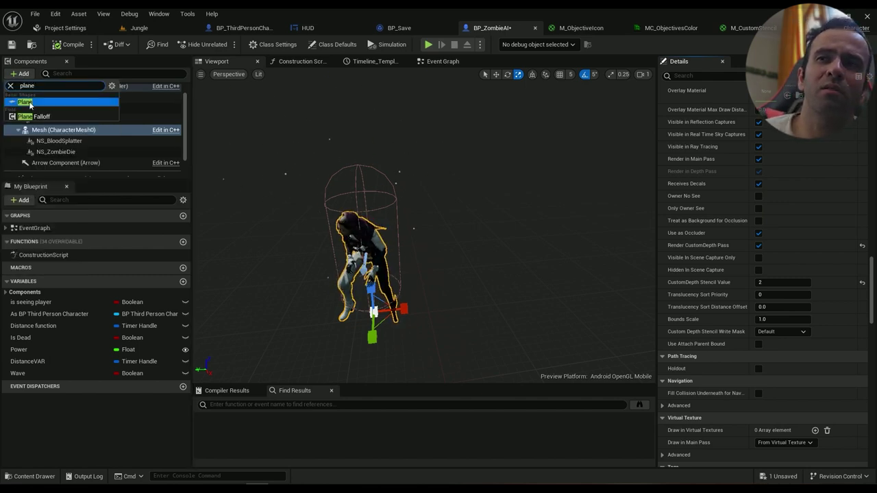
click(27, 102)
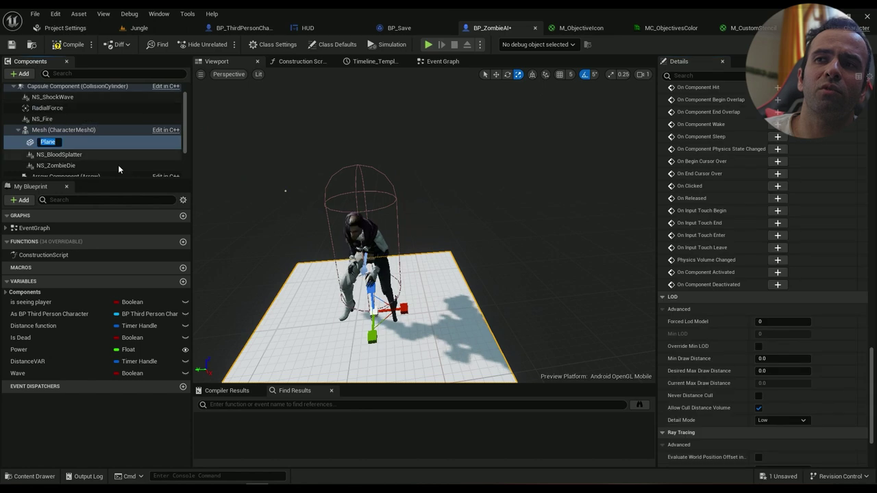
right_drag(484, 273, 439, 277)
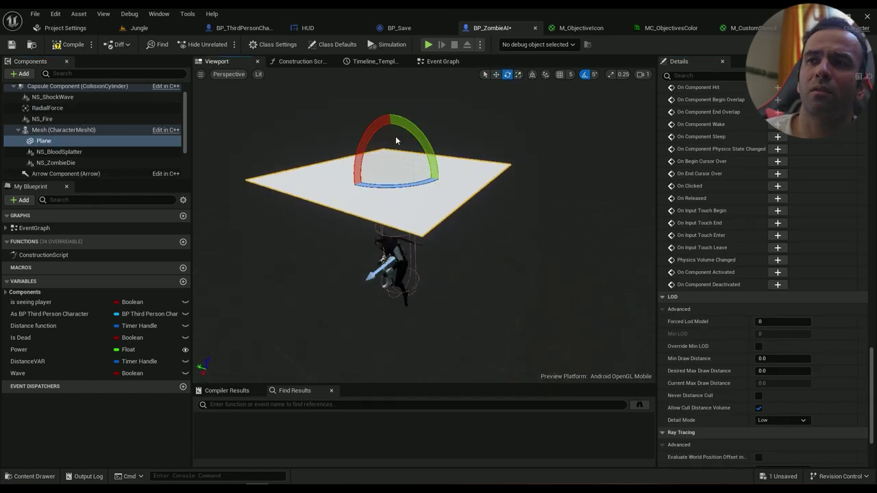
Shape the plane into a small upright square and enable its Render CustomDepth Pass with CustomDepth Stencil Value 4.
drag(374, 135, 350, 170)
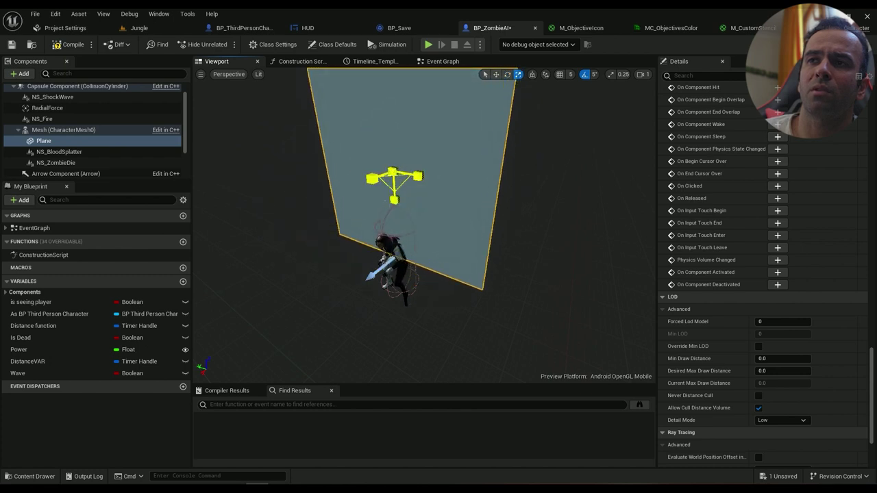
drag(393, 172, 373, 188)
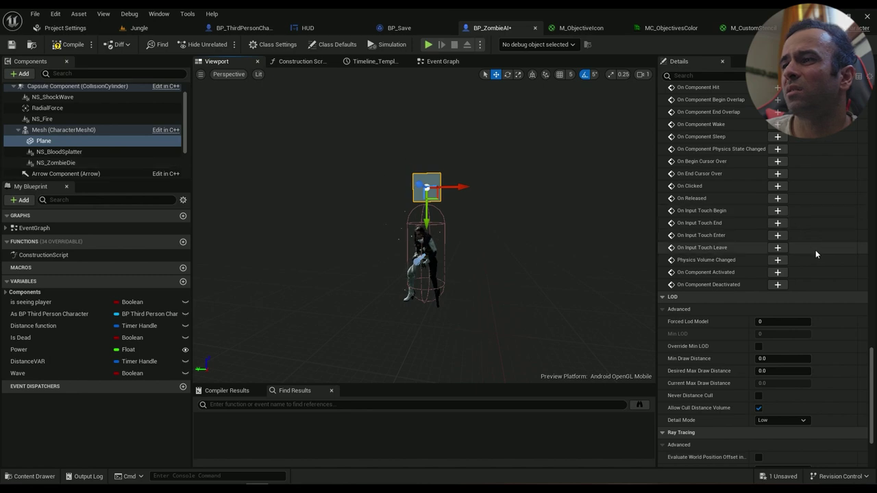
drag(871, 366, 872, 255)
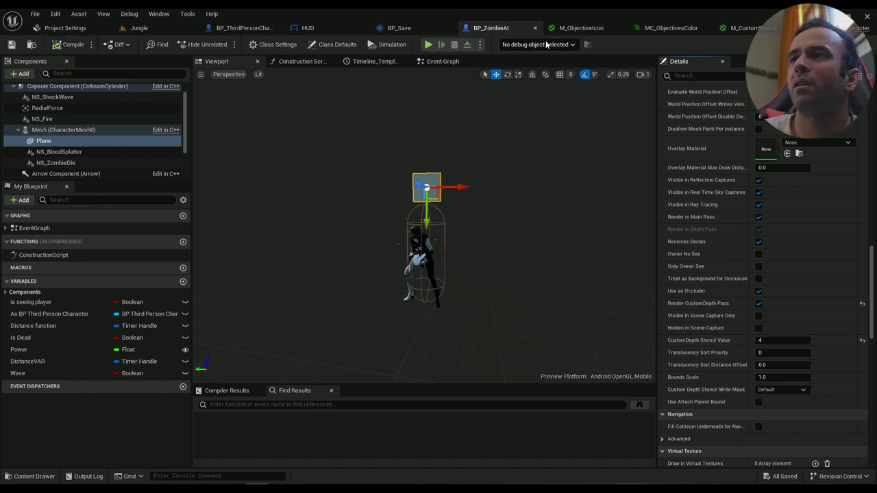
Close the M_CustomStencil material and review the Subtract and Clamp nodes of the stencil mask in M_ObjectiveIcon.
click(672, 27)
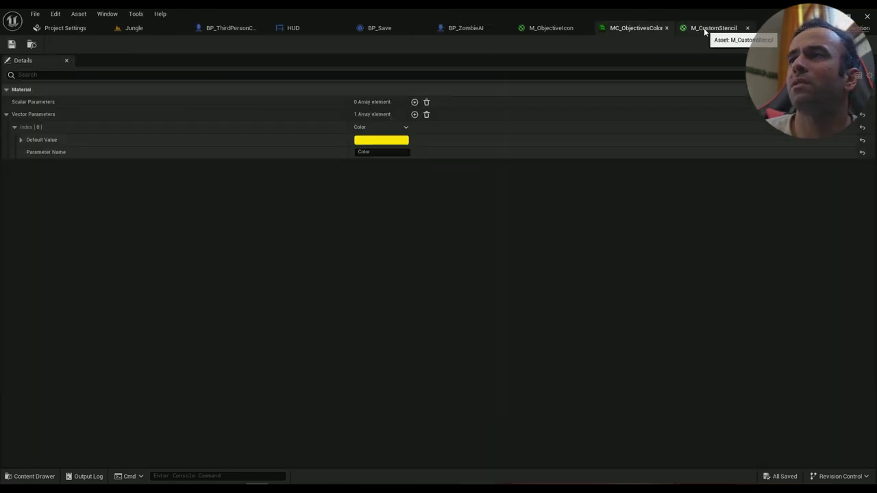
click(706, 29)
click(860, 29)
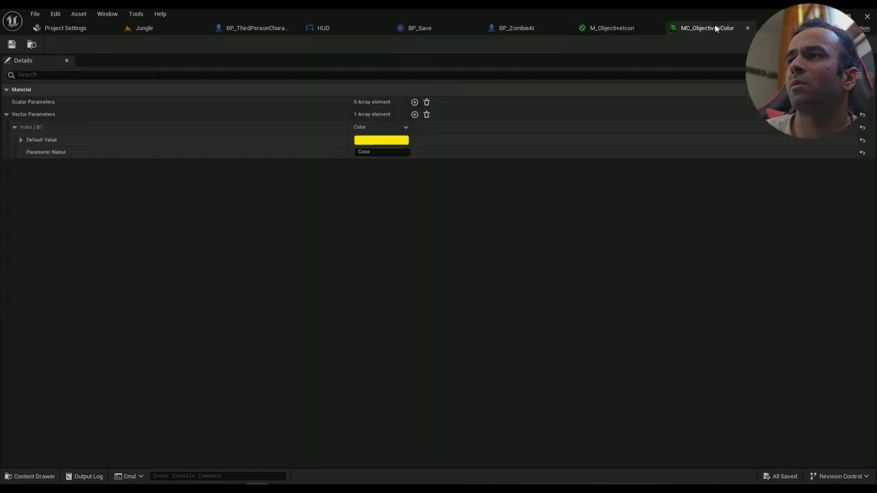
click(620, 29)
right_drag(740, 279, 509, 219)
scroll(510, 220, up, 3)
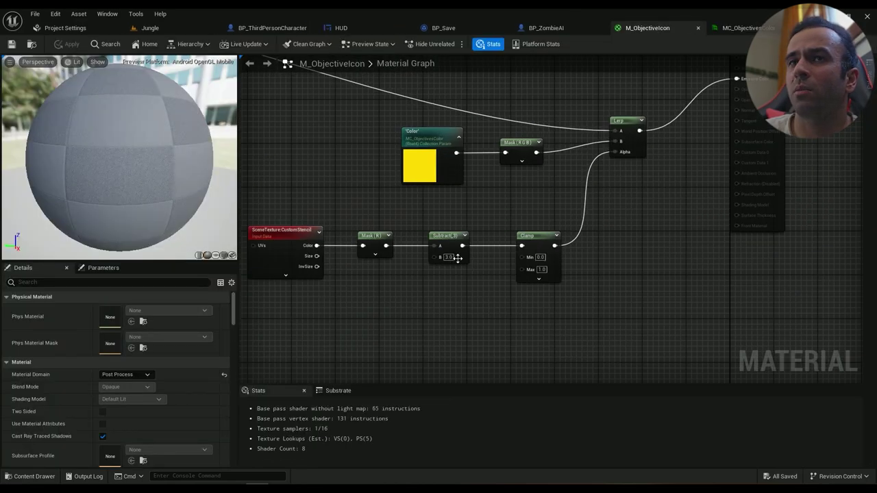
Play the Jungle level and approach the zombies to inspect the plane markers above their heads.
click(151, 28)
click(244, 45)
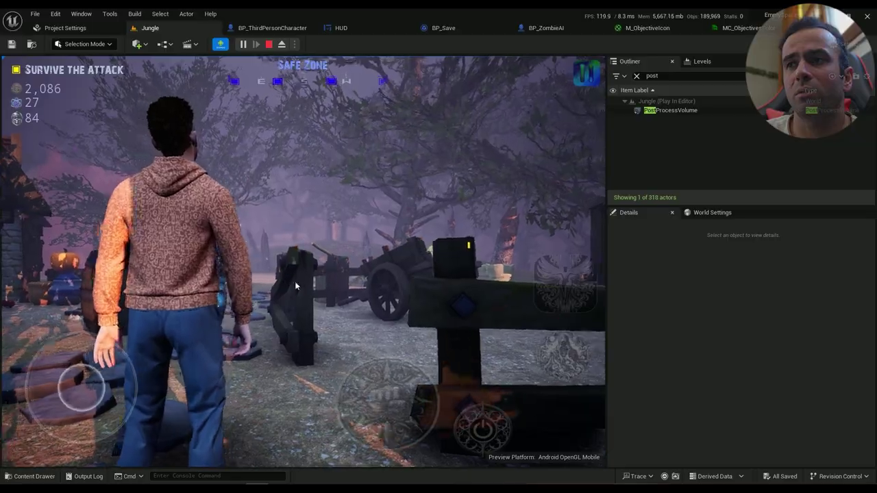
key(w)
drag(297, 287, 174, 227)
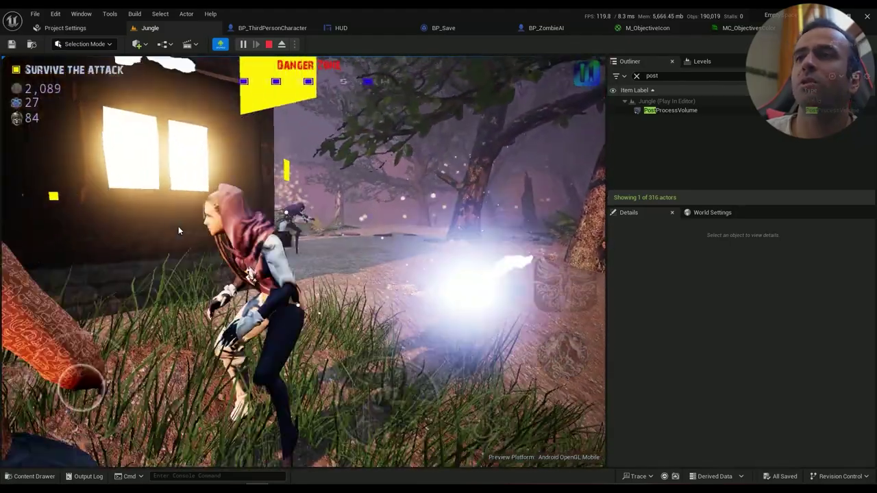
key(Escape)
Replace the Plane in BP_ZombieAI with a small Sphere above the zombie's head, rendering CustomDepth with stencil value 4.
click(535, 28)
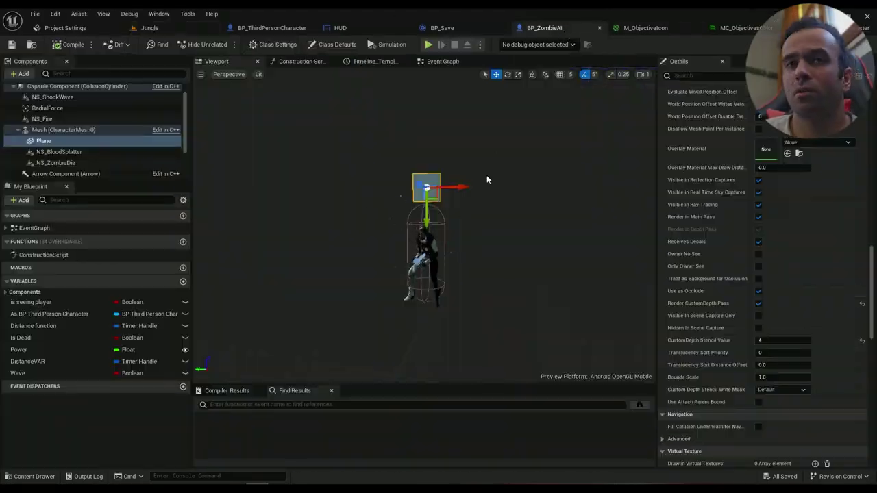
key(Delete)
click(66, 130)
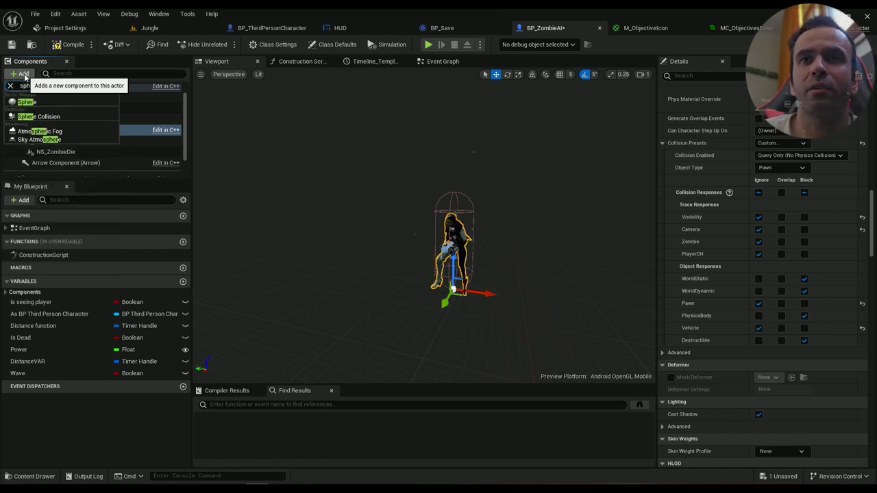
text(spher)
click(27, 101)
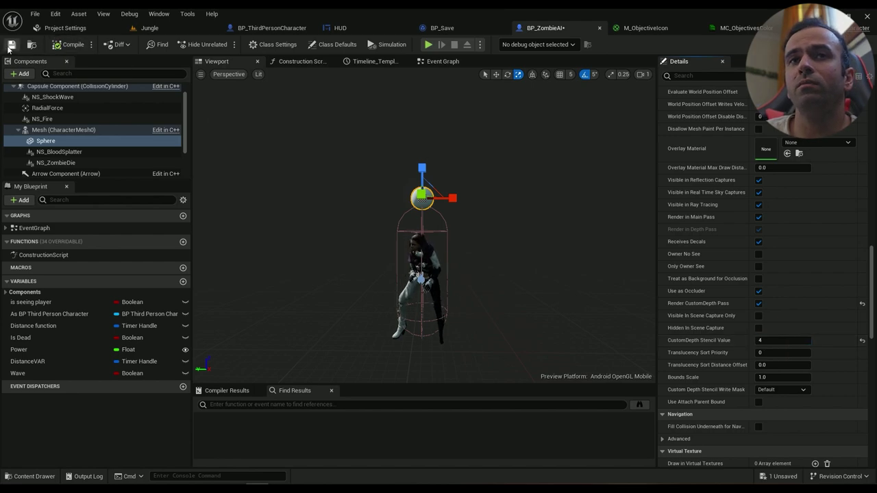
Play the Jungle level and turn around the village to inspect the sphere markers on the zombies.
click(148, 28)
key(alt+p)
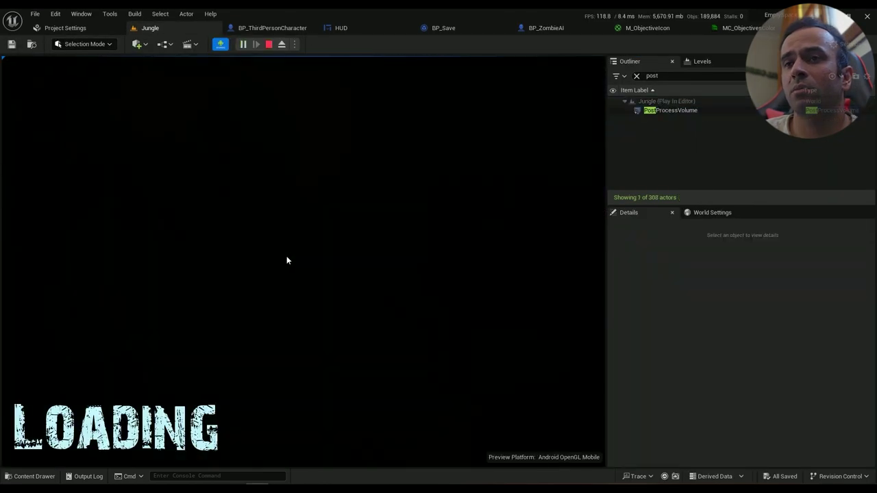
key(w)
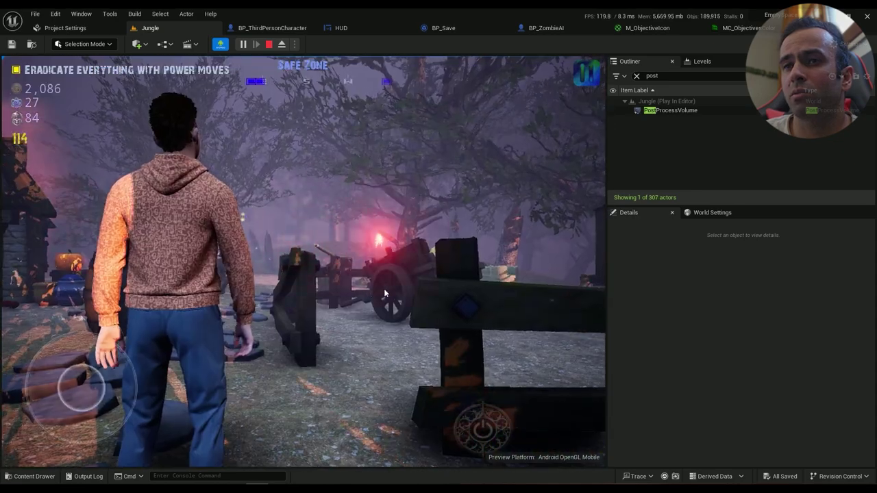
drag(384, 289, 540, 318)
key(w)
key(Escape)
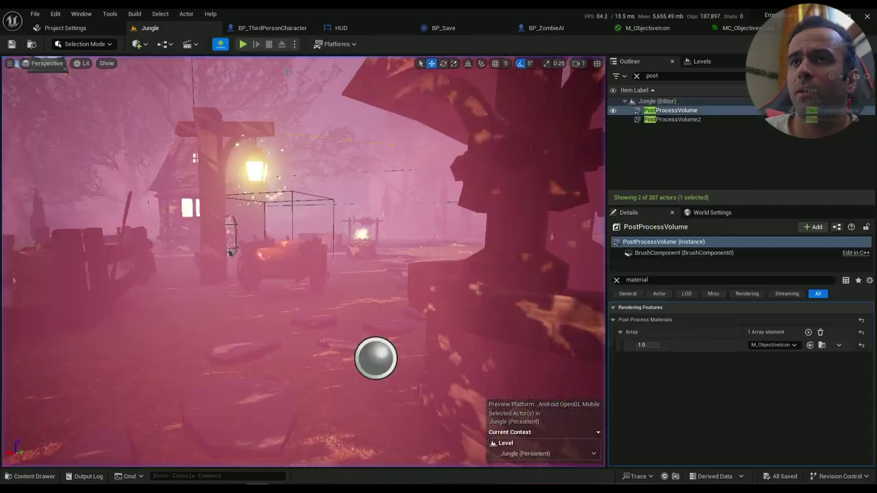
Restart the Jungle play session several times in search of a different objective.
click(242, 47)
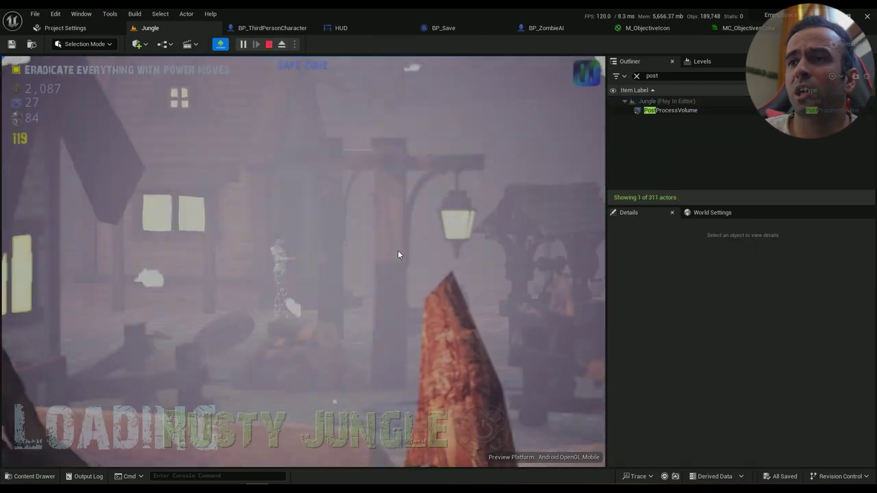
key(Escape)
key(alt+p)
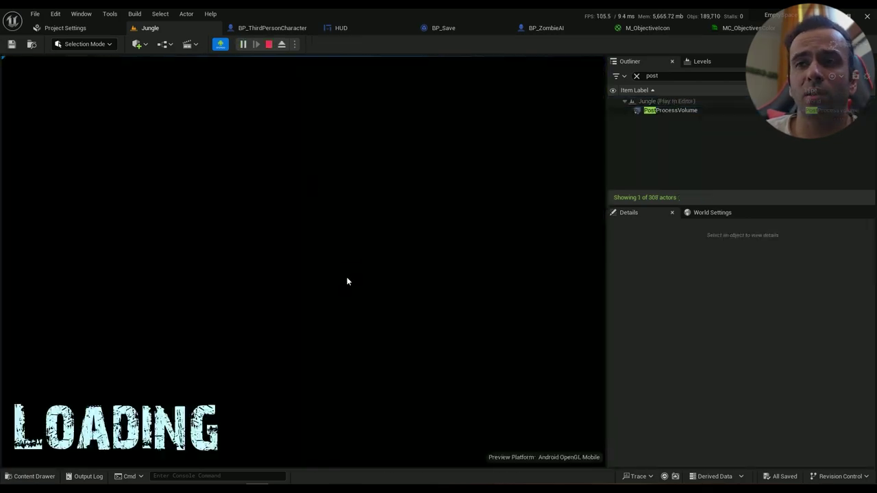
key(Escape)
key(alt+p)
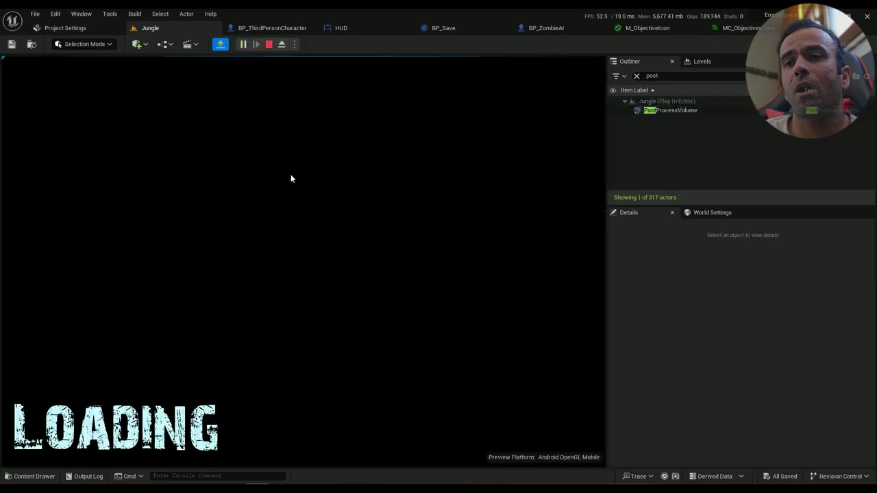
key(Escape)
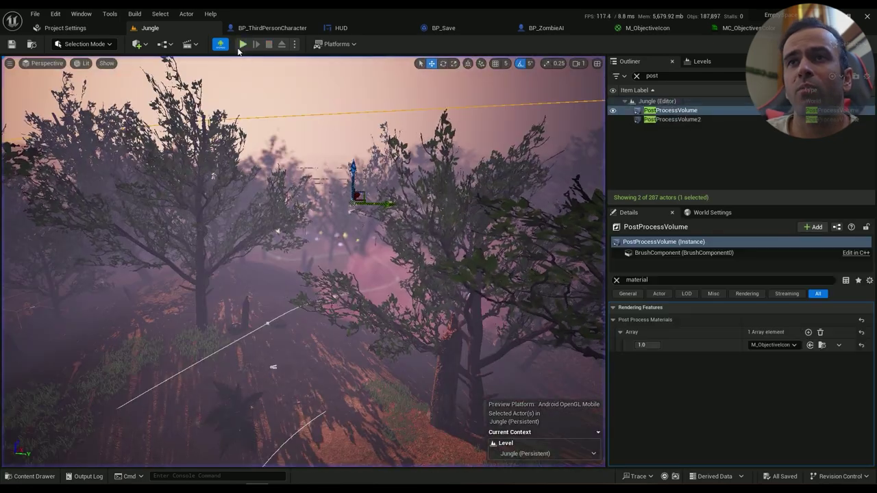
Play the Jungle level, activate the character's special vision ability and run through the village to inspect the enemy and objective highlights.
key(alt+p)
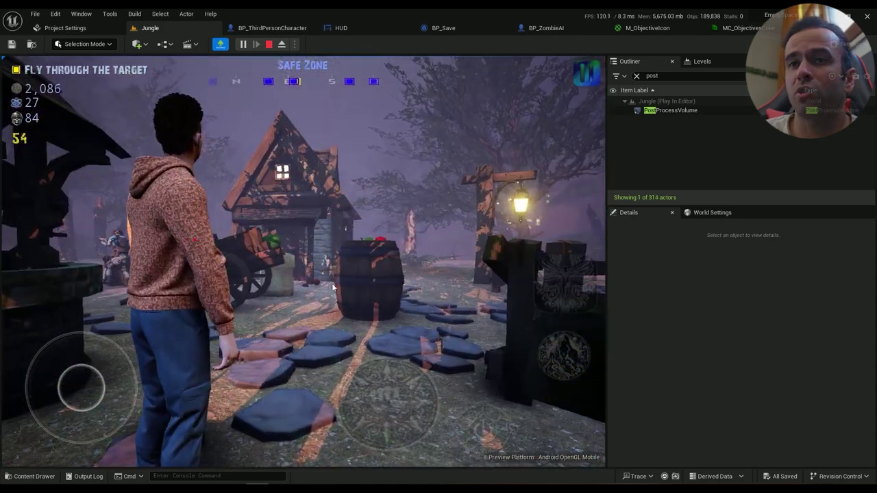
drag(430, 279, 511, 288)
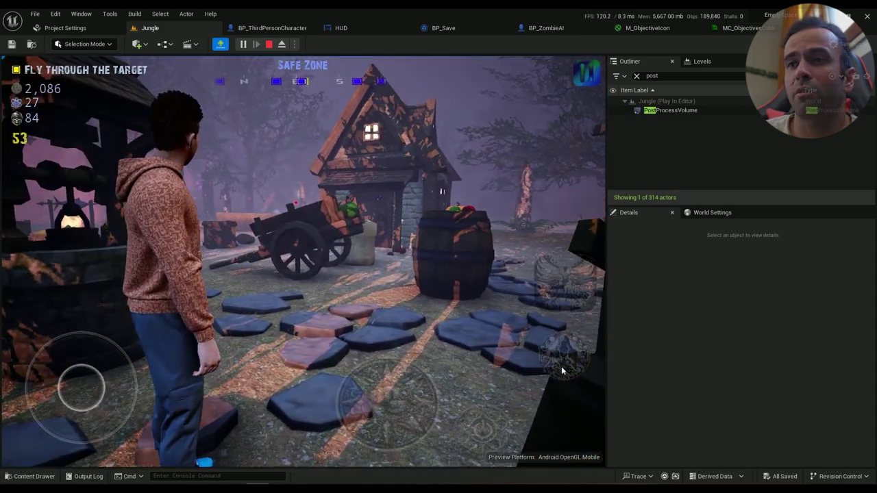
click(562, 367)
drag(444, 248, 362, 241)
key(w)
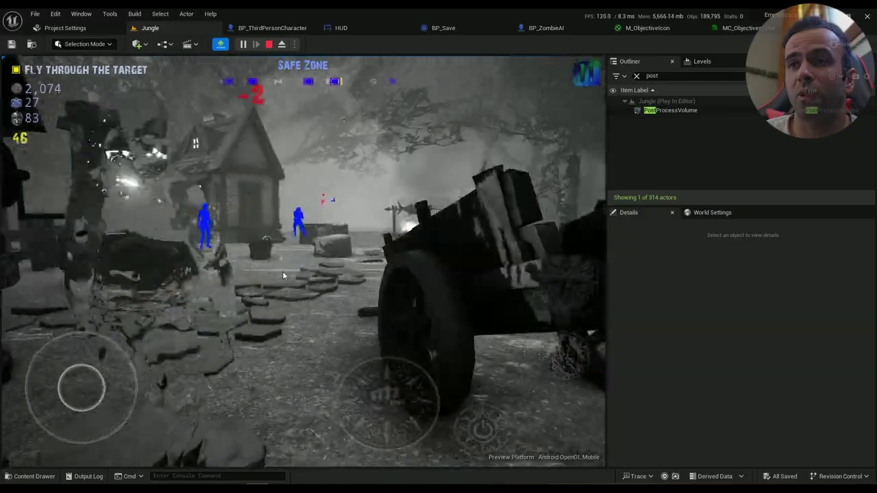
drag(283, 276, 553, 329)
key(w)
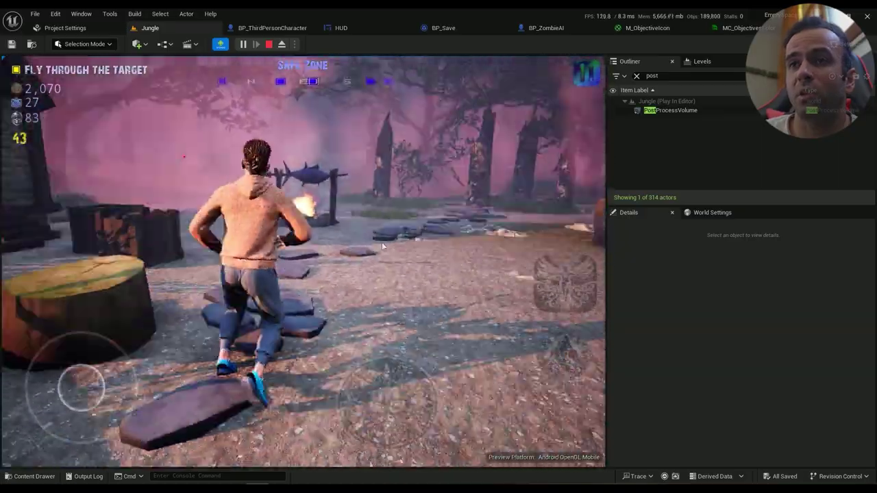
key(Escape)
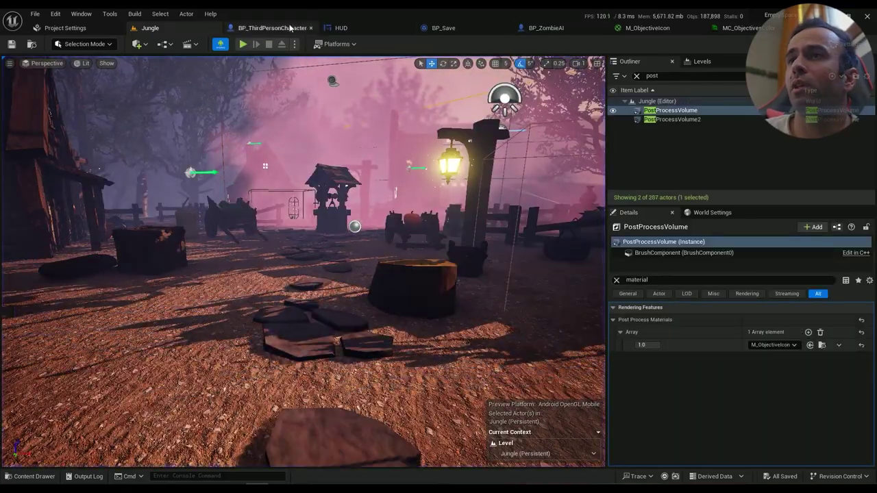
Set the Sphere's scale in BP_ZombieAI to 0.15 on all axes and save the blueprint.
click(546, 28)
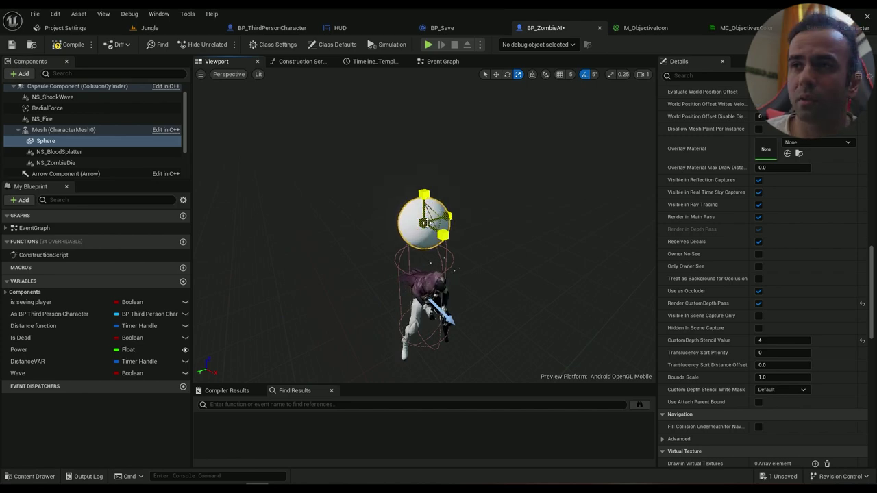
drag(873, 270, 872, 106)
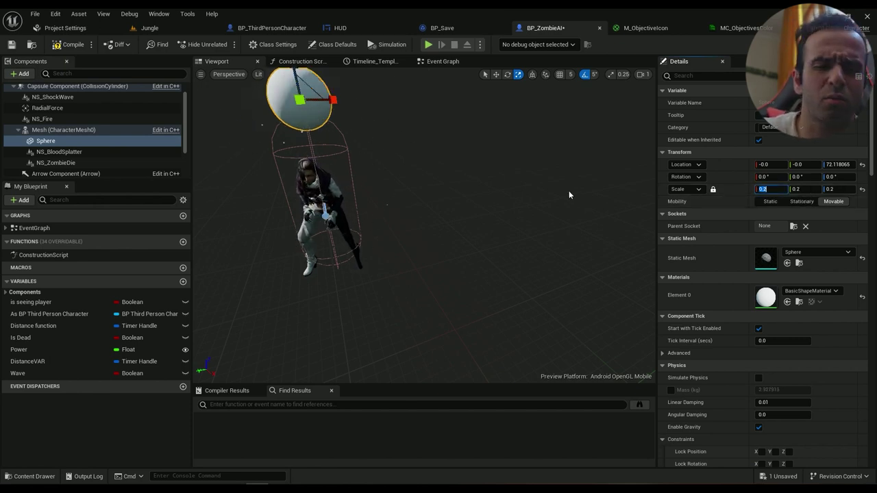
key(Return)
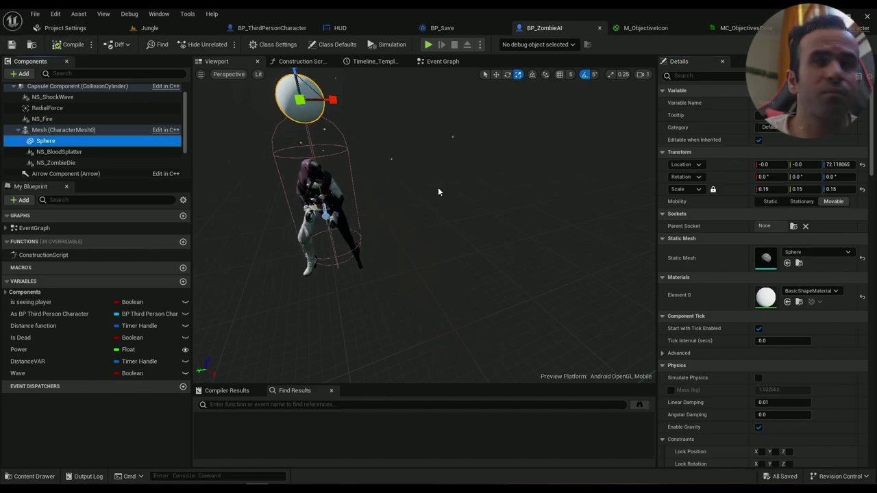
Look around the village in the Jungle level to check the zombie's resized sphere marker.
click(149, 28)
right_drag(301, 260, 253, 237)
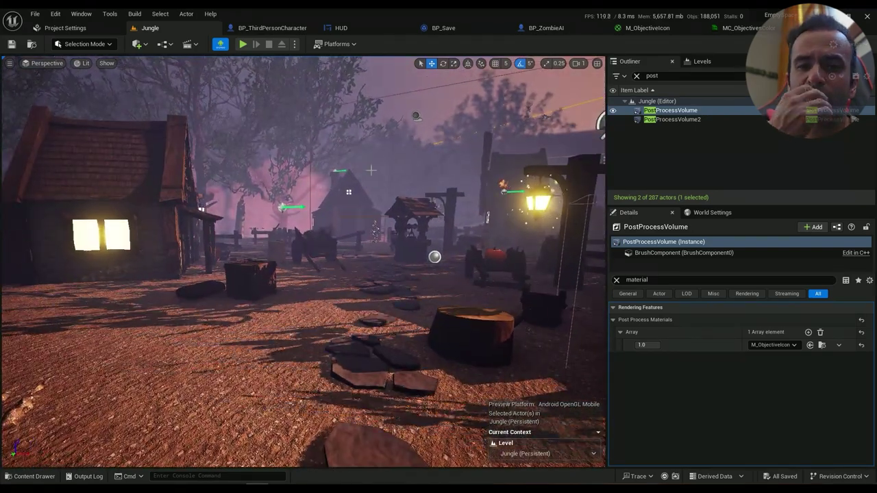